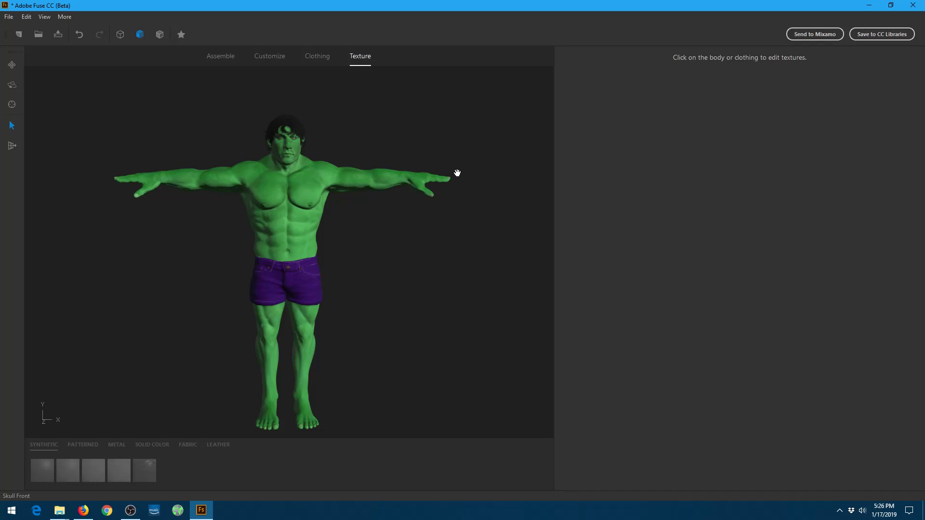
# Examine the green character's torso and face up close, and the whole figure at full length.
pyautogui.scroll(4, 268, 154)
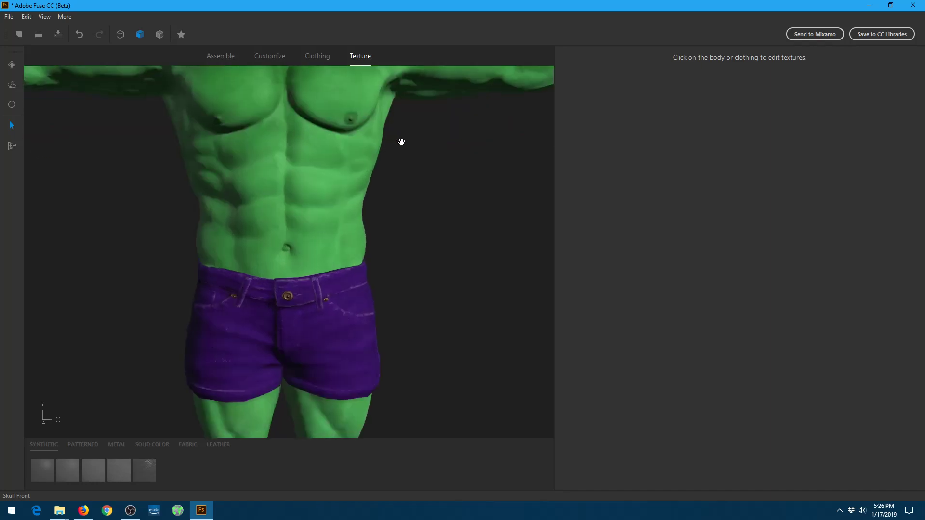
pyautogui.scroll(-3, 409, 347)
pyautogui.scroll(6, 395, 179)
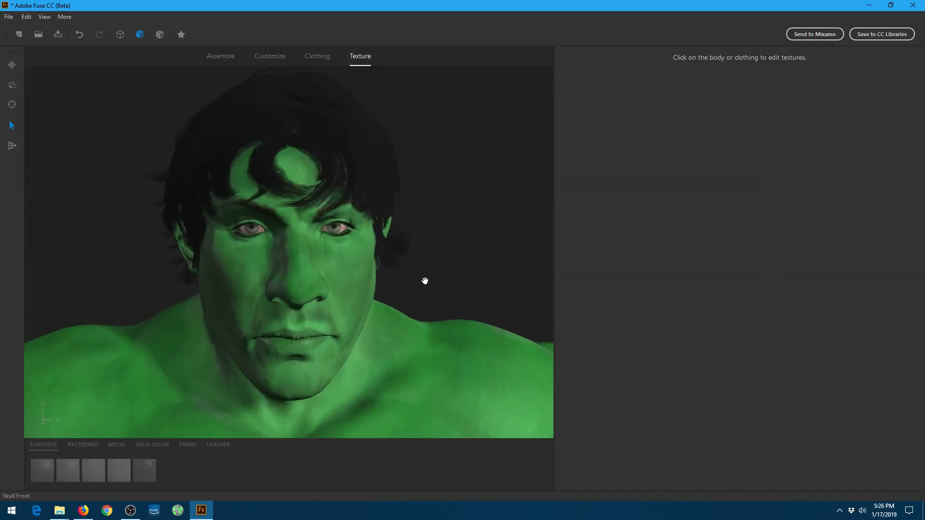
pyautogui.scroll(-5, 421, 274)
pyautogui.moveTo(398, 304); pyautogui.dragTo(415, 186, button='middle')
pyautogui.scroll(2, 388, 226)
pyautogui.scroll(-2, 416, 197)
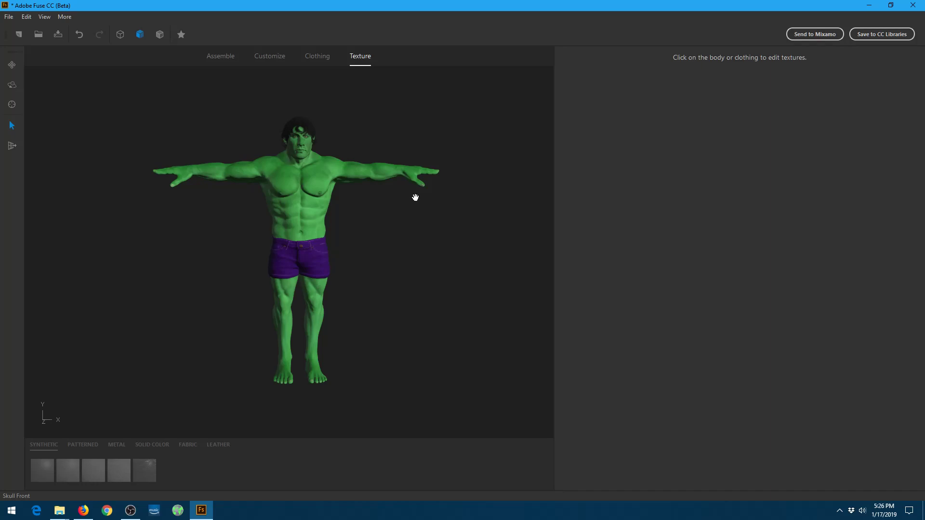
pyautogui.scroll(1, 373, 200)
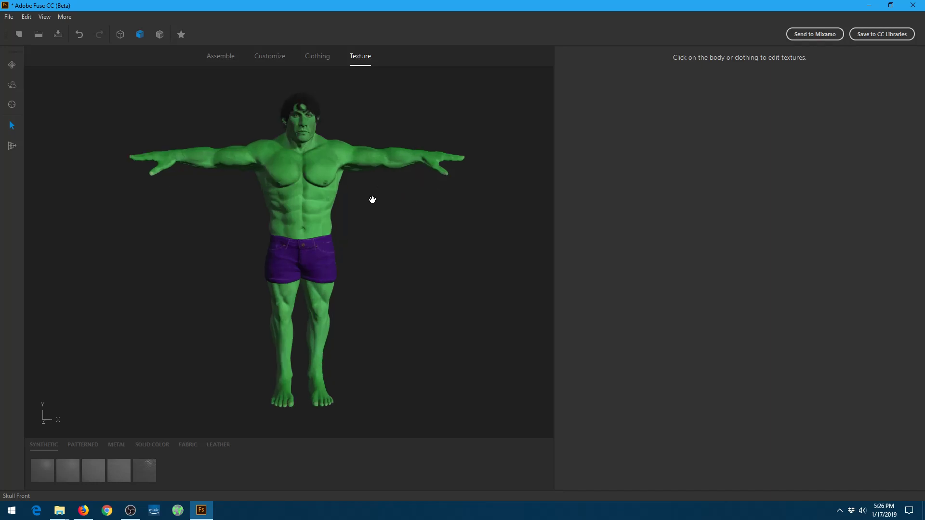
pyautogui.moveTo(394, 198); pyautogui.dragTo(387, 206, button='middle')
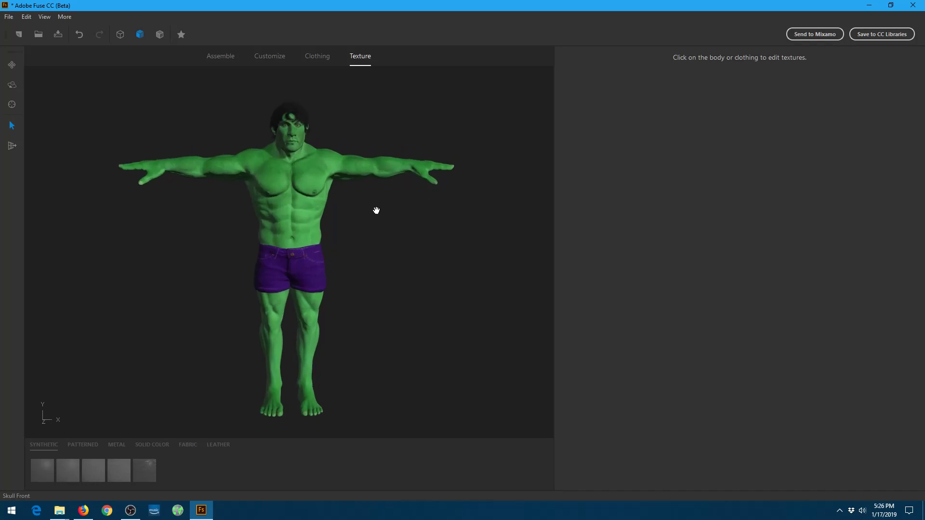
pyautogui.moveTo(376, 210); pyautogui.dragTo(380, 215, button='middle')
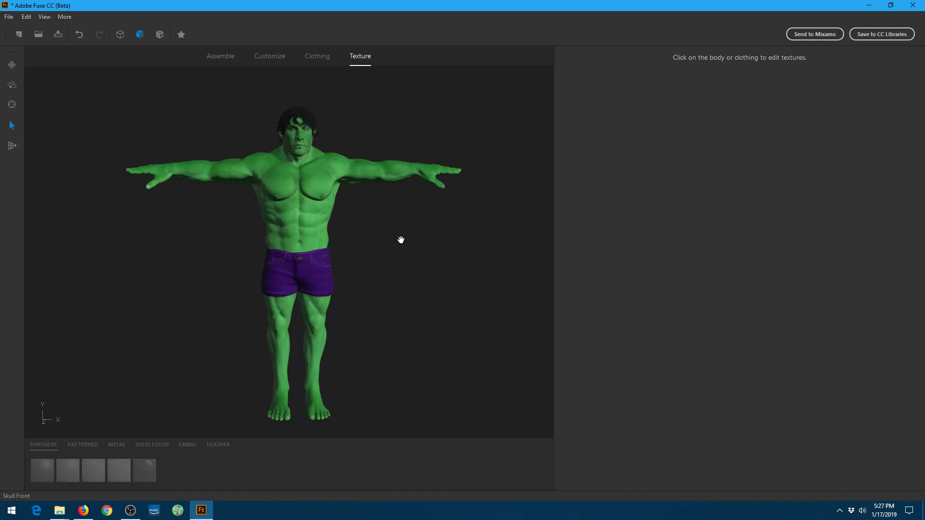
# Check the texture settings of the character's shorts, hair and body in turn.
pyautogui.click(298, 285)
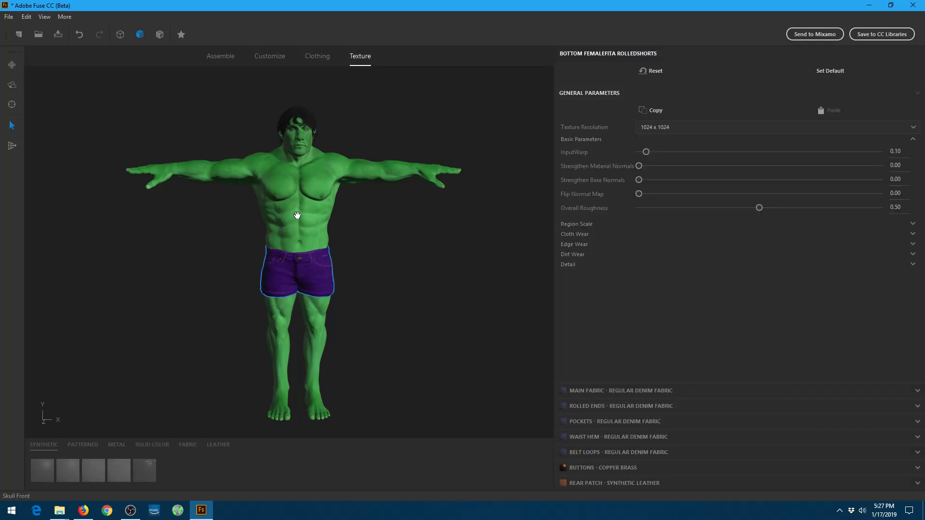
pyautogui.click(295, 114)
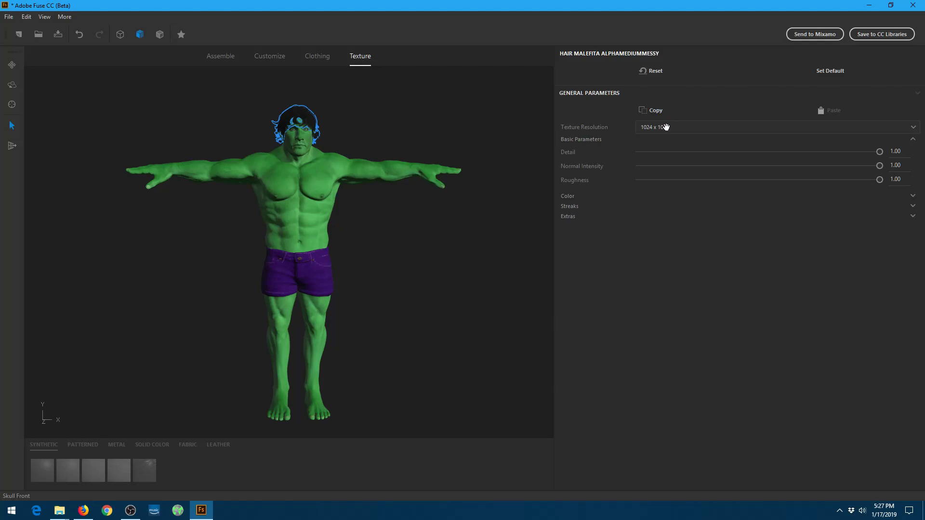
pyautogui.click(305, 191)
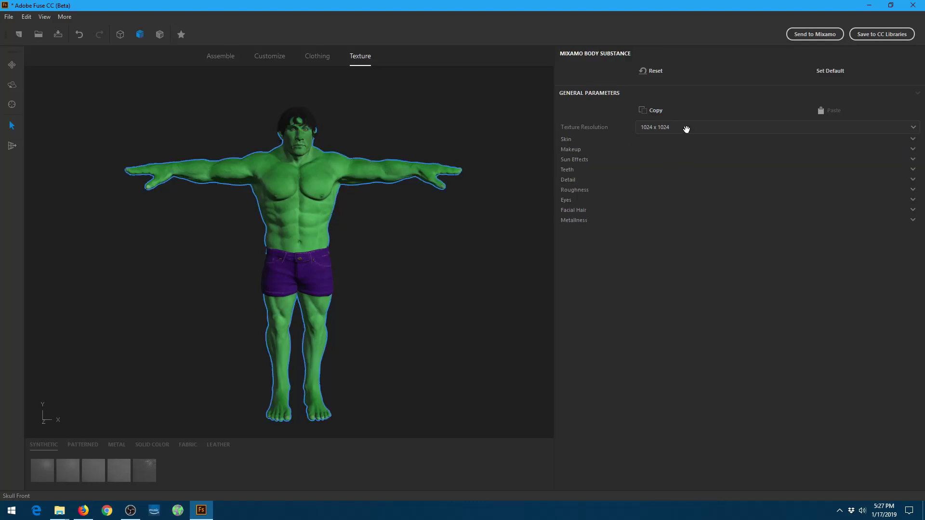
# Set the texture resolution of the purple shorts to 512 x 512 and inspect the result on the character.
pyautogui.click(321, 266)
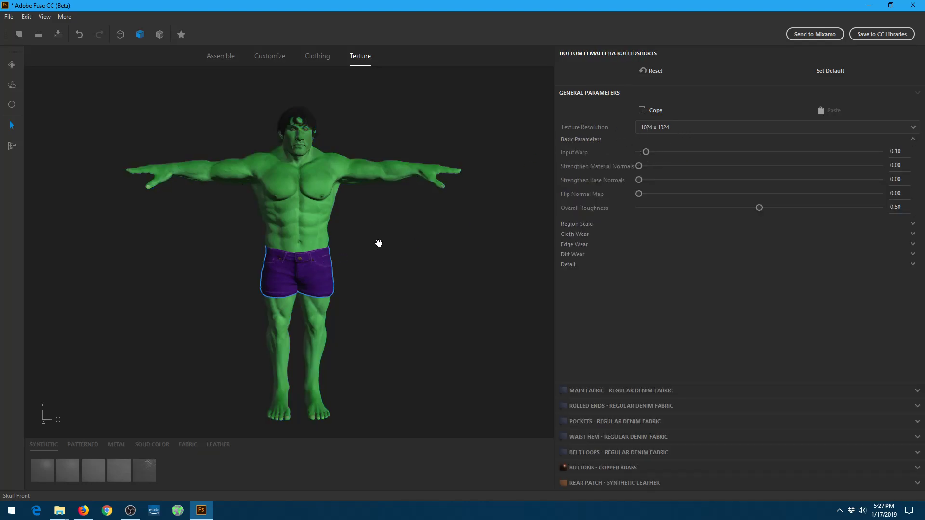
pyautogui.click(668, 127)
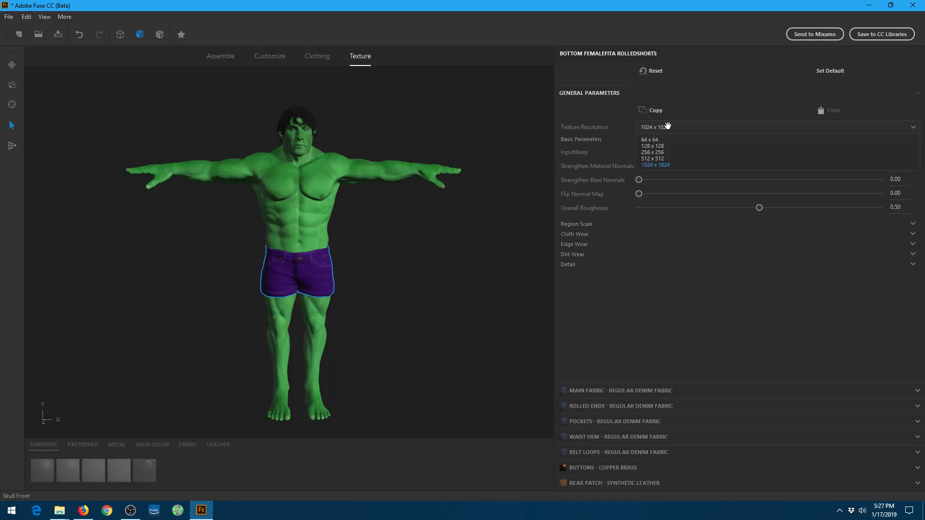
pyautogui.click(669, 157)
pyautogui.scroll(5, 357, 212)
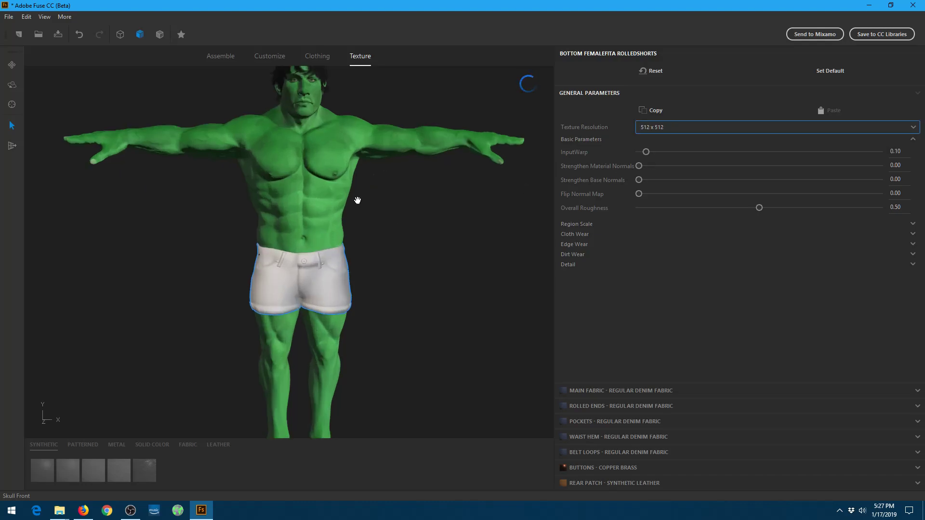
pyautogui.scroll(-5, 410, 224)
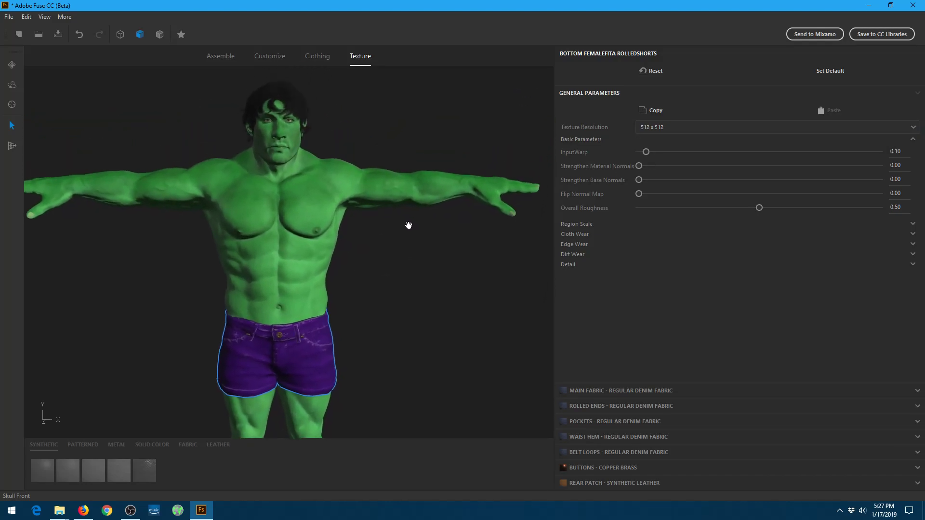
pyautogui.moveTo(411, 225)
pyautogui.mouseDown(button='middle')
pyautogui.moveTo(448, 226)
pyautogui.moveTo(405, 217)
pyautogui.mouseUp(button='middle')
pyautogui.scroll(4, 403, 237)
pyautogui.scroll(-2, 407, 219)
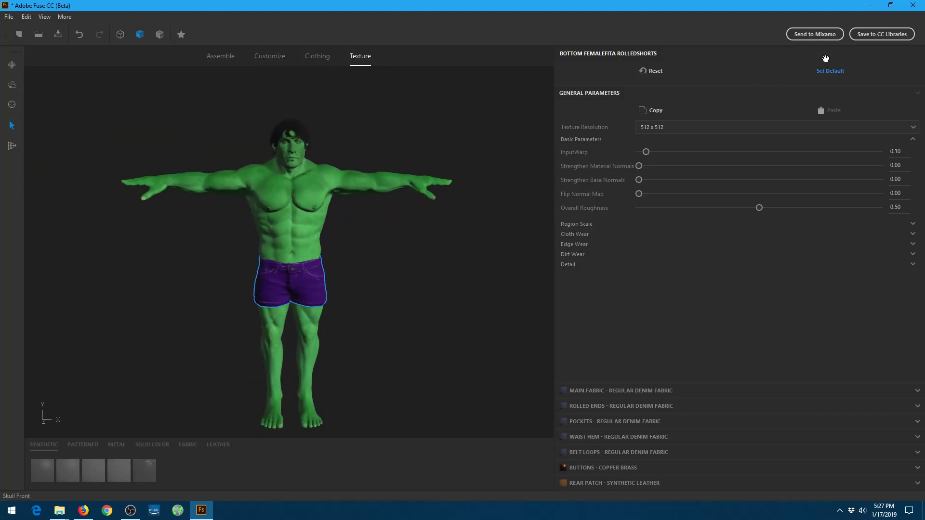
# Upload the character to Mixamo under the name FuseModel and bring up its Mixamo page in the browser.
pyautogui.click(819, 35)
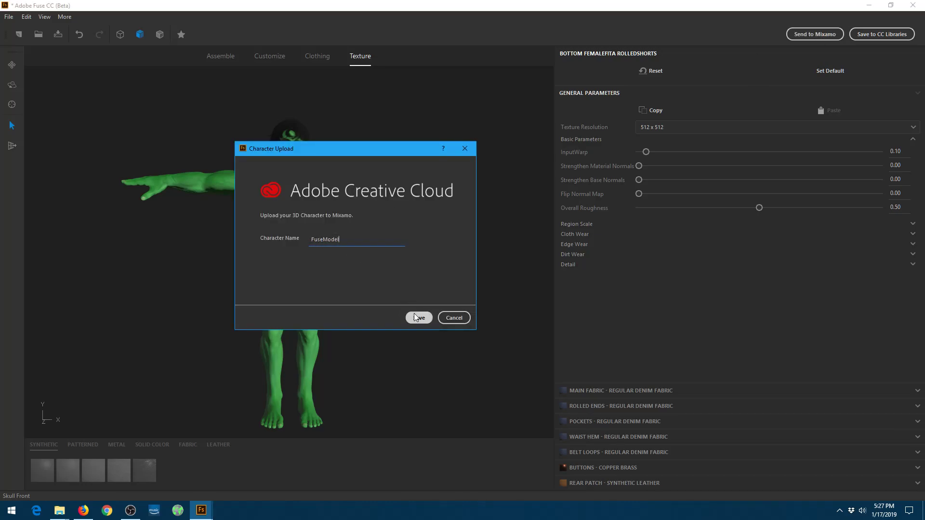
pyautogui.click(417, 318)
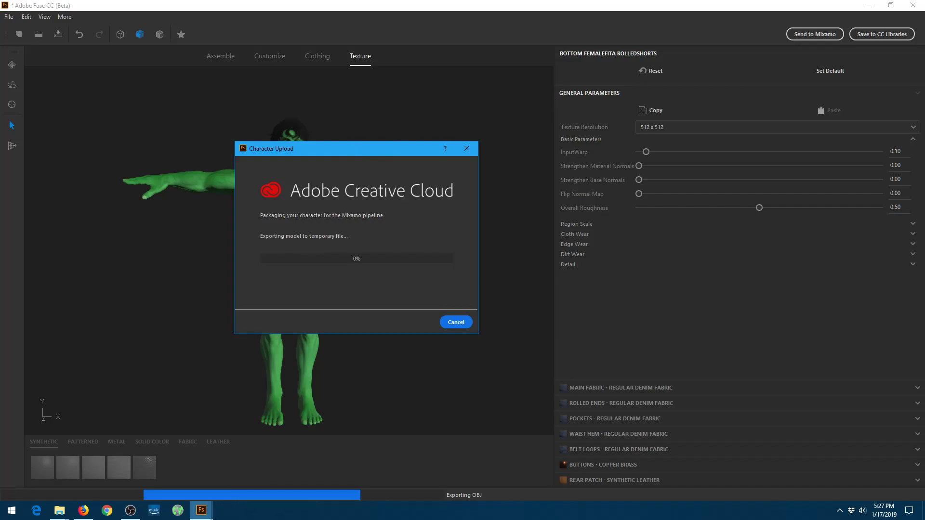
pyautogui.moveTo(201, 510)
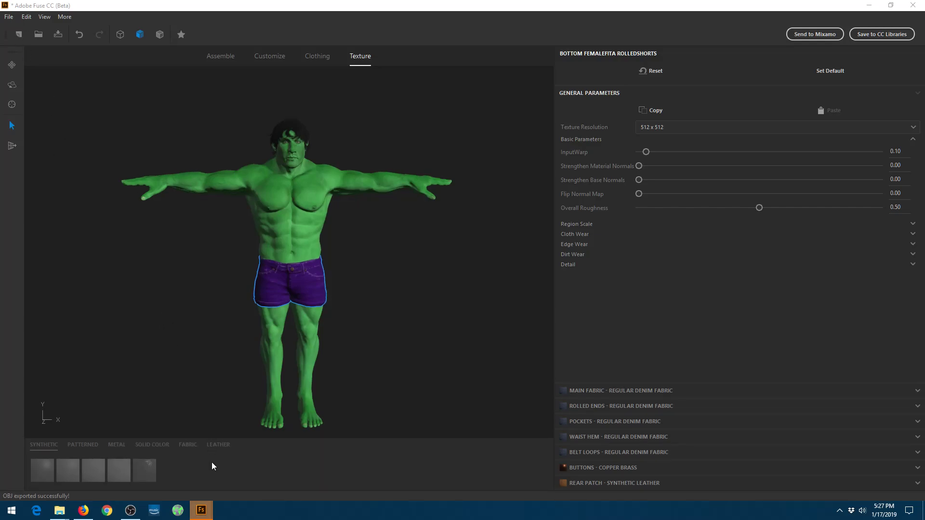
pyautogui.click(226, 459)
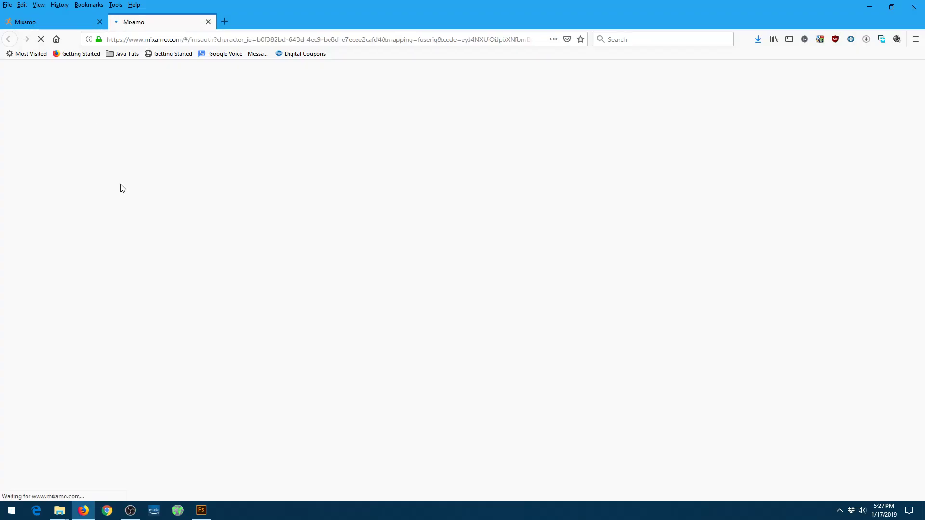
# Return to Adobe Fuse and export the character's textures to Downloads with the prefix FuseModel and the Blinn-Phong Specular/Gloss configuration.
pyautogui.click(201, 510)
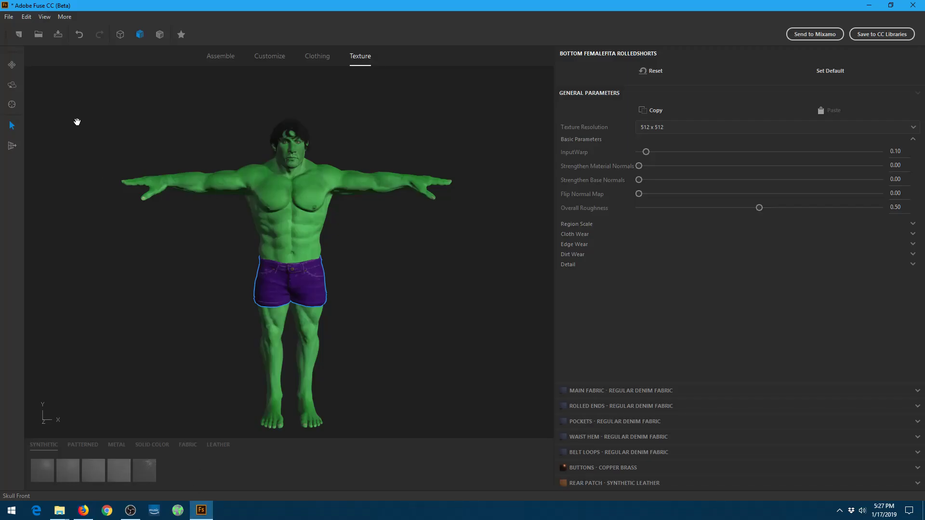
pyautogui.click(10, 17)
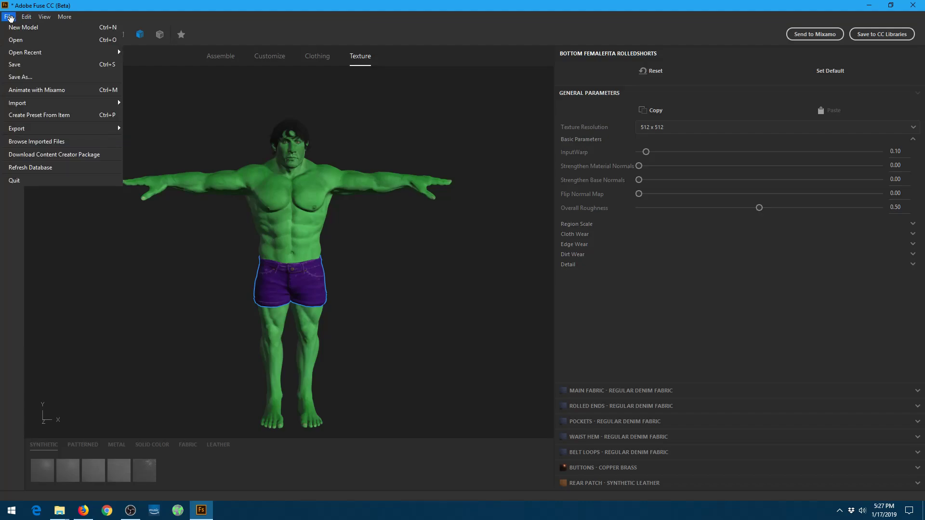
pyautogui.moveTo(37, 128)
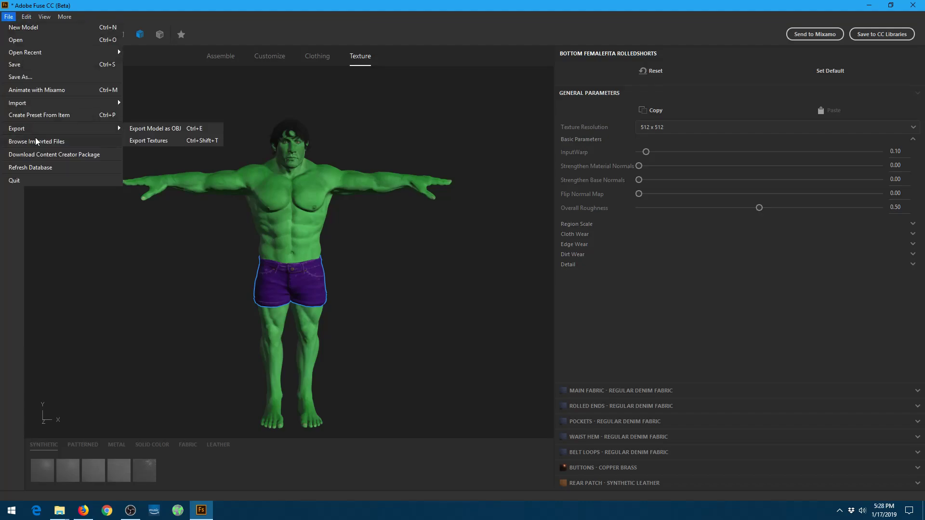
pyautogui.click(163, 141)
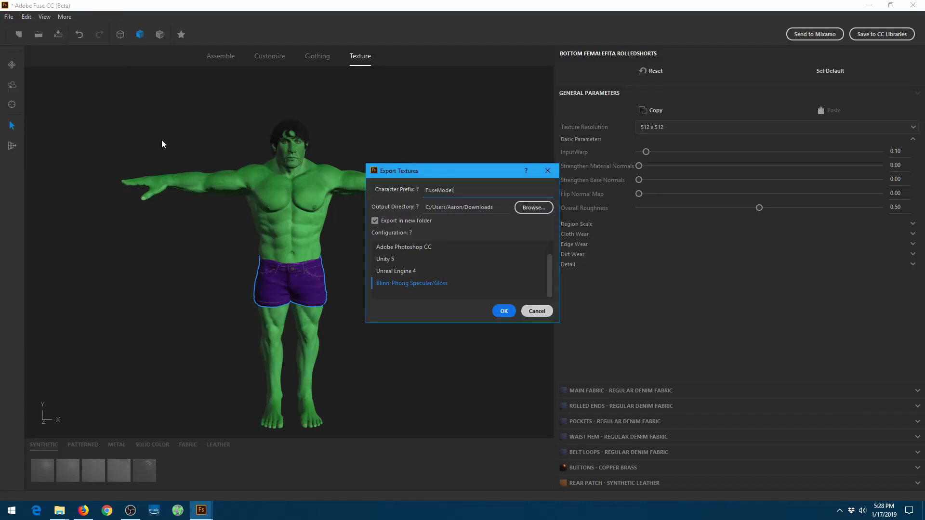
pyautogui.click(433, 285)
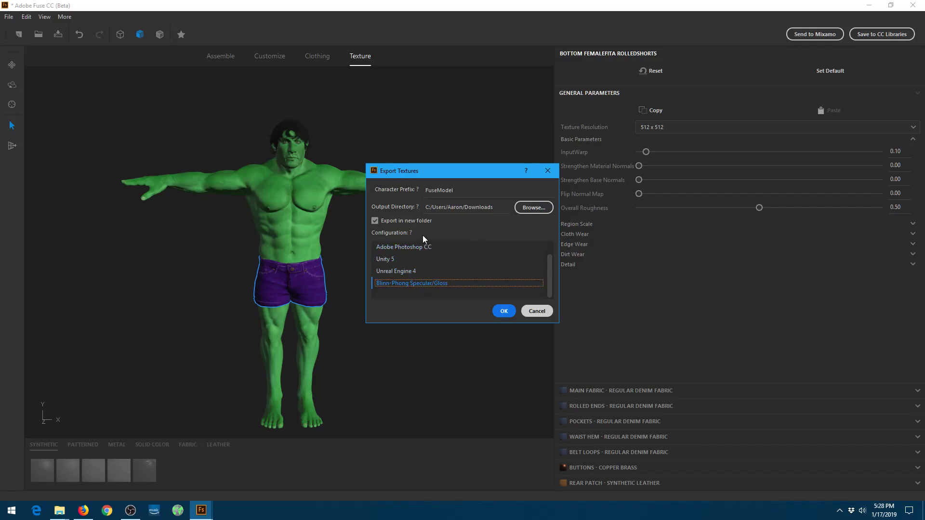
pyautogui.scroll(1, 415, 267)
pyautogui.click(410, 248)
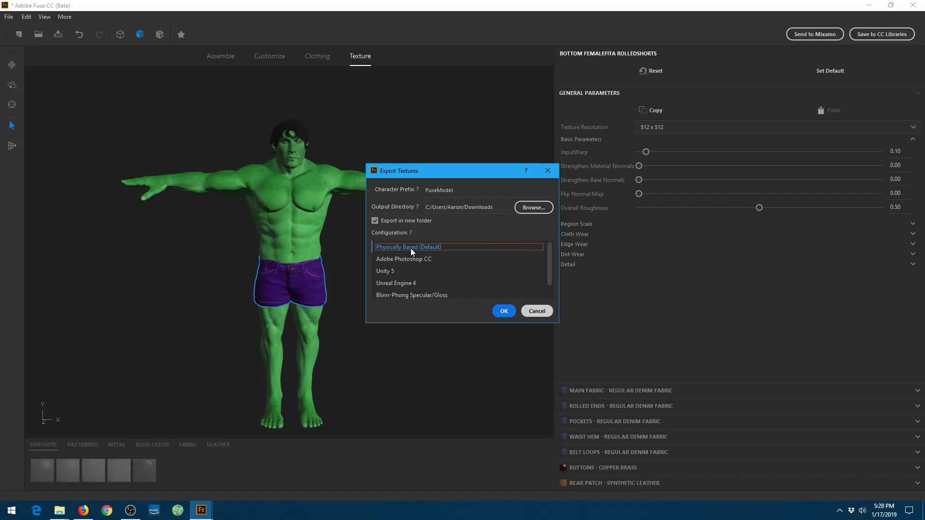
pyautogui.scroll(-1, 411, 248)
pyautogui.click(418, 286)
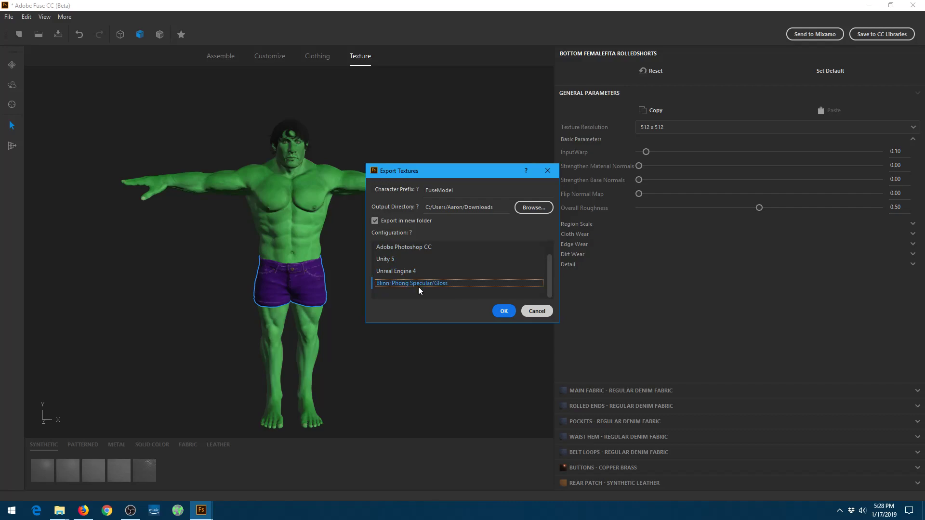
pyautogui.click(504, 312)
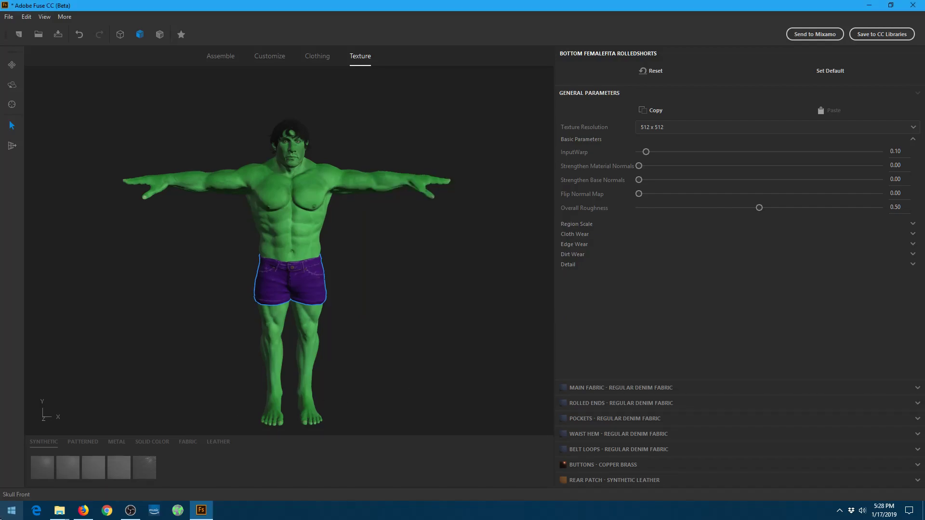
# Open the exported FuseModel folder inside Downloads in File Explorer.
pyautogui.click(10, 511)
pyautogui.click(48, 177)
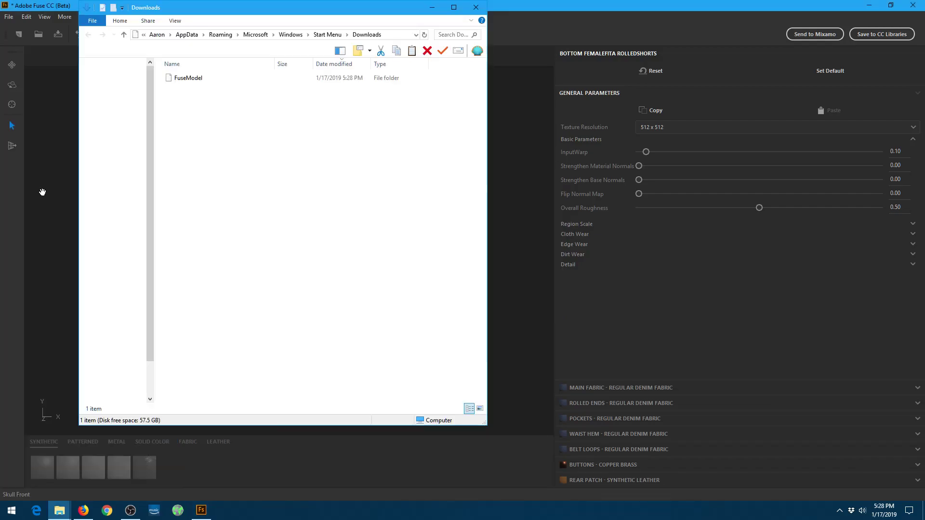
pyautogui.doubleClick(188, 79)
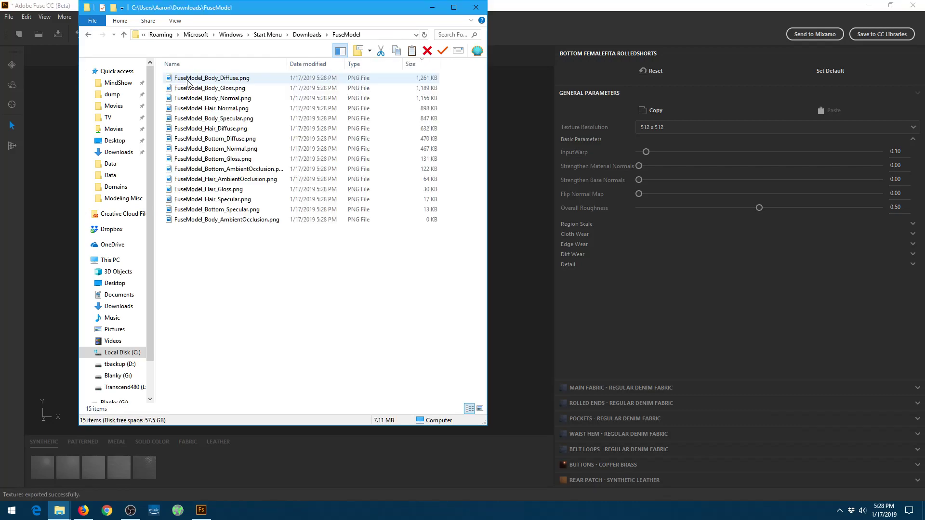
# View the body's diffuse texture image FuseModel_Body_Diffuse.png, then close it and deselect the file.
pyautogui.doubleClick(230, 79)
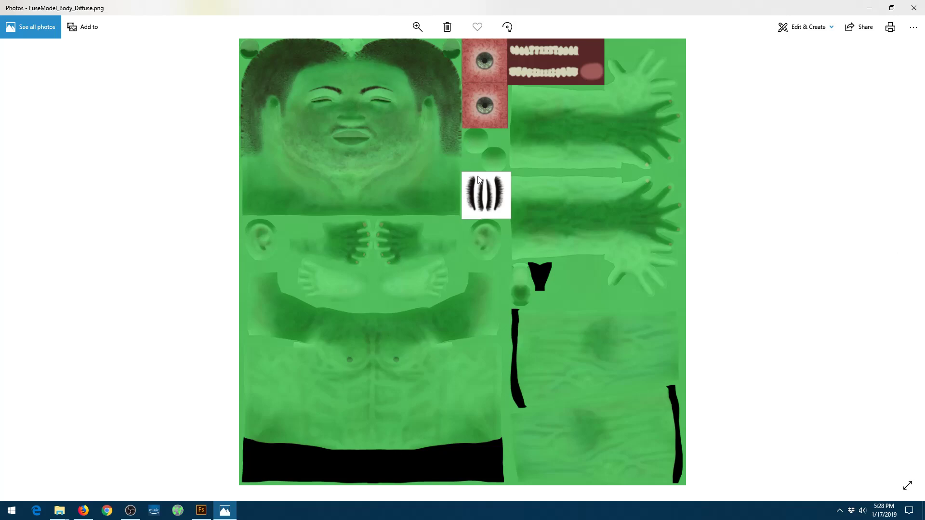
pyautogui.click(914, 10)
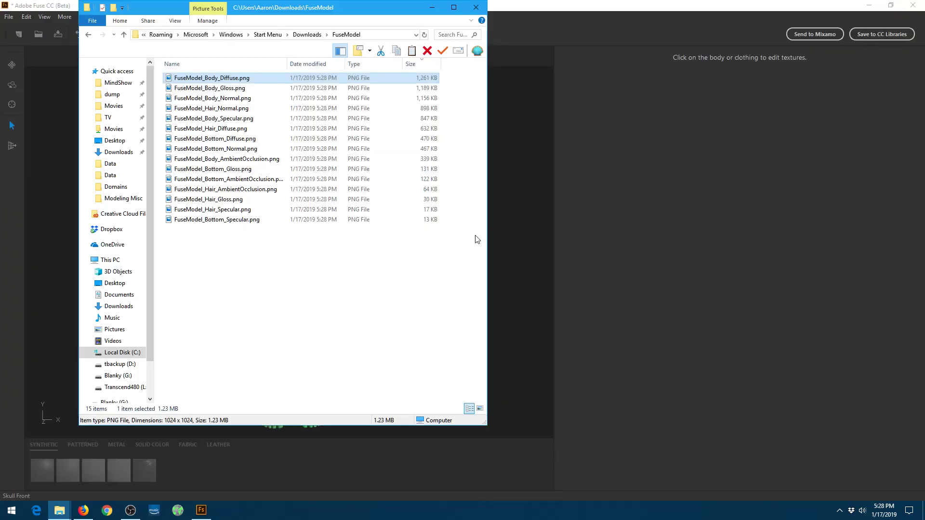
pyautogui.click(344, 301)
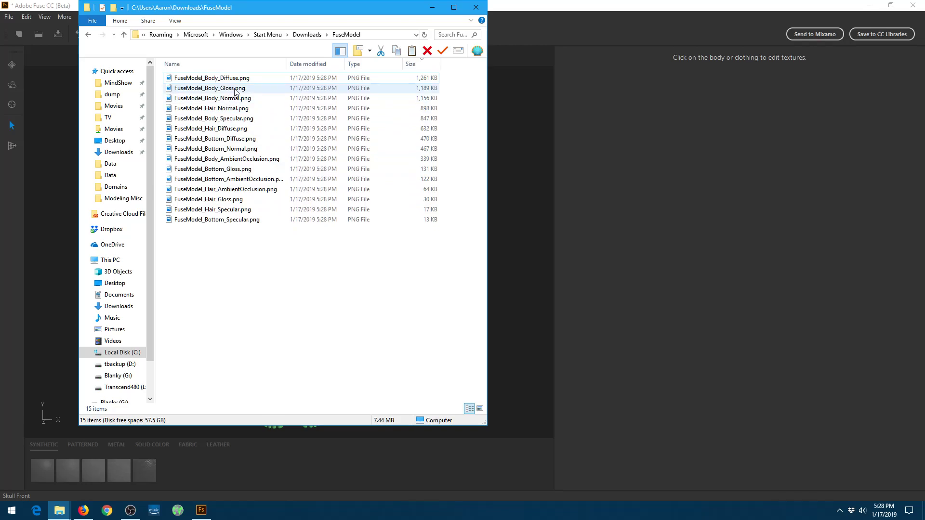
# Permanently delete the three Specular texture files for the bottom, hair and body from the FuseModel folder.
pyautogui.click(233, 223)
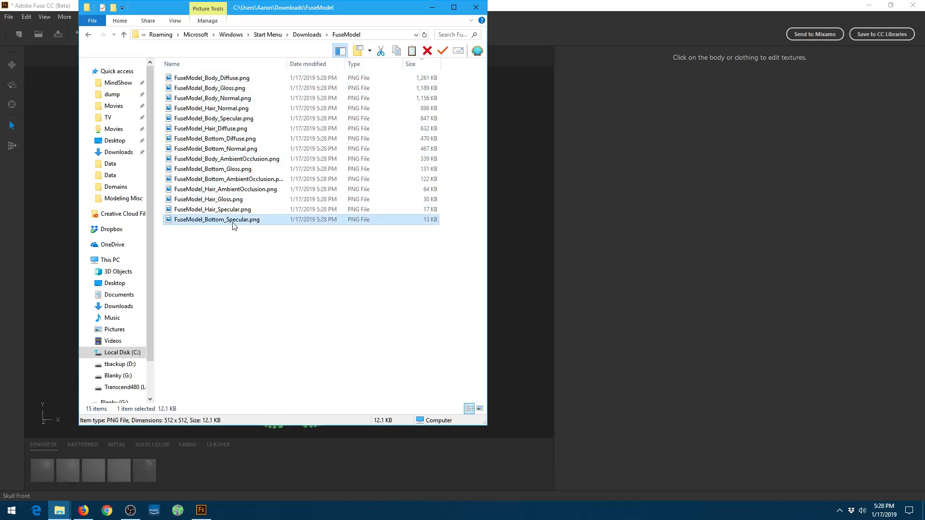
pyautogui.keyDown('ctrl'); pyautogui.click(236, 210); pyautogui.keyUp('ctrl')
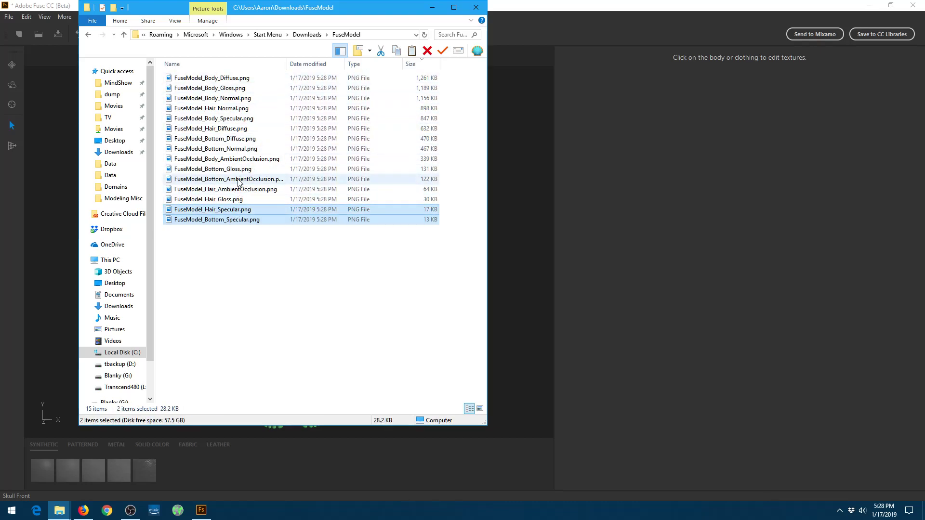
pyautogui.keyDown('ctrl'); pyautogui.click(234, 120); pyautogui.keyUp('ctrl')
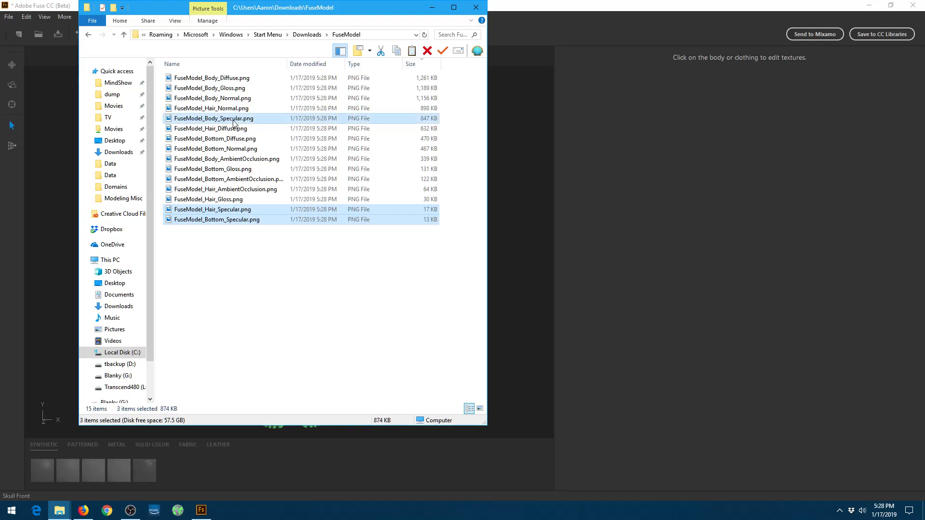
pyautogui.rightClick(234, 123)
pyautogui.click(126, 404)
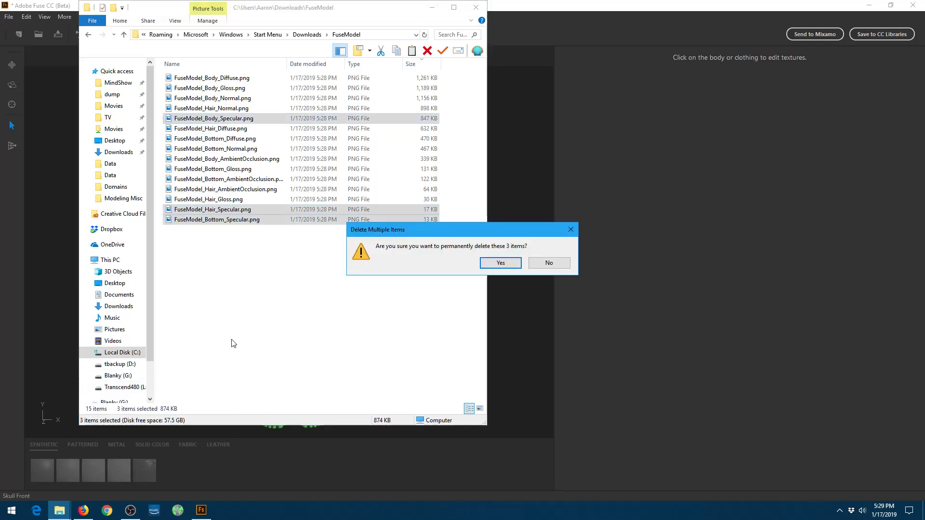
pyautogui.click(500, 264)
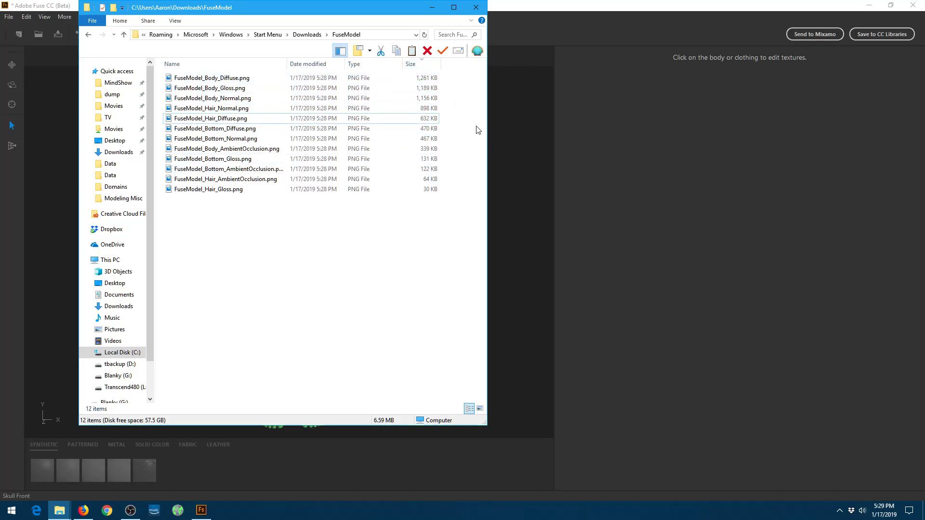
# Return to the Mixamo page in Firefox and finish auto-rigging with Facial Blendshapes enabled and the Standard Skeleton (65).
pyautogui.click(681, 188)
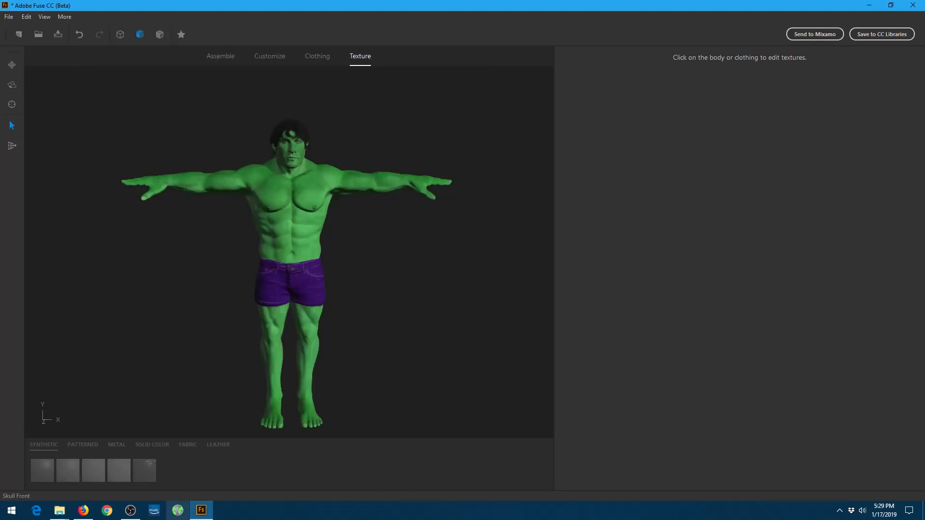
pyautogui.click(83, 510)
pyautogui.scroll(6, 404, 198)
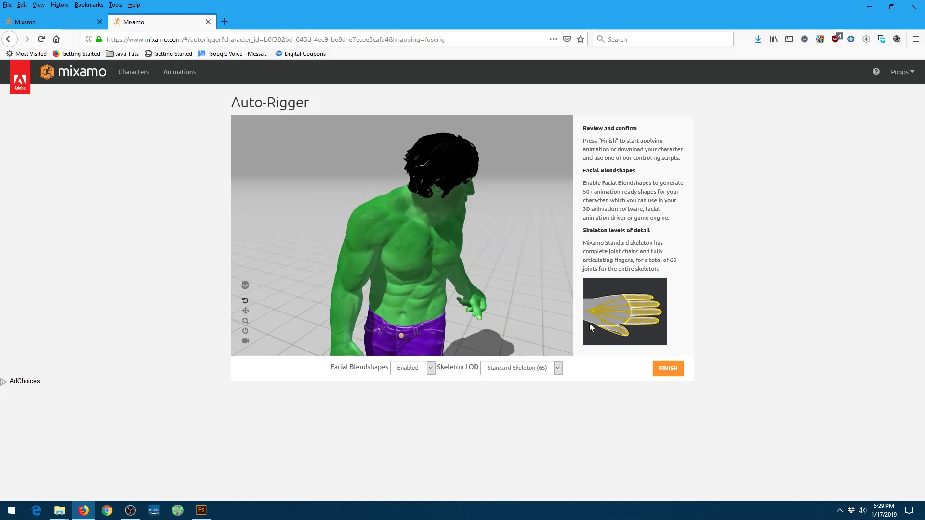
pyautogui.click(665, 370)
# Download the rigged character from Mixamo in FBX format in T-pose and save the FuseModel.fbx file.
pyautogui.click(405, 248)
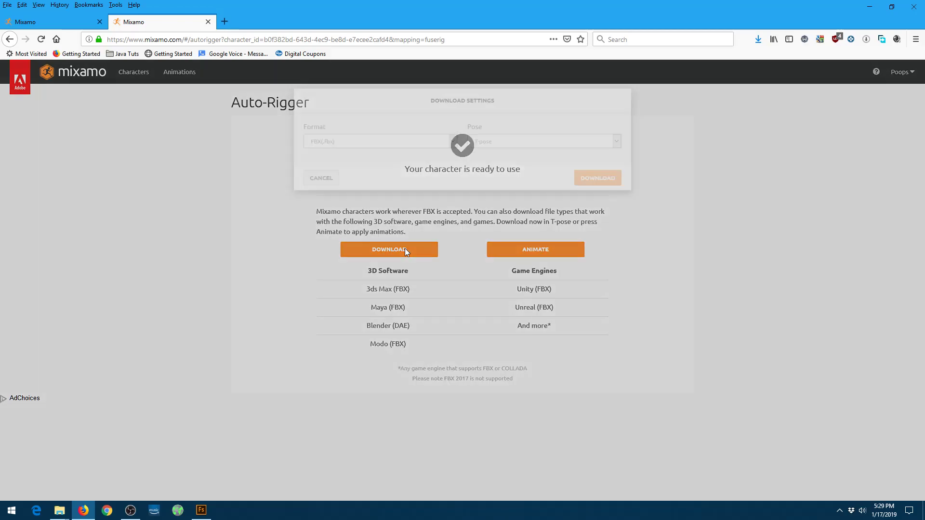
pyautogui.click(594, 199)
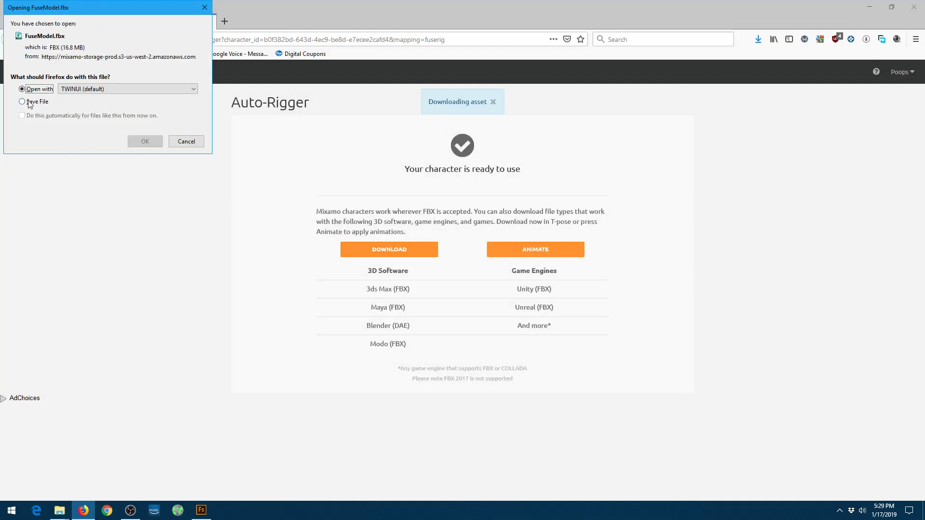
pyautogui.click(29, 103)
pyautogui.click(138, 144)
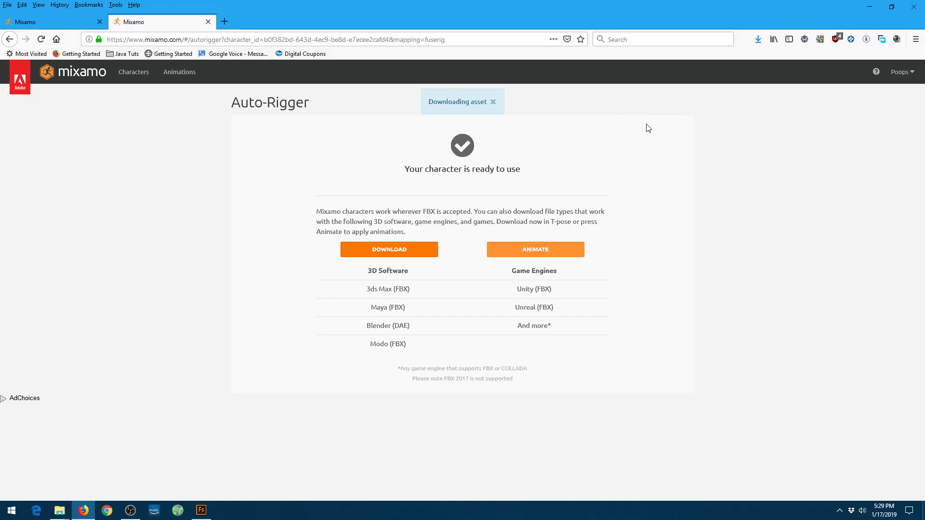
# Minimize the browser, Fuse and File Explorer windows to reveal the desktop.
pyautogui.click(873, 8)
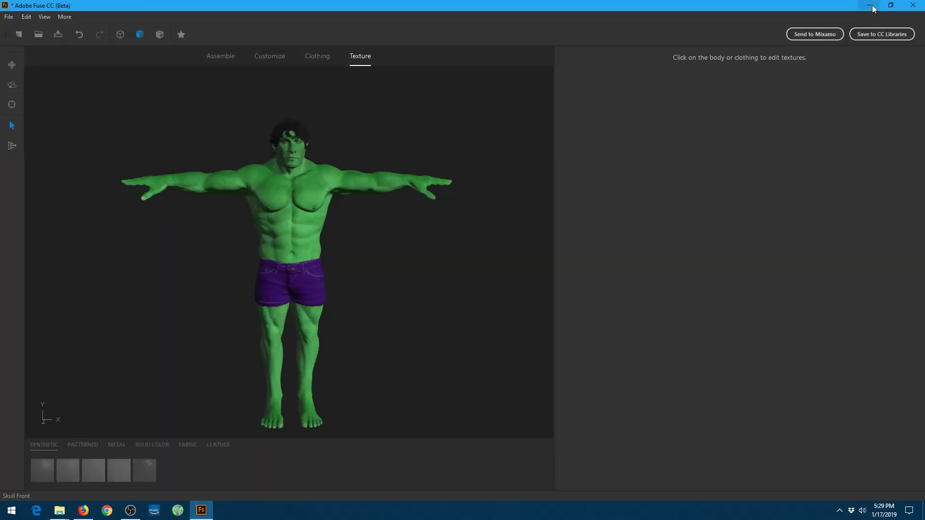
pyautogui.click(870, 7)
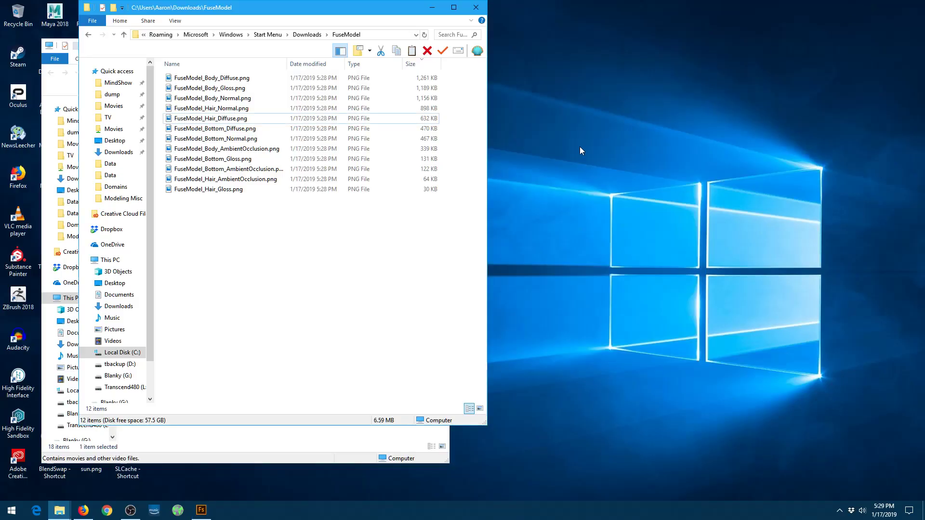
pyautogui.click(433, 9)
pyautogui.click(440, 47)
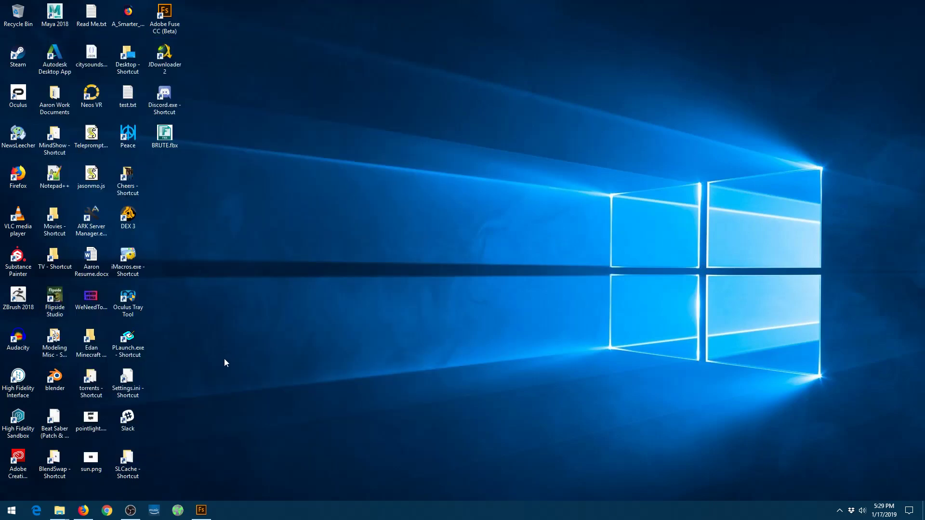
# Launch Blender from the desktop, maximize its window and delete the default cube.
pyautogui.doubleClick(54, 378)
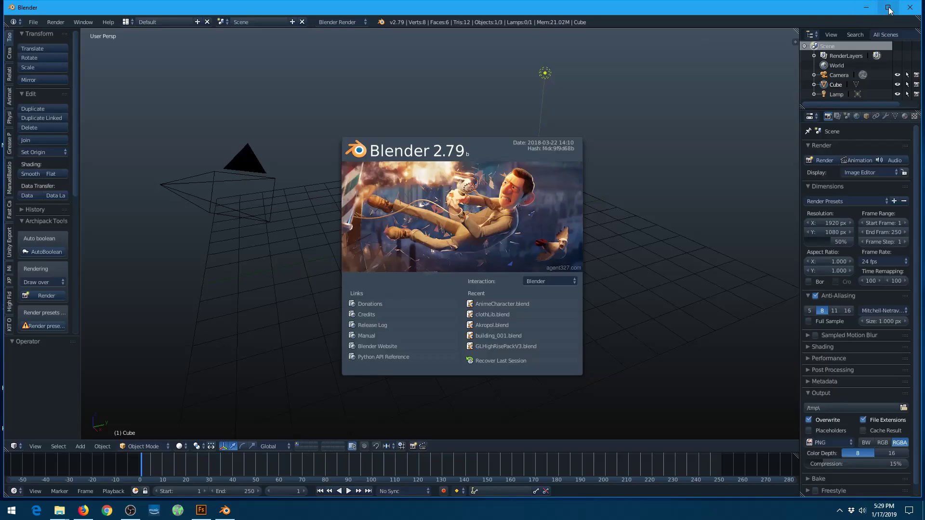
pyautogui.click(888, 8)
pyautogui.press('x')
pyautogui.click(707, 171)
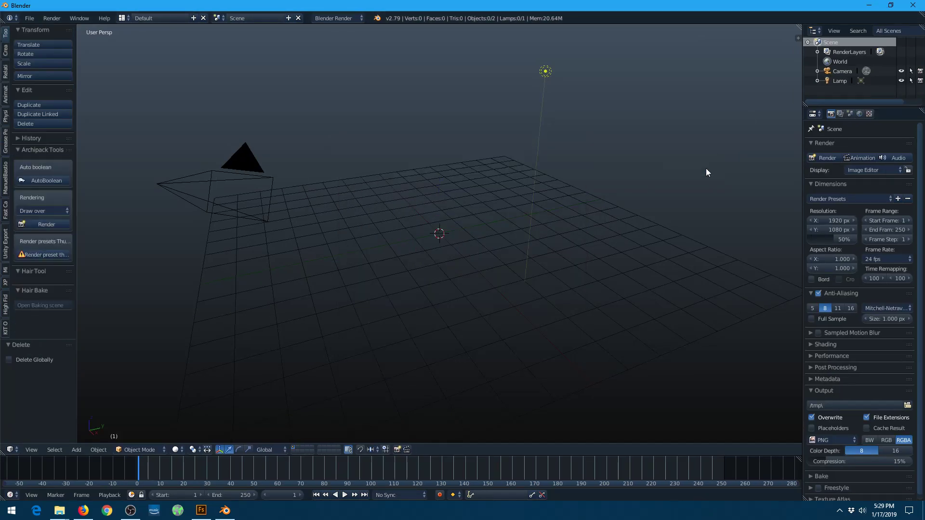
# Import FuseModel.fbx from the Downloads folder into the Blender scene as FBX.
pyautogui.click(29, 18)
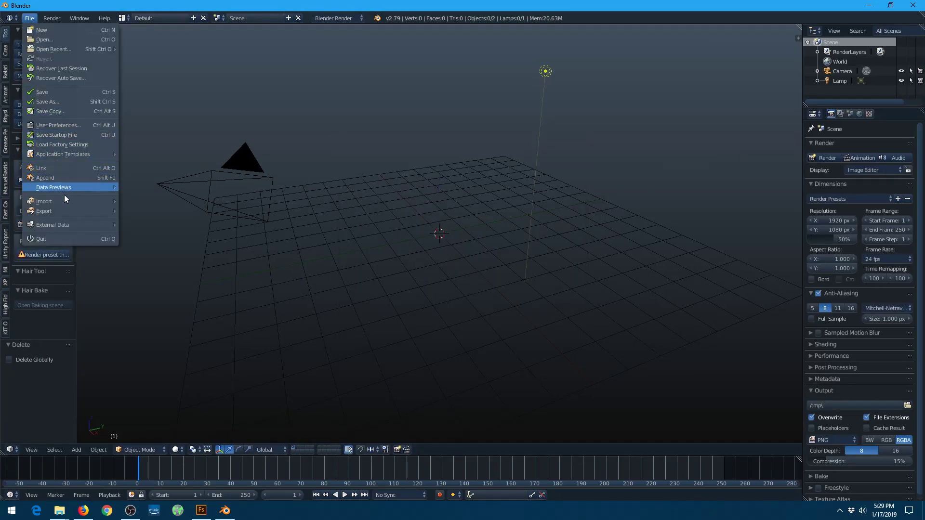
pyautogui.moveTo(78, 202)
pyautogui.click(147, 222)
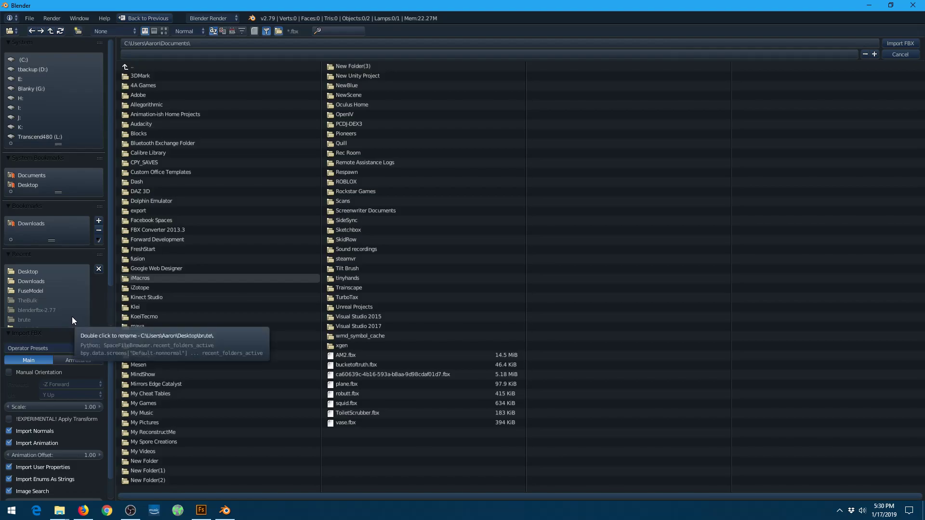
pyautogui.click(31, 223)
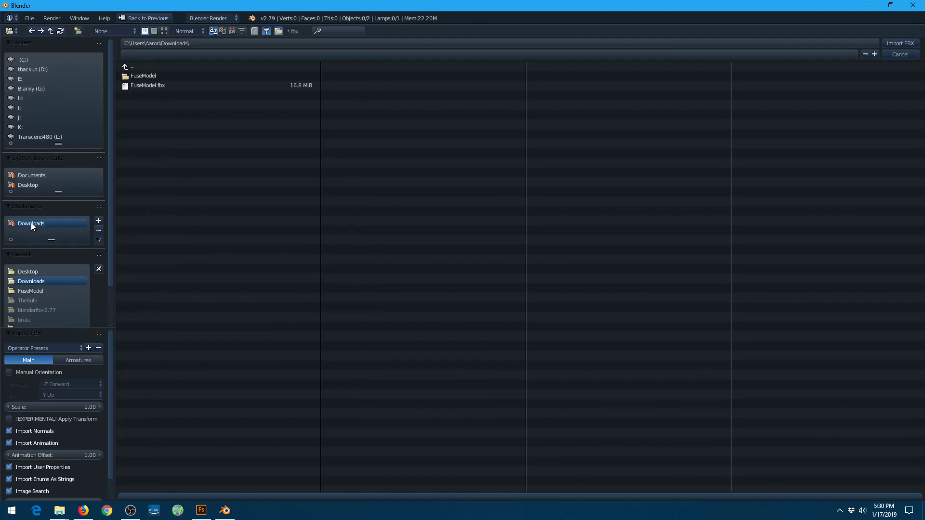
pyautogui.click(142, 86)
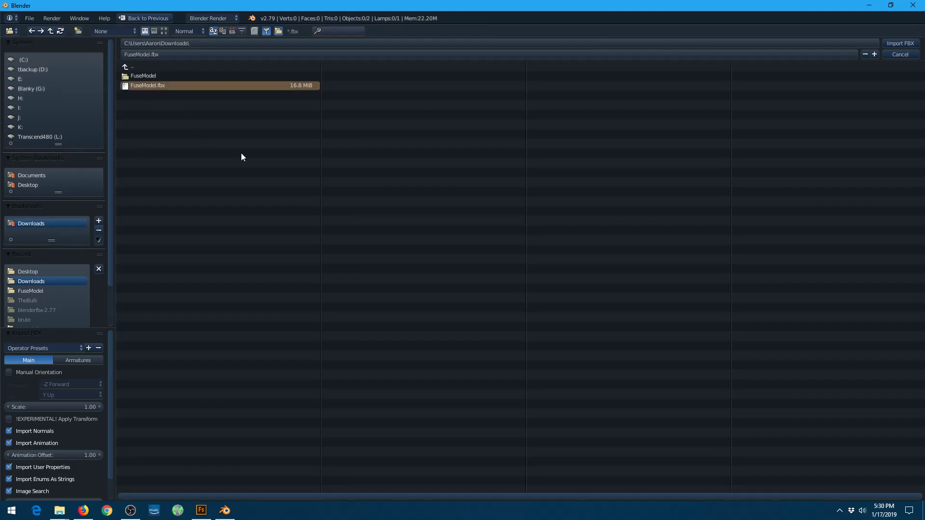
pyautogui.press('Return')
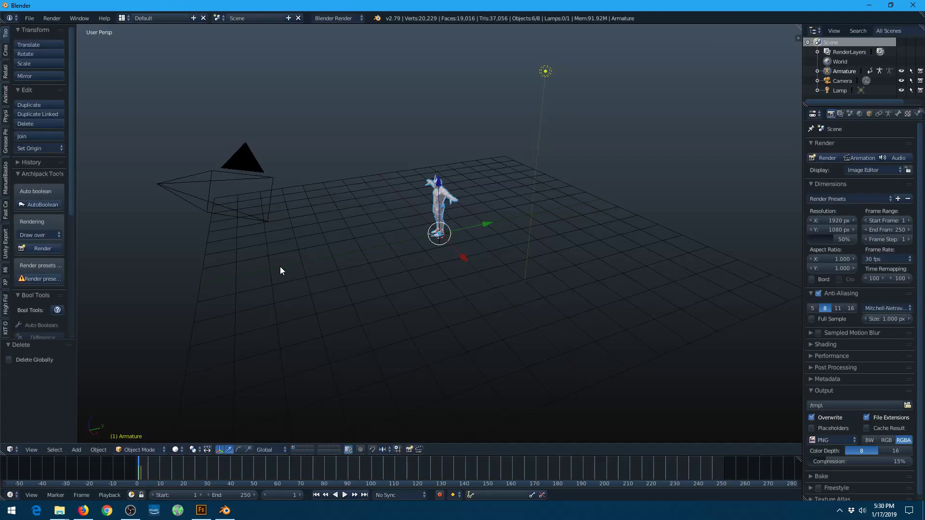
# Put the imported armature into Pose Mode and enable X-Ray display for its bones.
pyautogui.scroll(8, 447, 177)
pyautogui.moveTo(401, 282); pyautogui.dragTo(498, 262, button='middle')
pyautogui.keyDown('shift'); pyautogui.moveTo(497, 262); pyautogui.dragTo(510, 221, button='middle'); pyautogui.keyUp('shift')
pyautogui.scroll(5, 502, 227)
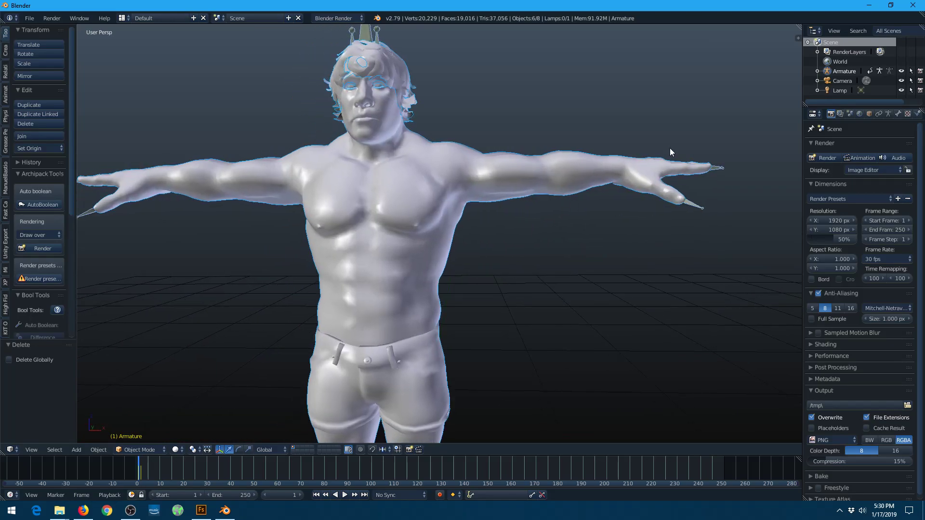
pyautogui.click(879, 71)
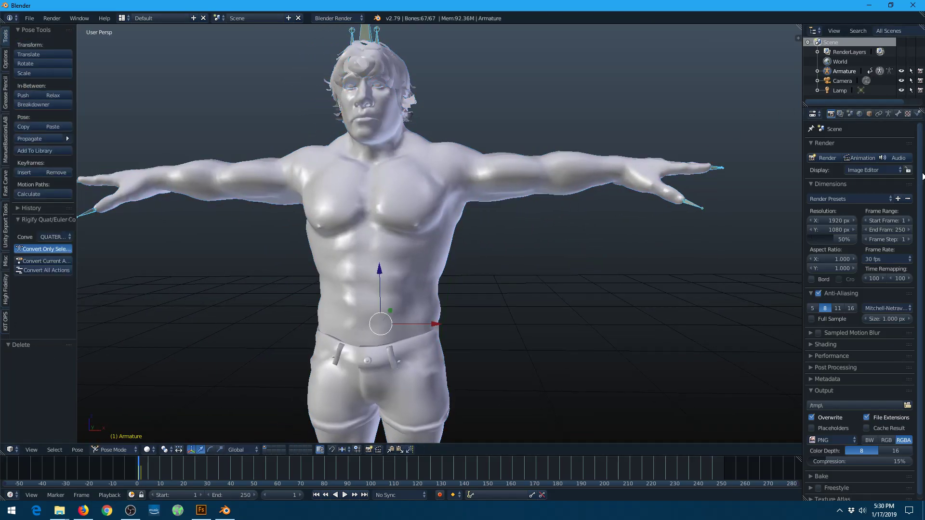
pyautogui.click(889, 114)
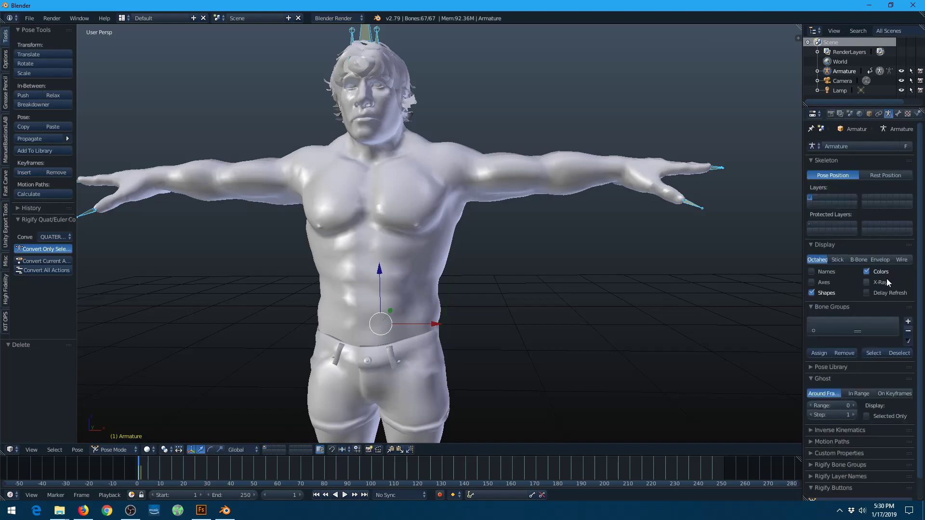
pyautogui.click(866, 282)
# Rotate the character's left upper arm down about 79° and, from a side view, bend its left forearm forward about 77°.
pyautogui.rightClick(481, 176)
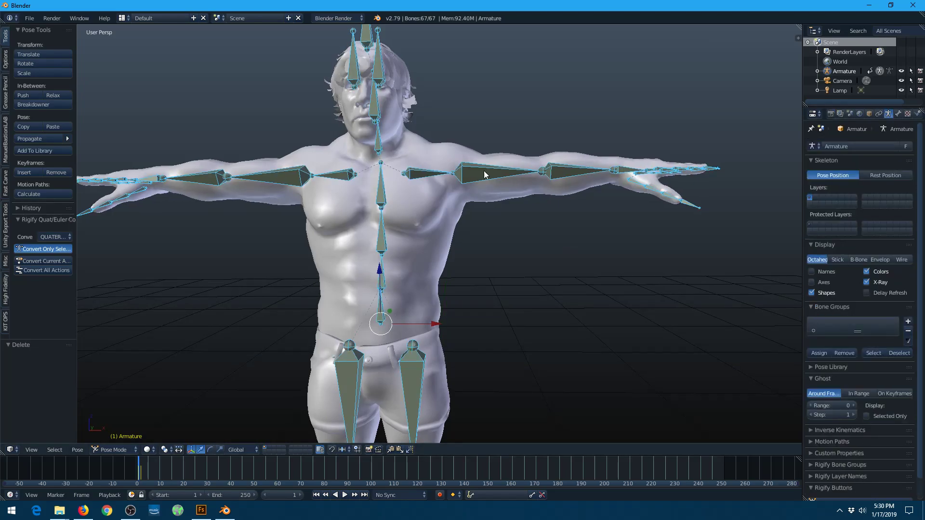
pyautogui.press('r')
pyautogui.click(542, 277)
pyautogui.moveTo(543, 278); pyautogui.dragTo(461, 294, button='middle')
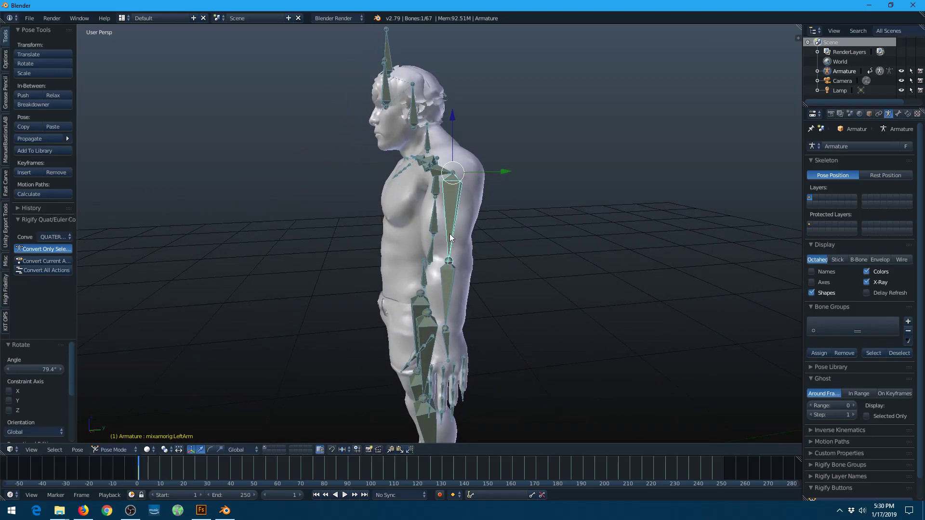
pyautogui.rightClick(448, 282)
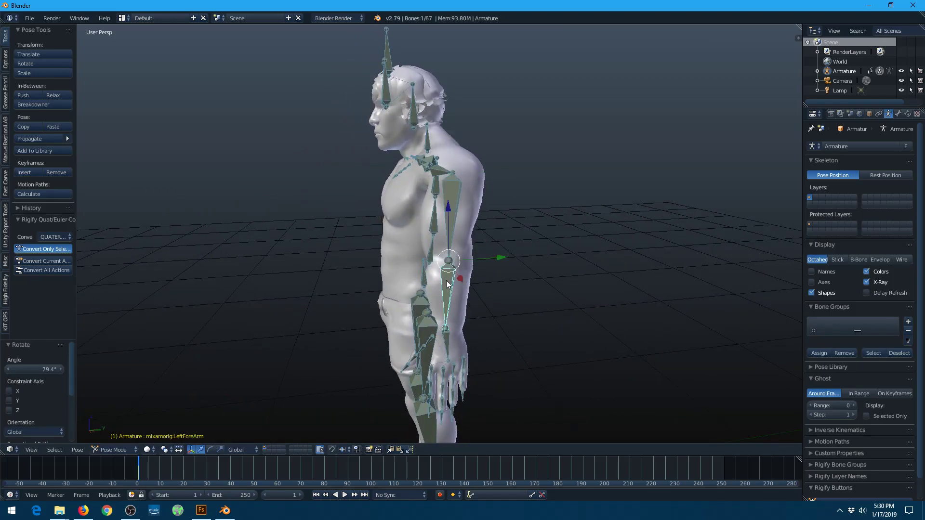
pyautogui.press('r')
pyautogui.click(410, 265)
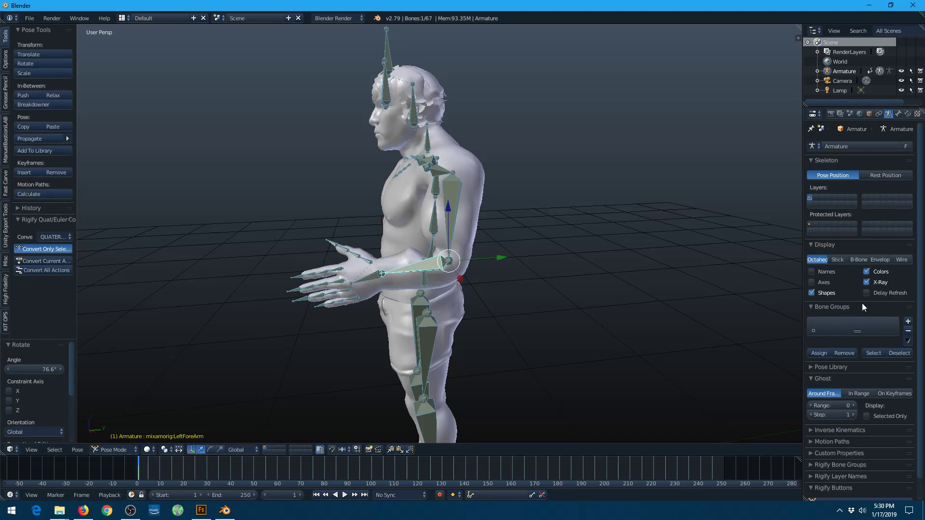
# Turn off the armature's X-Ray display, view the posed character from the front, and quit Blender without saving.
pyautogui.click(867, 282)
pyautogui.scroll(3, 449, 258)
pyautogui.moveTo(467, 258); pyautogui.dragTo(589, 258, button='middle')
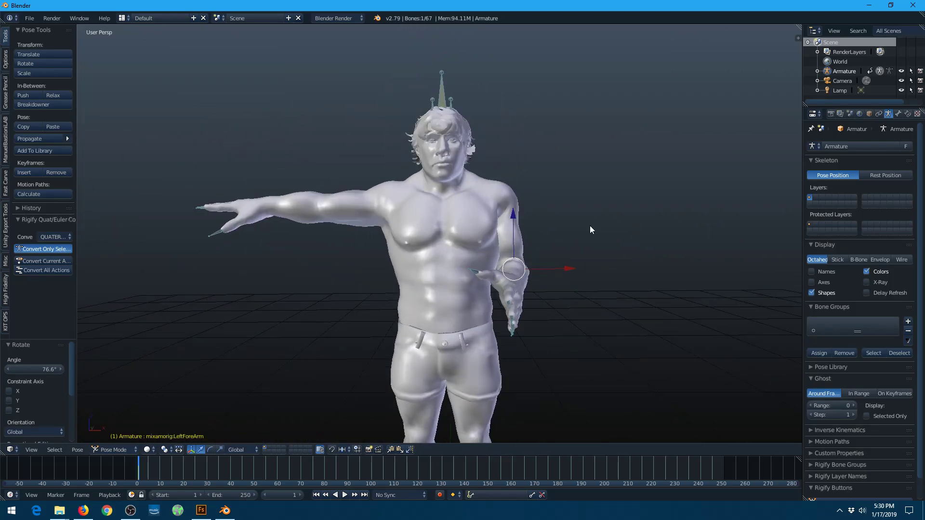
pyautogui.click(913, 6)
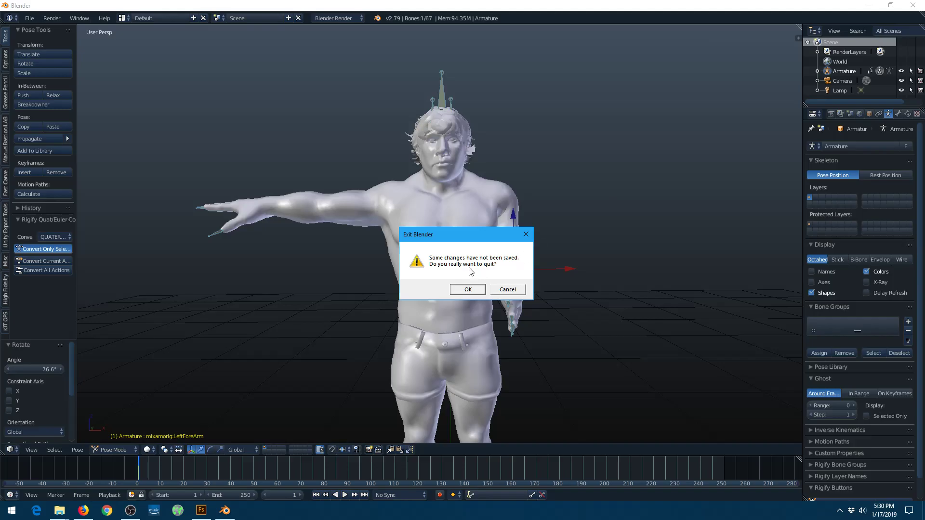
pyautogui.click(467, 289)
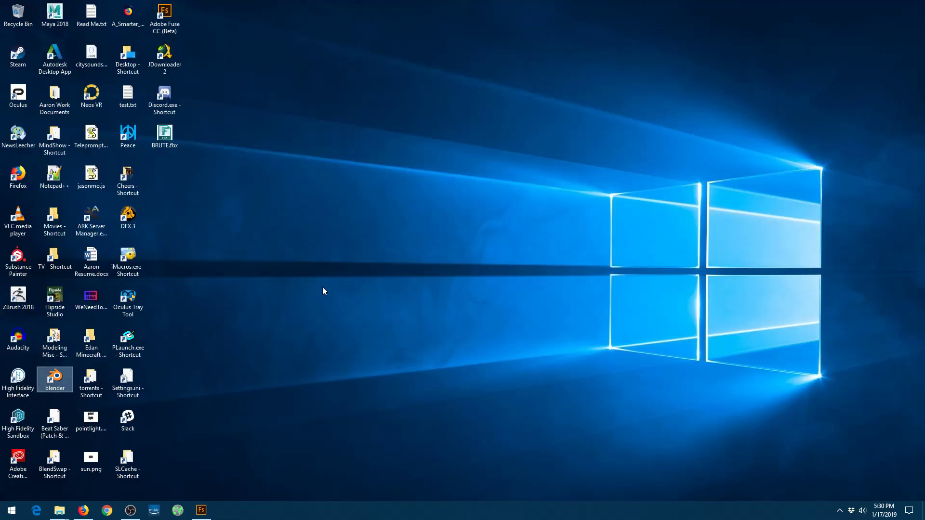
pyautogui.click(323, 276)
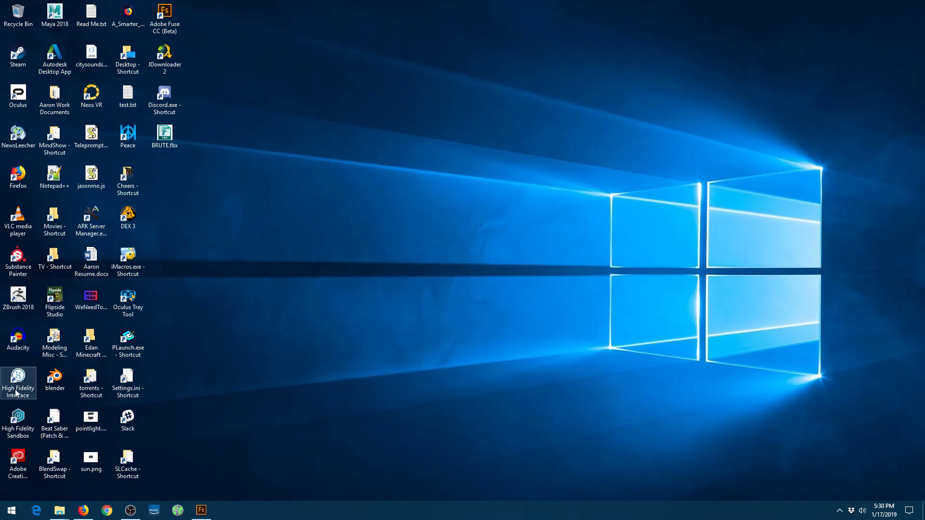
# Switch to Maya 2018 and import FuseModel.fbx from the Downloads folder into the empty scene.
pyautogui.doubleClick(55, 14)
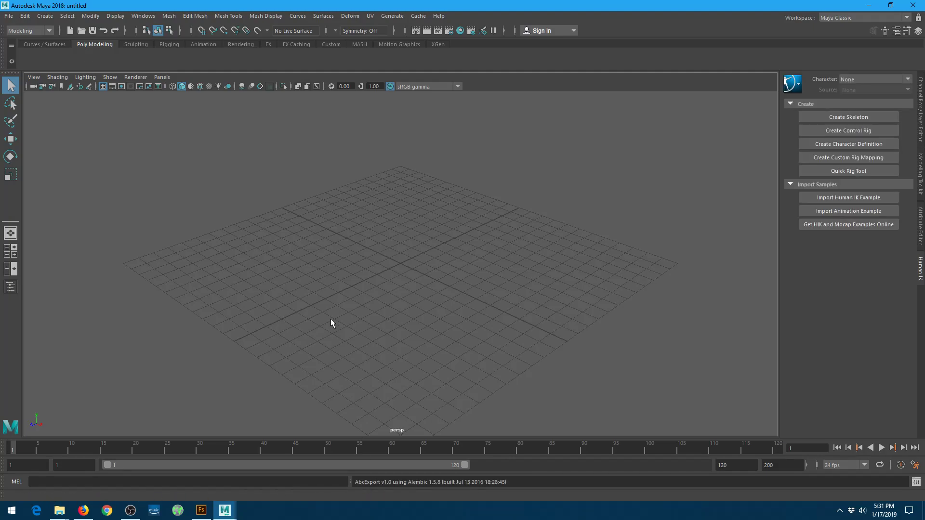
pyautogui.click(9, 17)
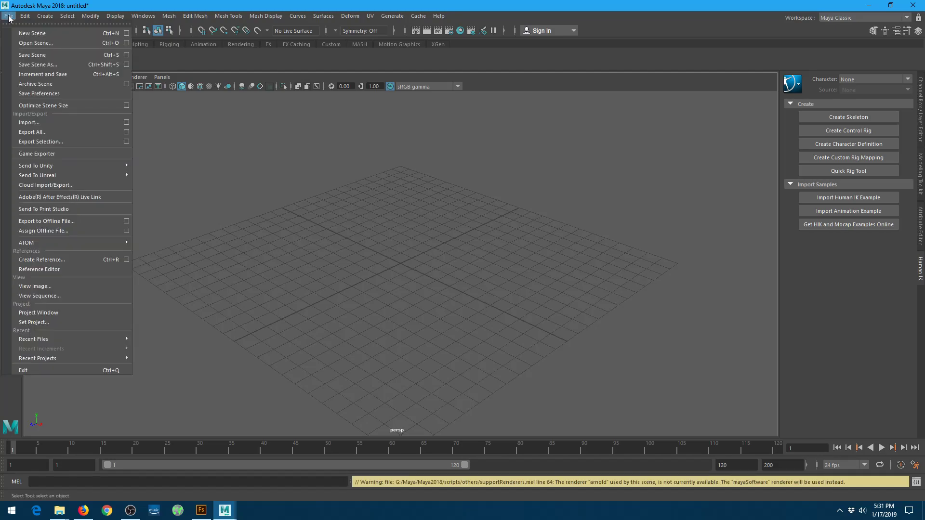
pyautogui.click(35, 121)
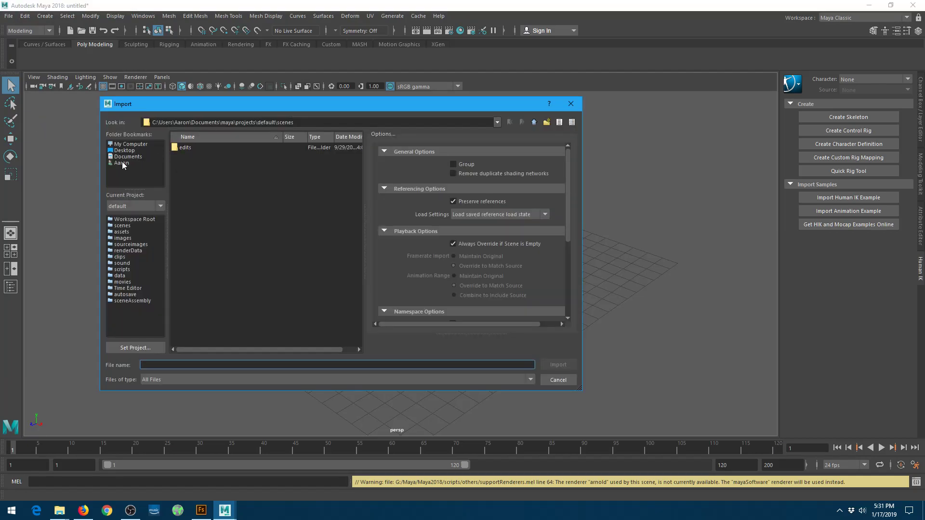
pyautogui.click(122, 163)
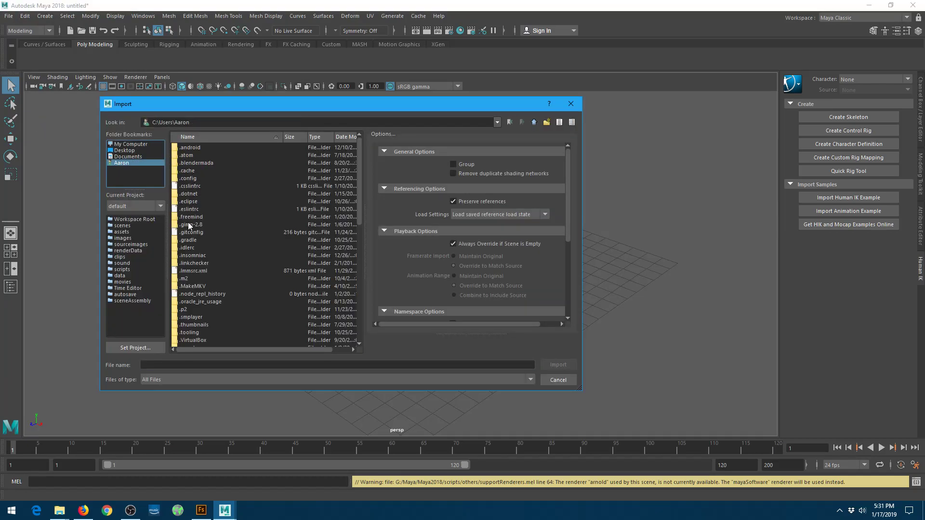
pyautogui.scroll(-4, 197, 215)
pyautogui.scroll(-2, 198, 289)
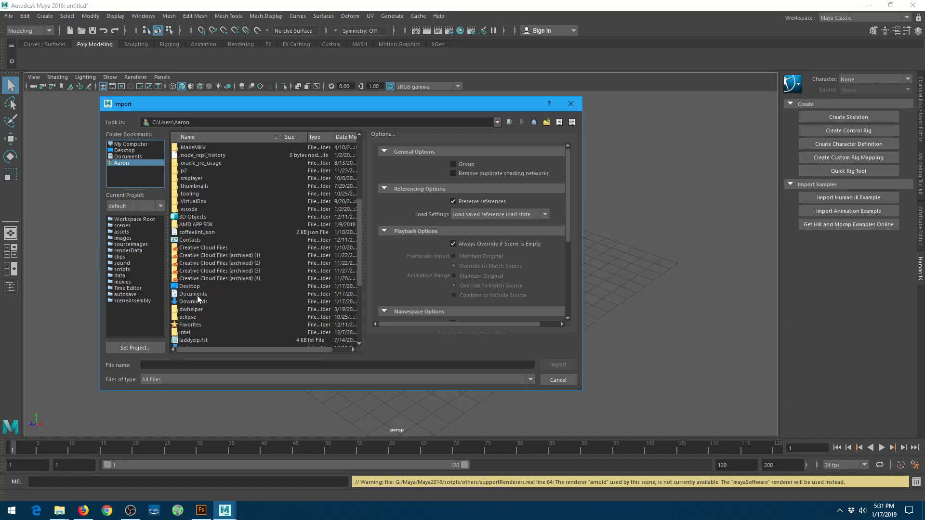
pyautogui.doubleClick(193, 302)
pyautogui.doubleClick(198, 155)
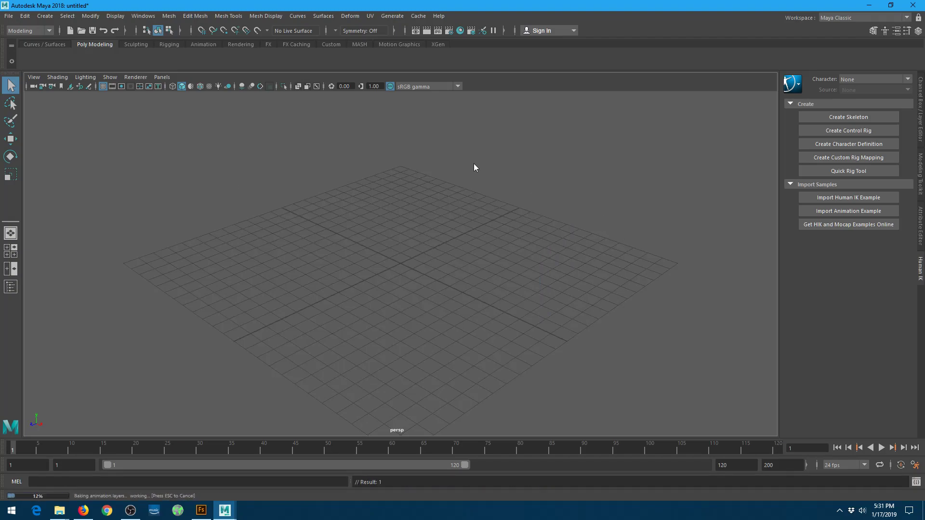
pyautogui.scroll(-6, 486, 173)
pyautogui.scroll(-3, 477, 185)
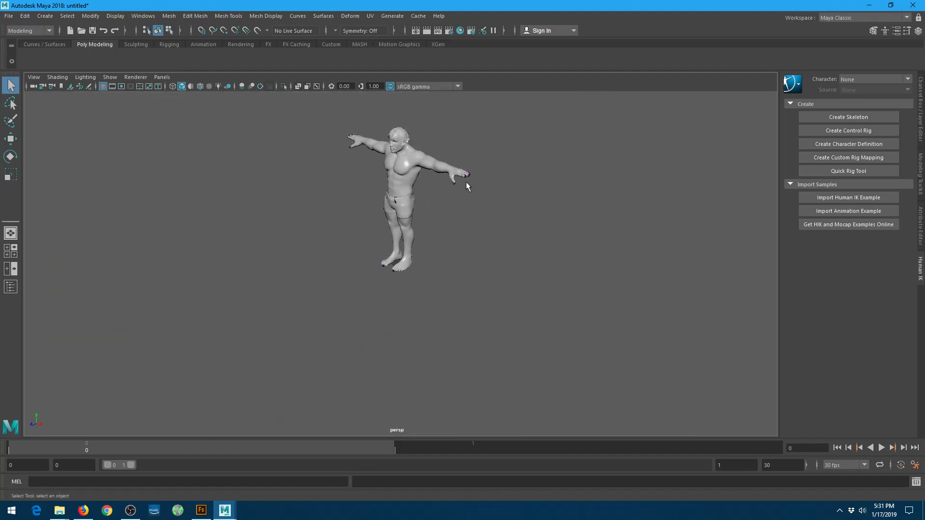
# Export the whole scene as FBX with Embed Media enabled, replacing FuseModel.fbx in the Downloads folder.
pyautogui.click(8, 17)
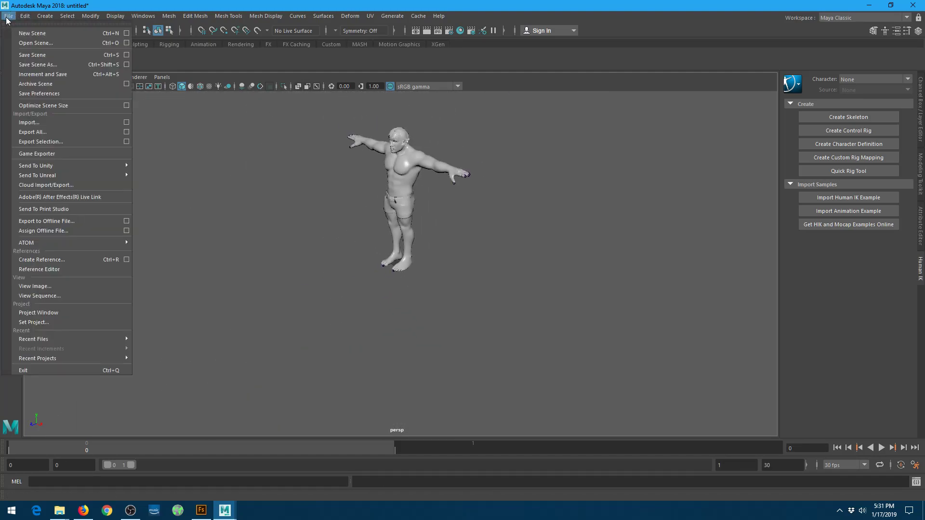
pyautogui.click(54, 133)
pyautogui.scroll(-3, 421, 247)
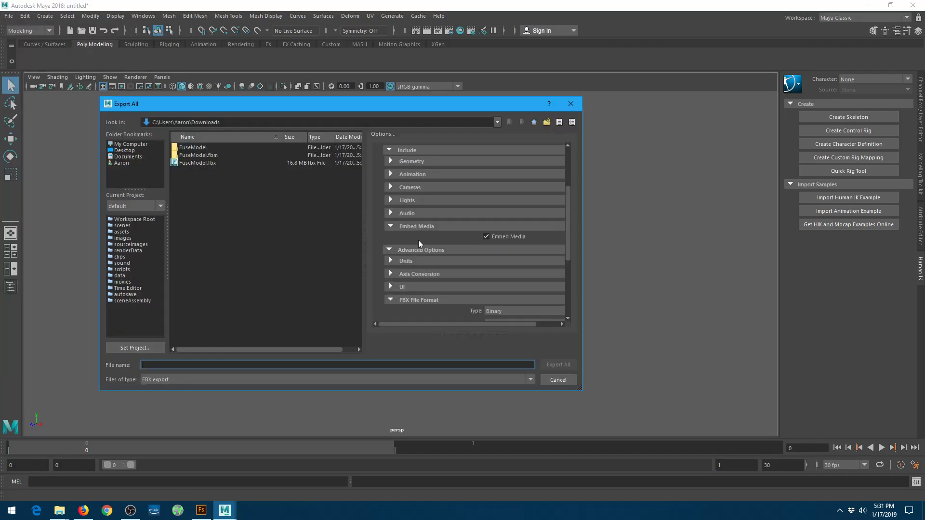
pyautogui.click(487, 237)
pyautogui.doubleClick(202, 164)
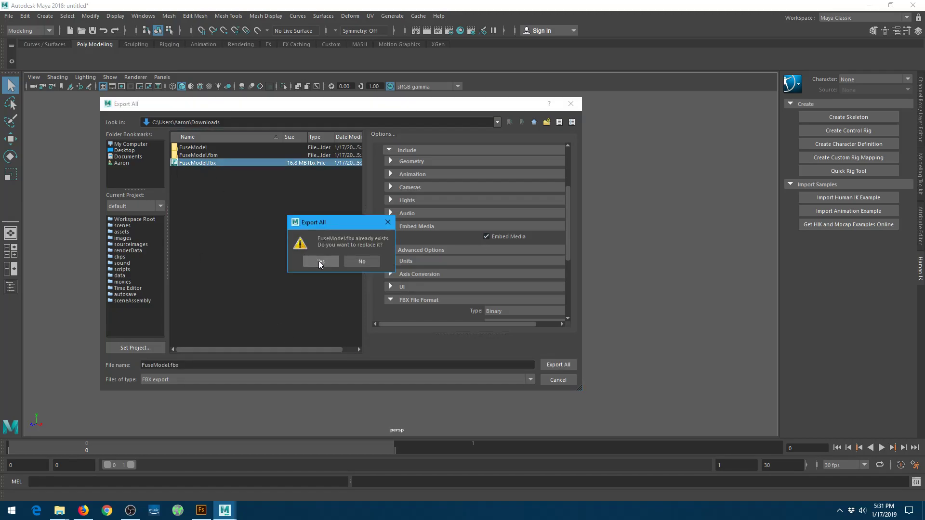
pyautogui.click(314, 260)
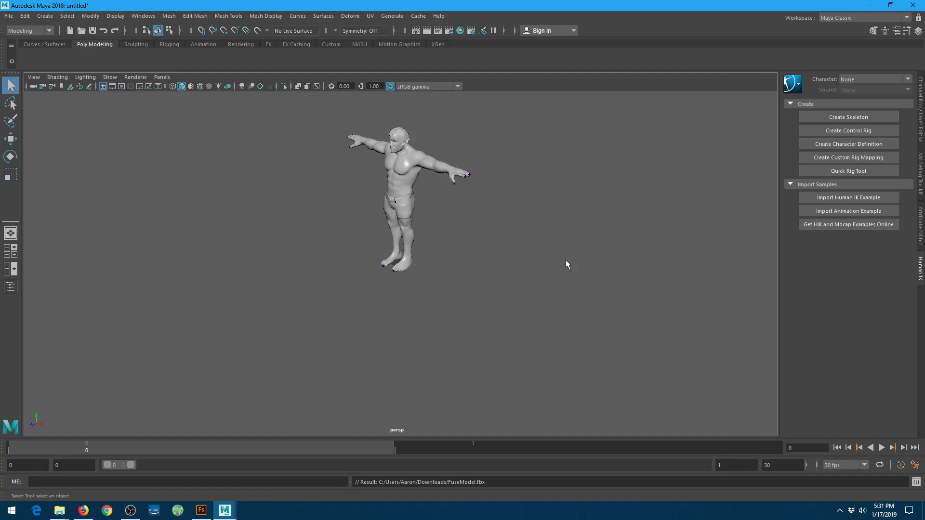
# Quit Maya without saving the untitled scene.
pyautogui.click(914, 5)
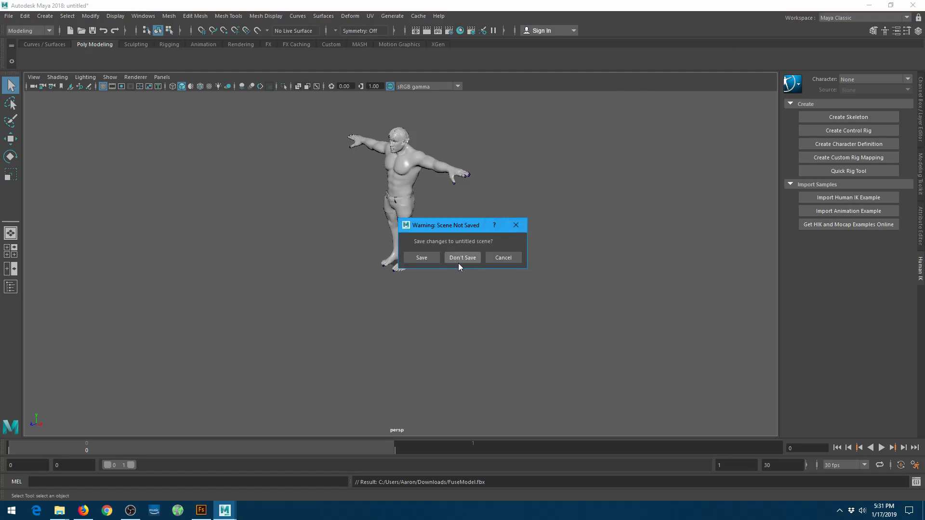
pyautogui.click(462, 259)
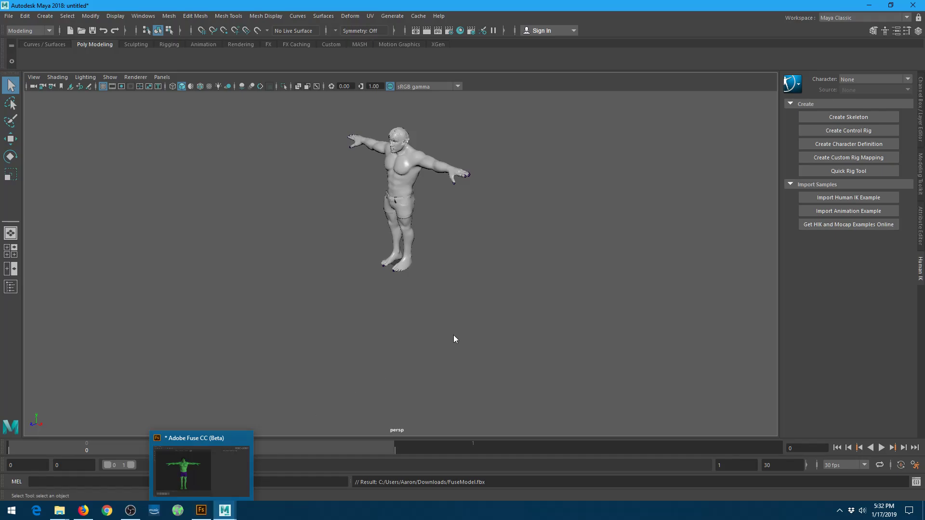
pyautogui.click(912, 4)
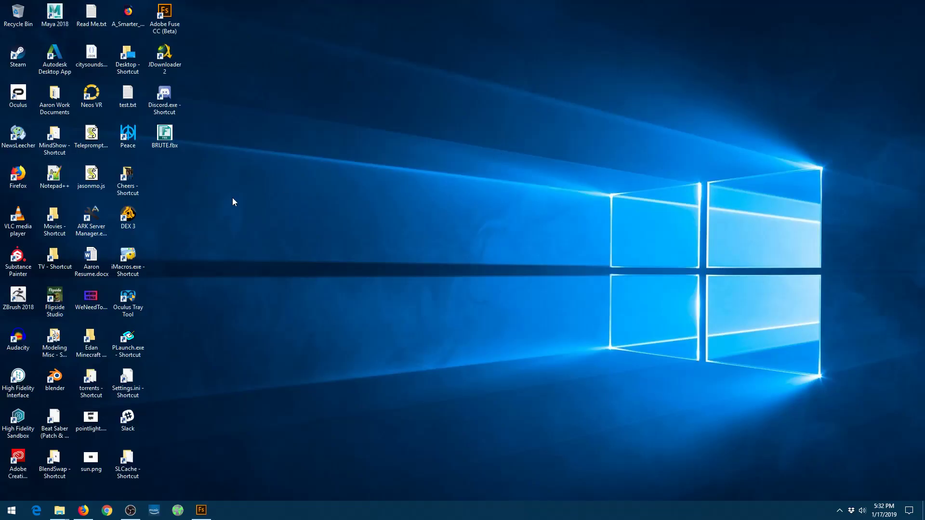
# Switch to Blender, delete the default cube, and import FuseModel.fbx from the Downloads folder as FBX.
pyautogui.doubleClick(54, 378)
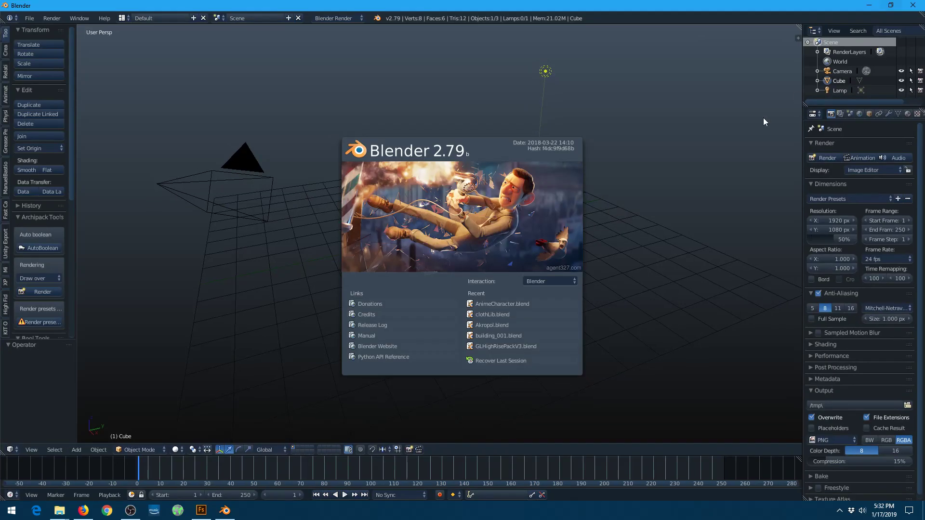
pyautogui.press('Delete')
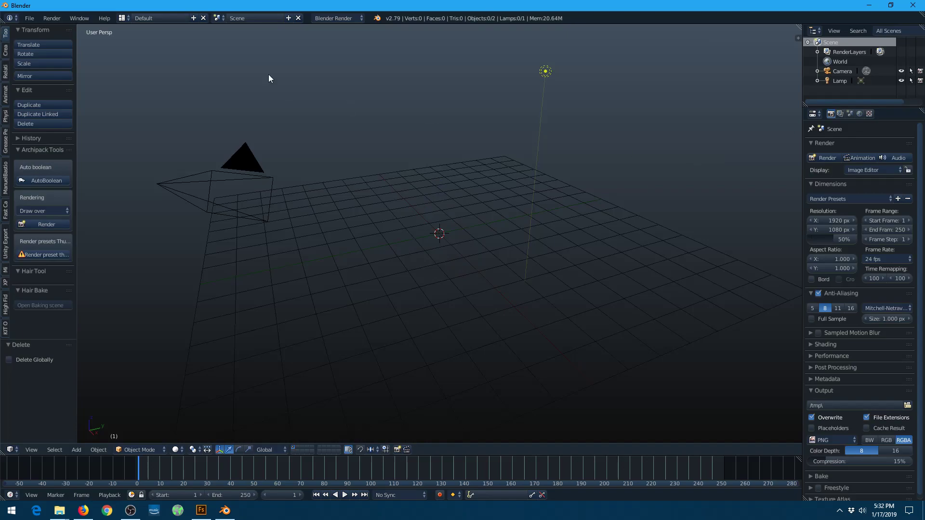
pyautogui.click(27, 18)
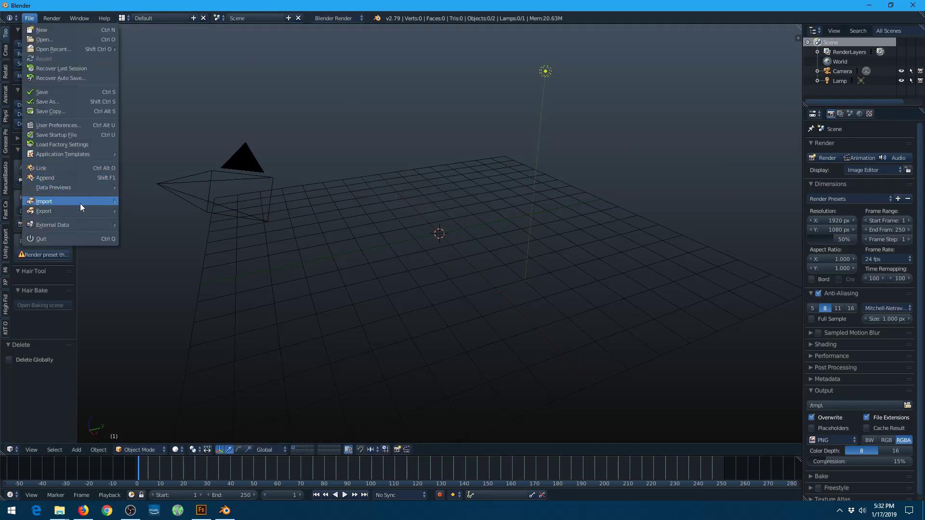
pyautogui.moveTo(80, 203)
pyautogui.click(163, 221)
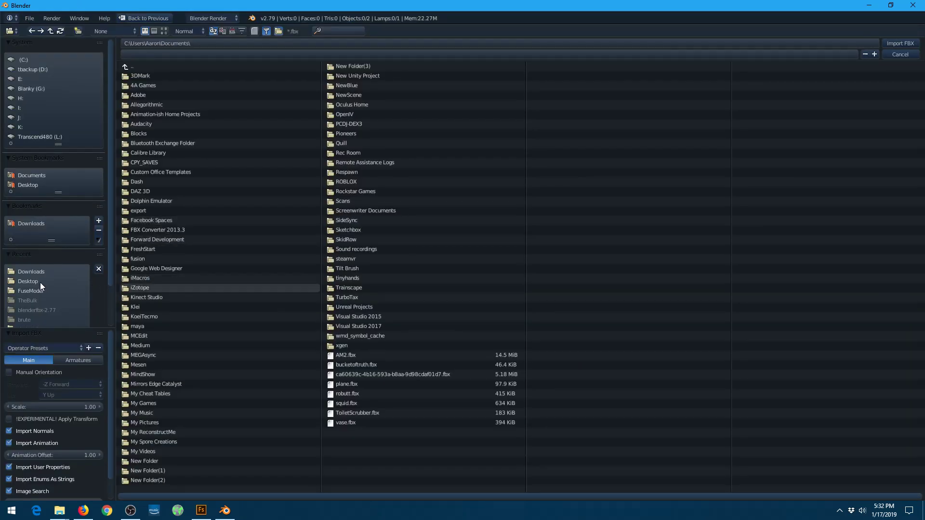
pyautogui.click(29, 272)
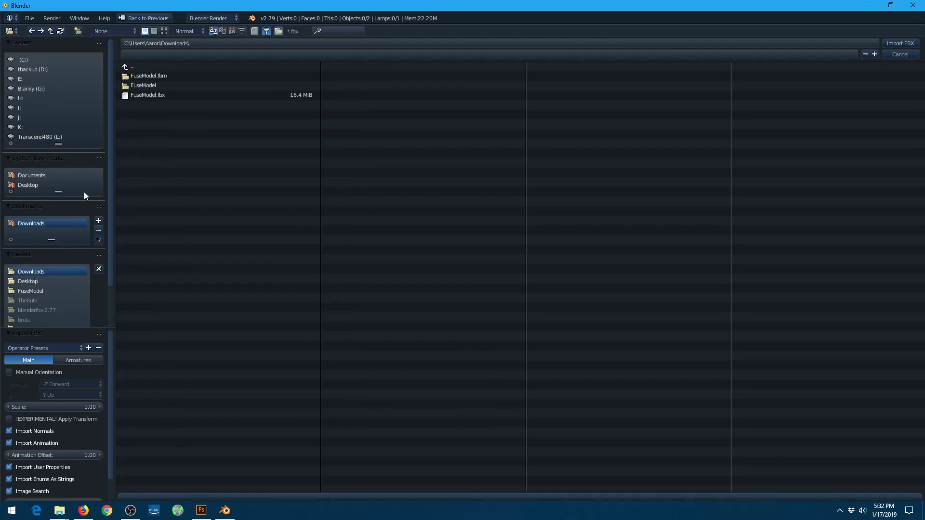
pyautogui.click(150, 96)
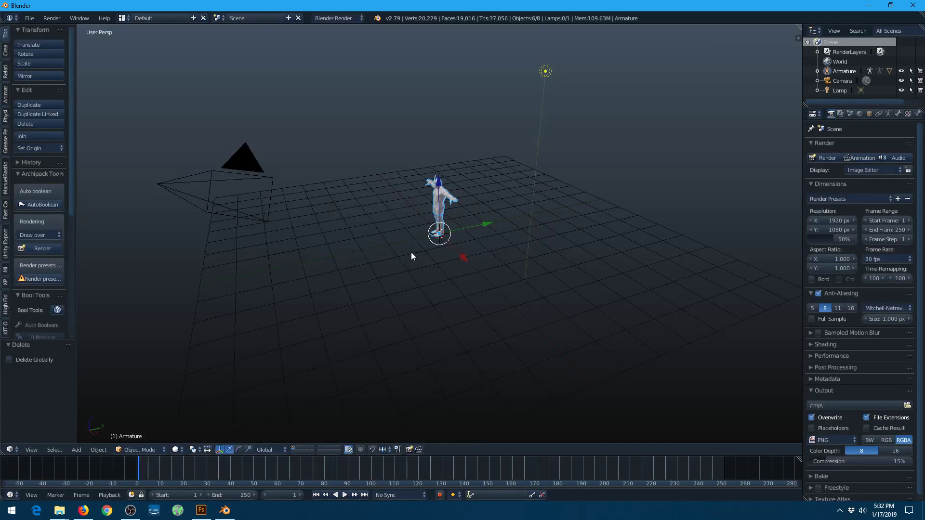
# Put the imported armature into Edit Mode and enable X-Ray display for its bones.
pyautogui.scroll(3, 411, 253)
pyautogui.moveTo(472, 188); pyautogui.dragTo(547, 254, button='middle')
pyautogui.scroll(3, 455, 199)
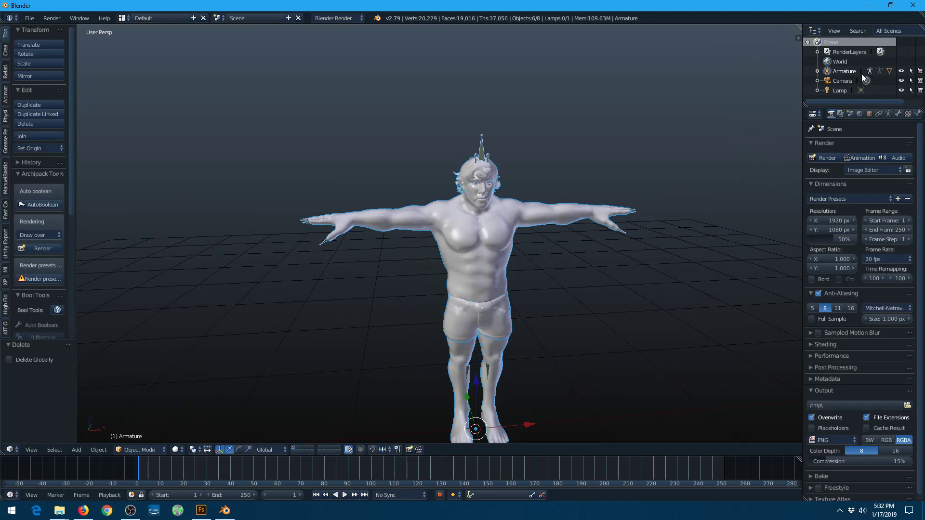
pyautogui.click(880, 71)
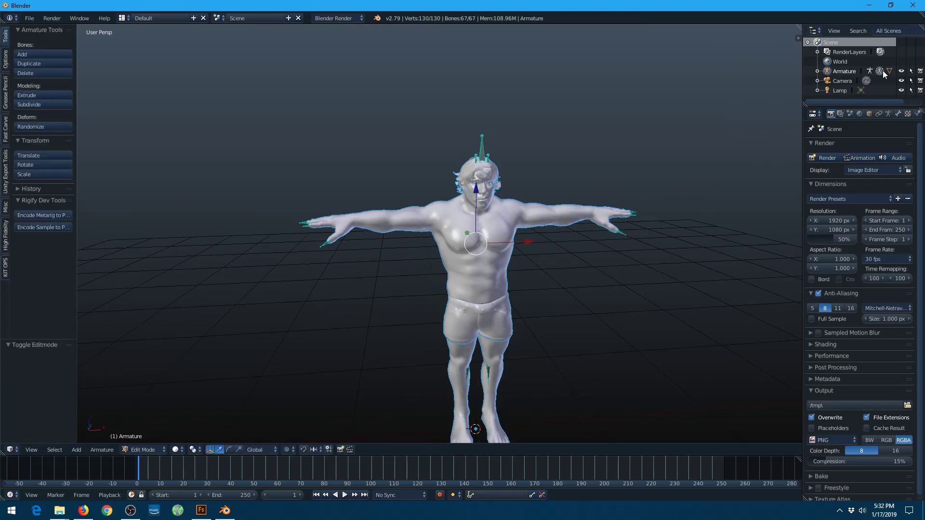
pyautogui.click(899, 113)
pyautogui.click(888, 114)
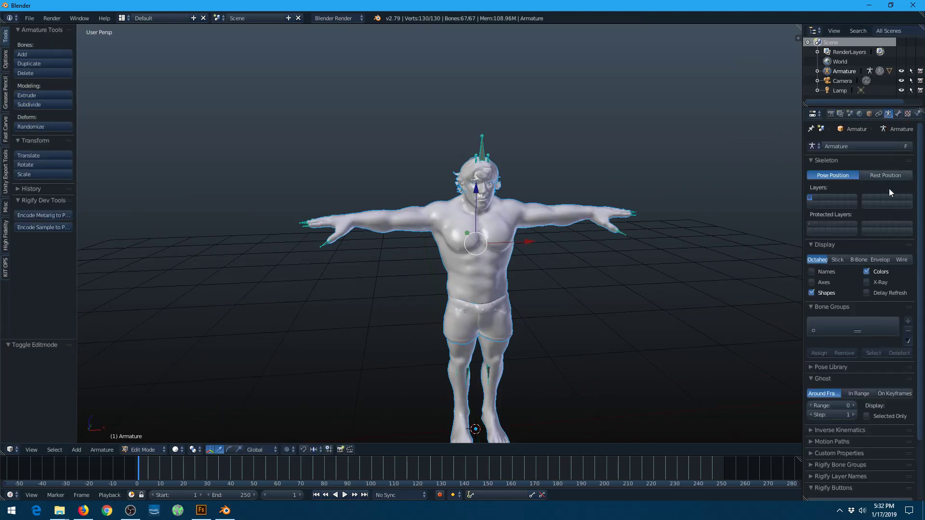
pyautogui.click(866, 282)
# Try to rotate the character's left upper arm bone in Edit Mode, and undo the rotation.
pyautogui.moveTo(659, 260); pyautogui.dragTo(511, 205, button='middle')
pyautogui.rightClick(529, 216)
pyautogui.press('r')
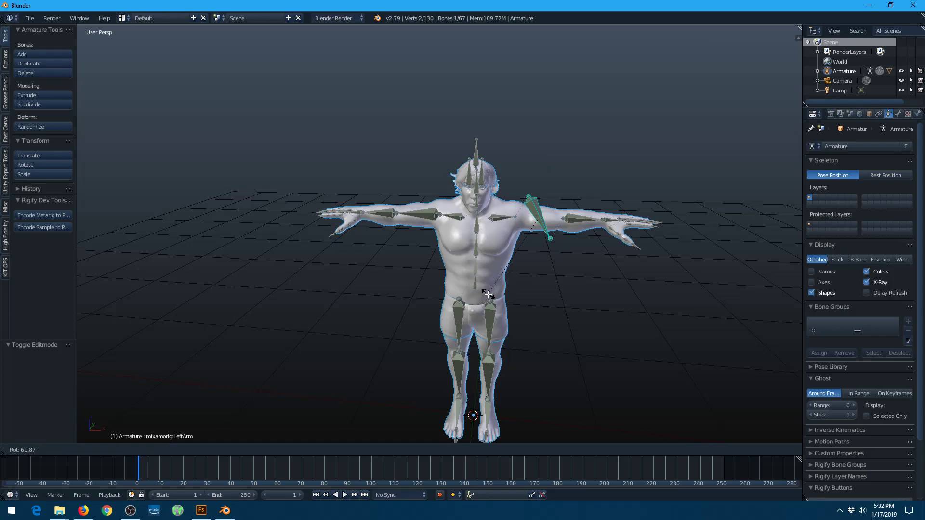
pyautogui.click(593, 260)
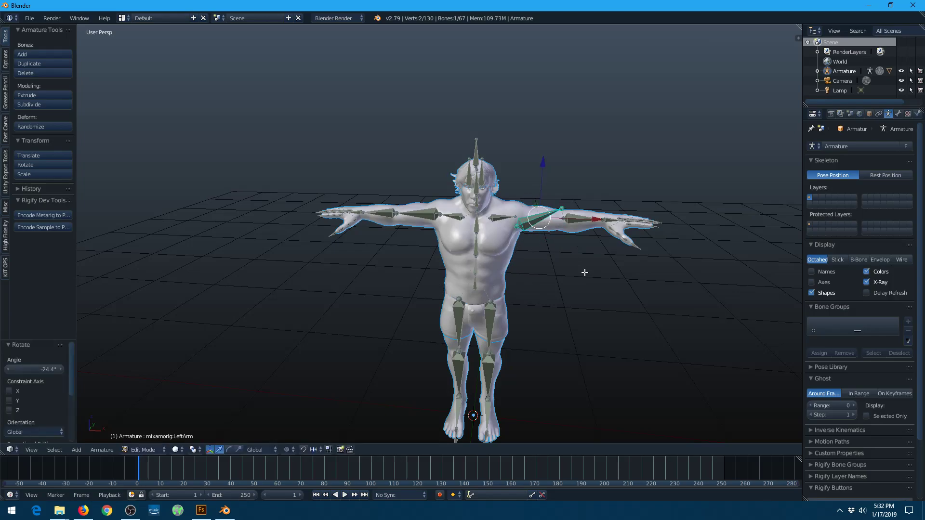
pyautogui.hotkey('ctrl', 'z')
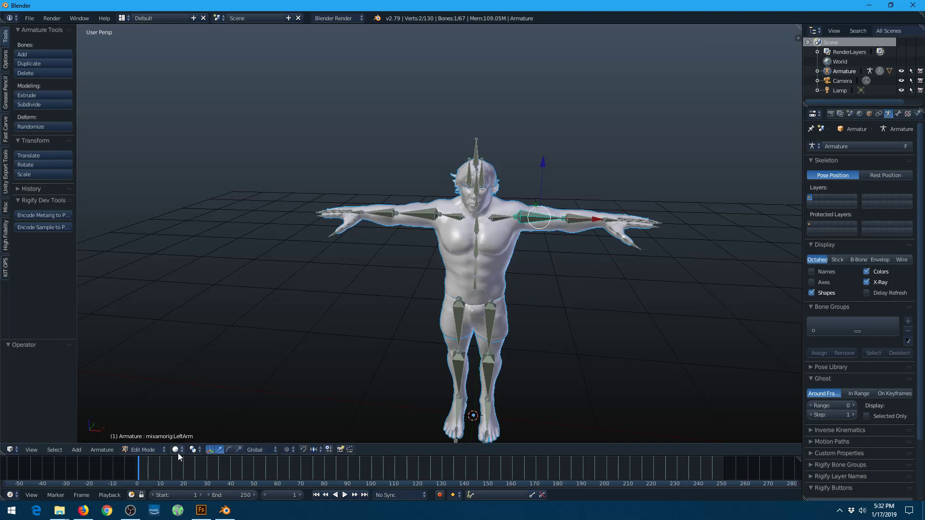
# Switch the armature to Pose Mode and rotate the character's left upper arm down about 78°.
pyautogui.click(143, 449)
pyautogui.click(144, 418)
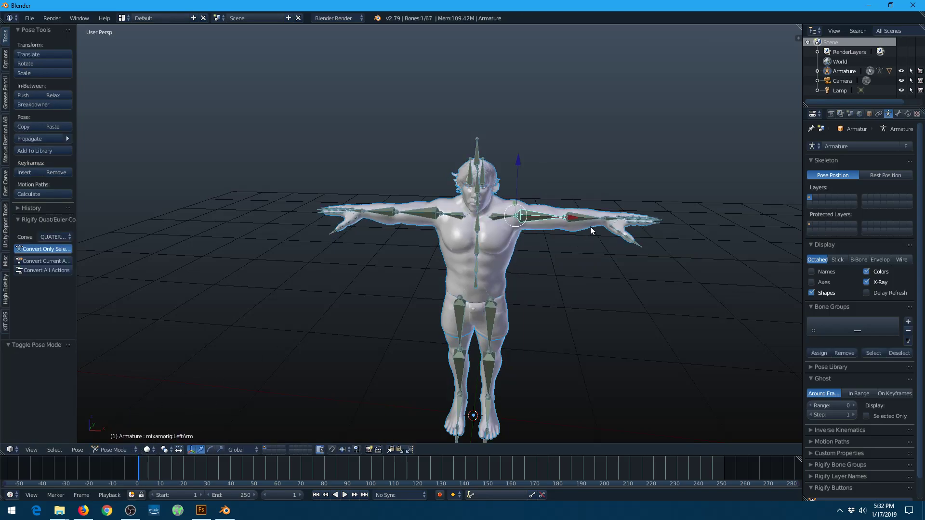
pyautogui.click(537, 221)
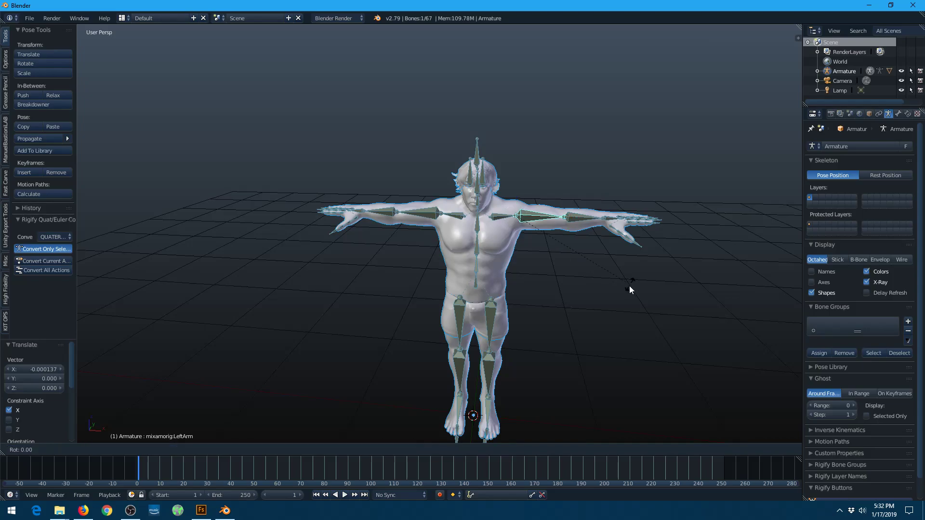
pyautogui.press('r')
pyautogui.click(479, 340)
# From a side view, try rotating the hips bone, and undo that rotation.
pyautogui.moveTo(477, 341); pyautogui.dragTo(458, 320, button='middle')
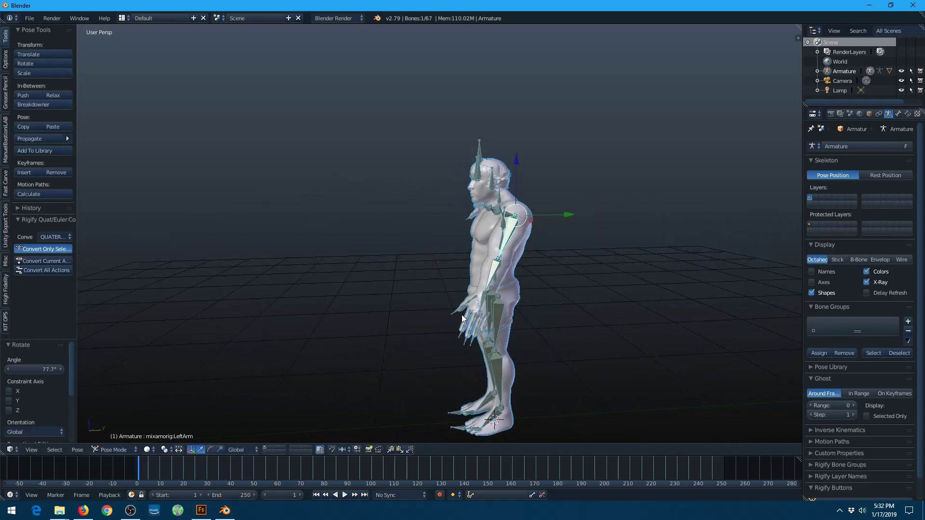
pyautogui.rightClick(493, 280)
pyautogui.press('r')
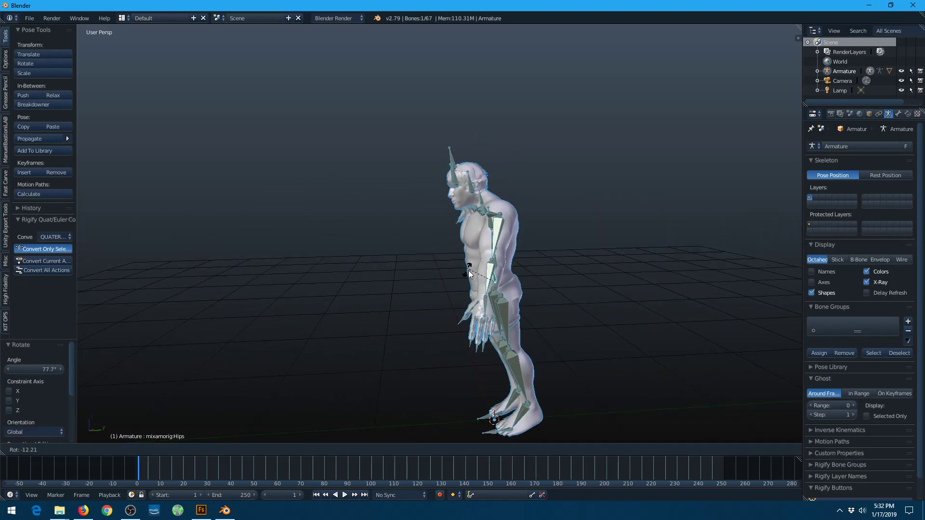
pyautogui.click(493, 291)
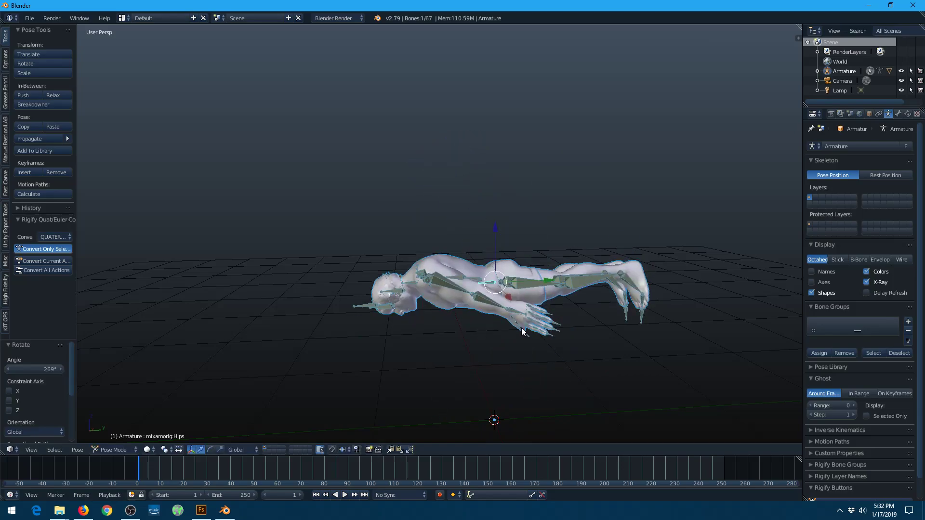
pyautogui.hotkey('ctrl', 'z')
# Bend the character's left forearm forward from the side view and turn off the armature's X-Ray display.
pyautogui.moveTo(538, 299); pyautogui.dragTo(501, 289, button='middle')
pyautogui.rightClick(470, 277)
pyautogui.press('r')
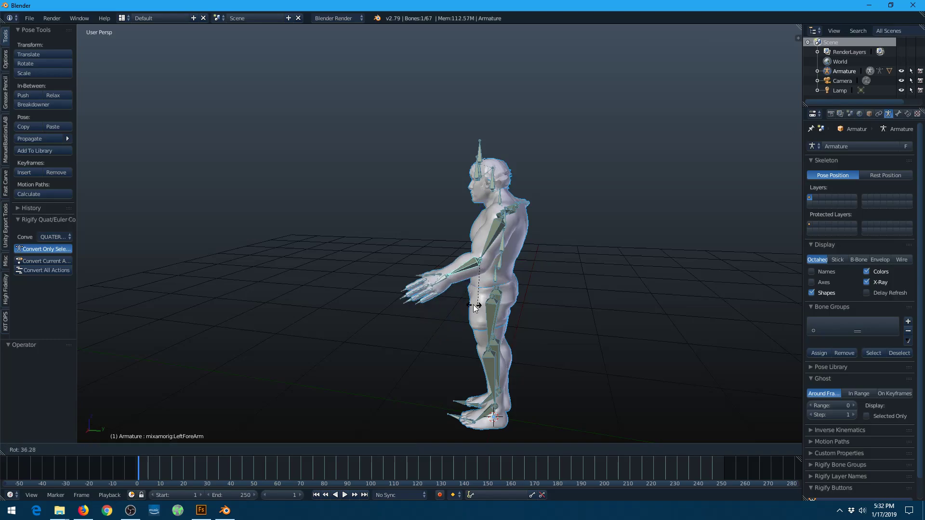
pyautogui.click(458, 298)
pyautogui.scroll(5, 458, 299)
pyautogui.moveTo(482, 289); pyautogui.dragTo(727, 270, button='middle')
pyautogui.click(866, 282)
# Undo the left arm's pose rotations back to the T-pose and turn off the armature's X-Ray display.
pyautogui.hotkey('ctrl', 'z')
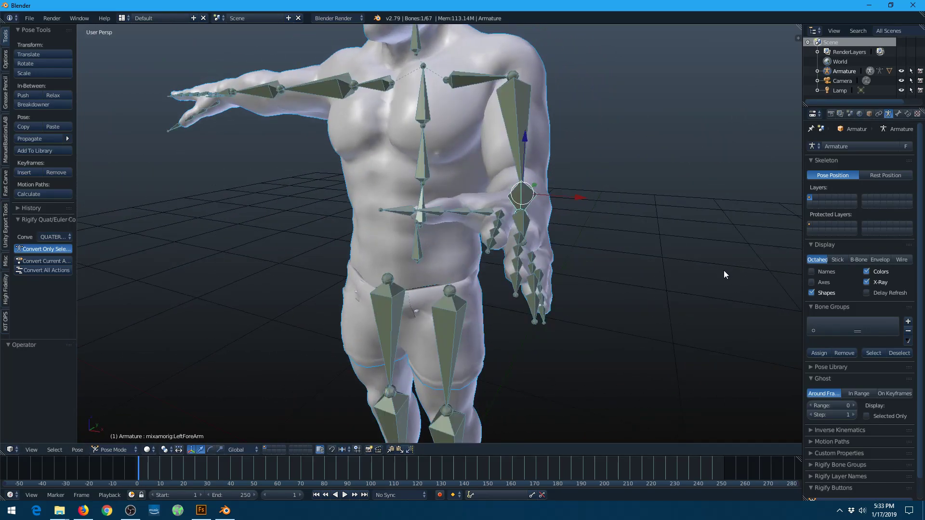
pyautogui.hotkey('ctrl', 'z')
pyautogui.hotkey('ctrl', 'z')
pyautogui.hotkey('ctrl', 'z')
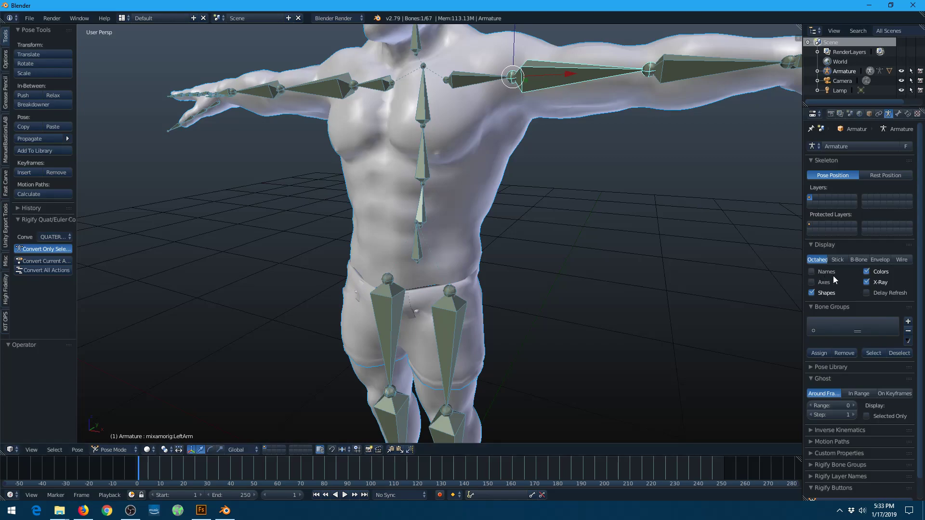
pyautogui.click(866, 284)
pyautogui.scroll(-4, 641, 257)
pyautogui.moveTo(614, 254); pyautogui.dragTo(636, 254, button='middle')
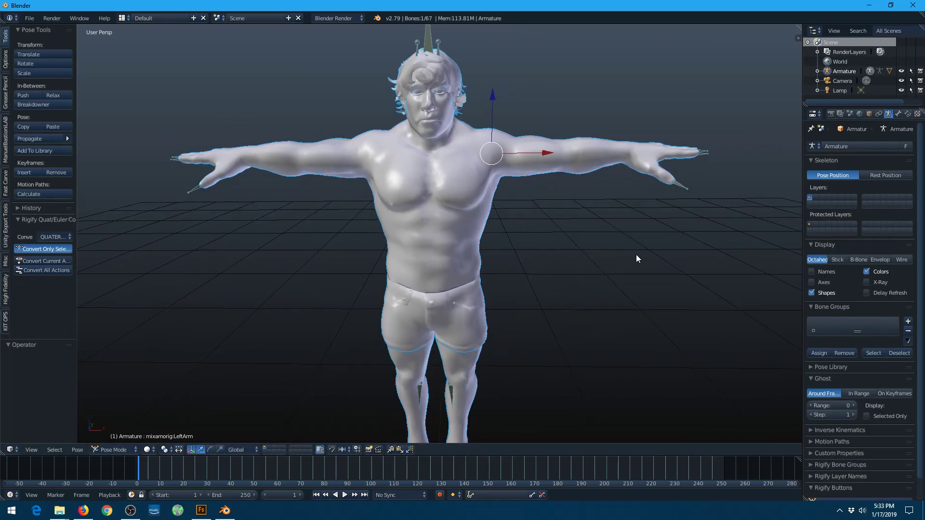
# Return the armature to Object Mode and set the viewport shading to Material.
pyautogui.click(114, 449)
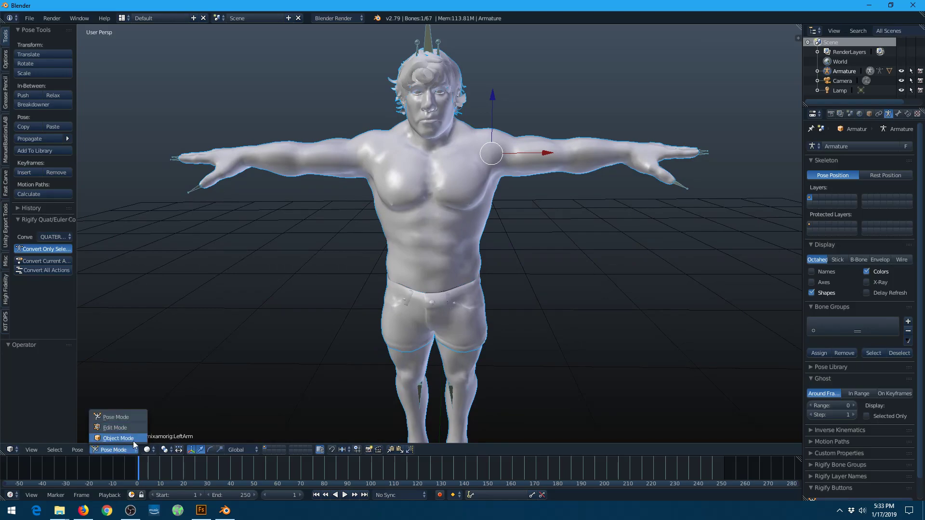
pyautogui.click(127, 438)
pyautogui.click(176, 449)
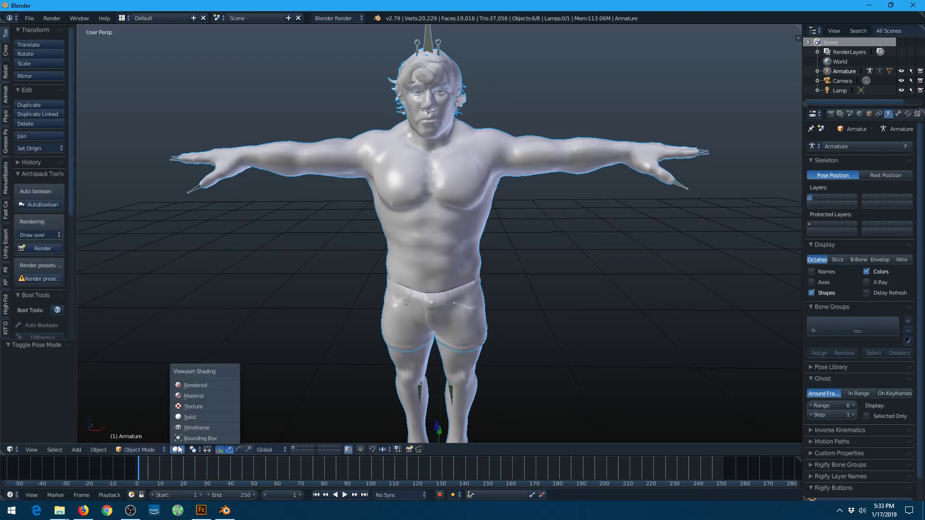
pyautogui.click(200, 397)
# Add a Hemi lamp to the scene to light the character.
pyautogui.moveTo(330, 269); pyautogui.dragTo(362, 256, button='middle')
pyautogui.hotkey('shift', 'a')
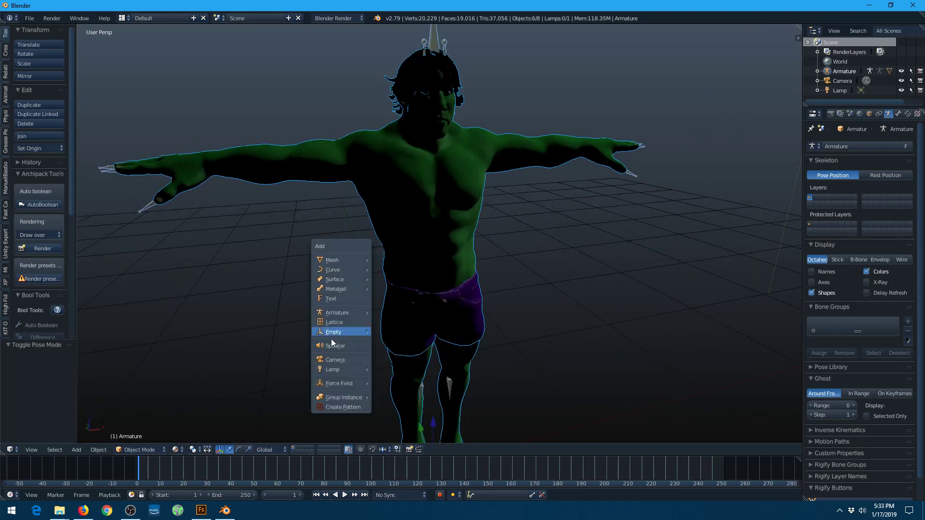
pyautogui.moveTo(346, 369)
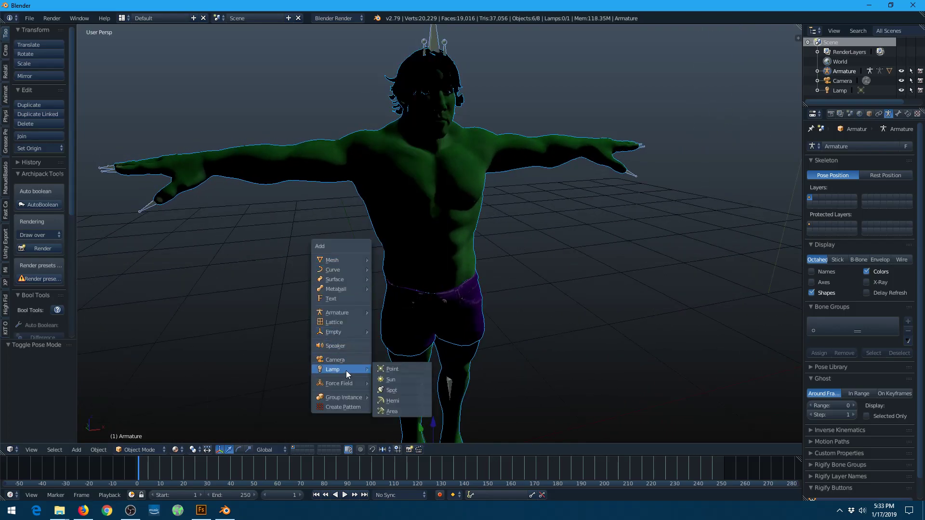
pyautogui.click(407, 399)
pyautogui.scroll(5, 505, 169)
pyautogui.moveTo(505, 169); pyautogui.dragTo(490, 237, button='middle')
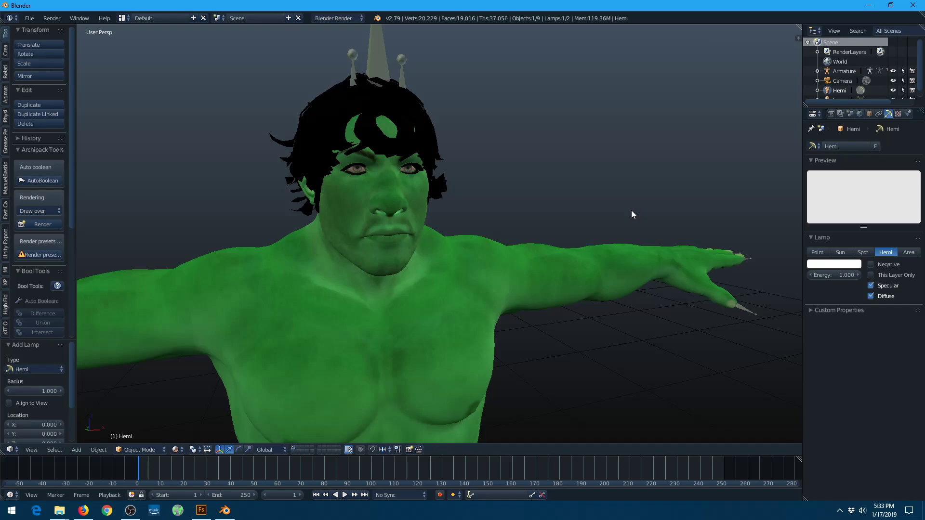
# Unpack the Body mesh's diffuse texture image by writing it to its original location, overwriting the existing file.
pyautogui.rightClick(371, 232)
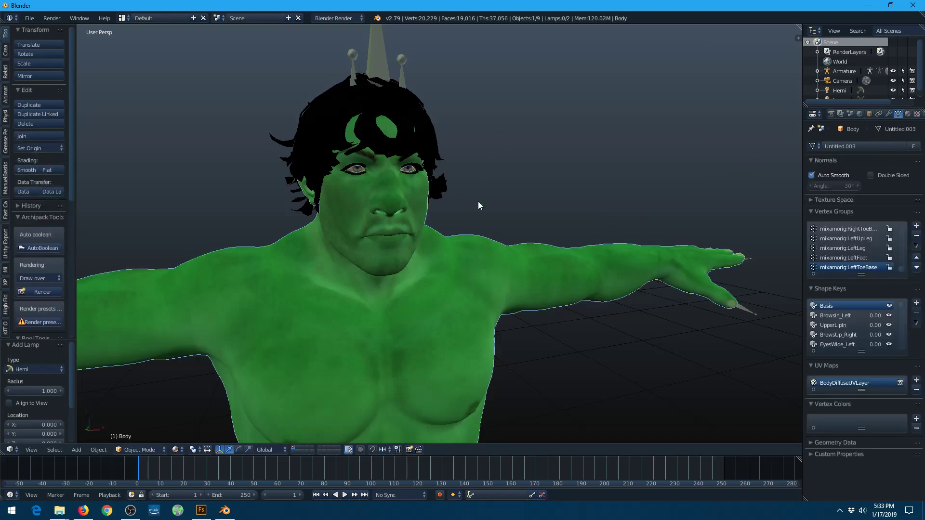
pyautogui.click(908, 114)
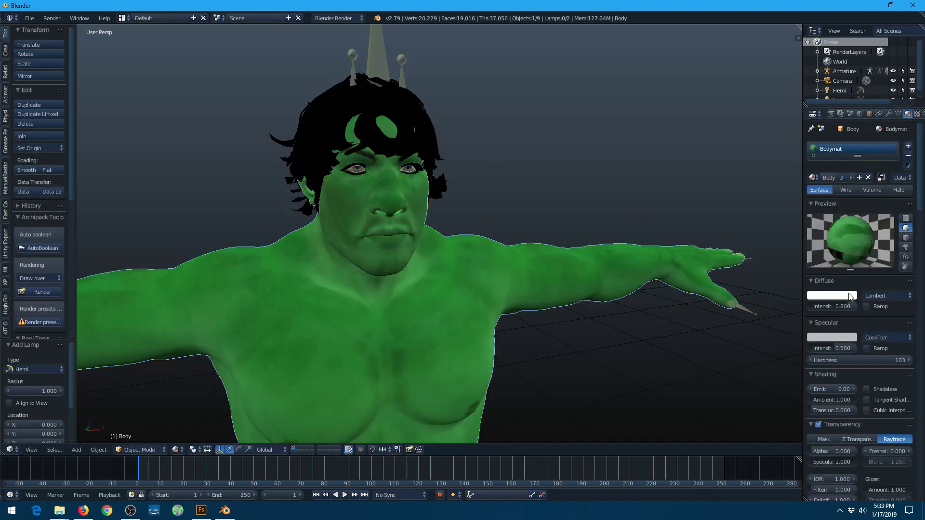
pyautogui.click(918, 114)
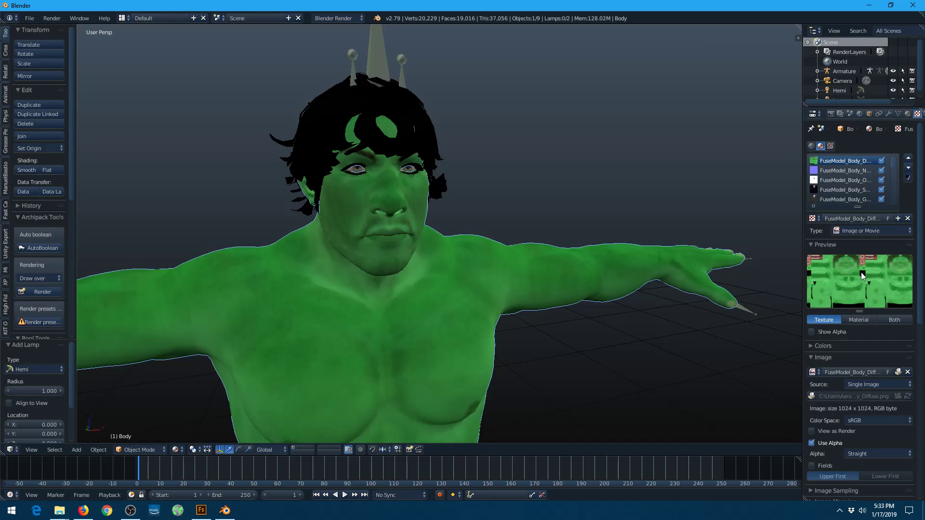
pyautogui.click(898, 371)
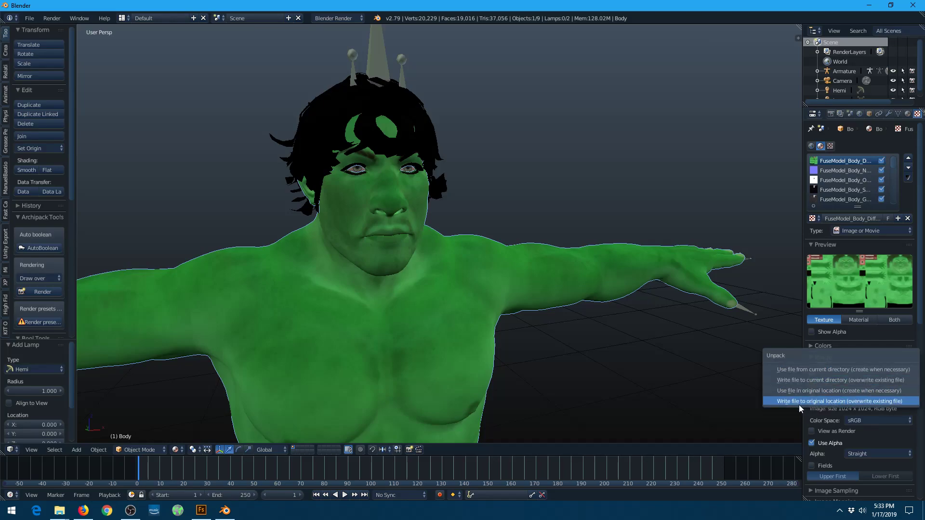
pyautogui.click(876, 401)
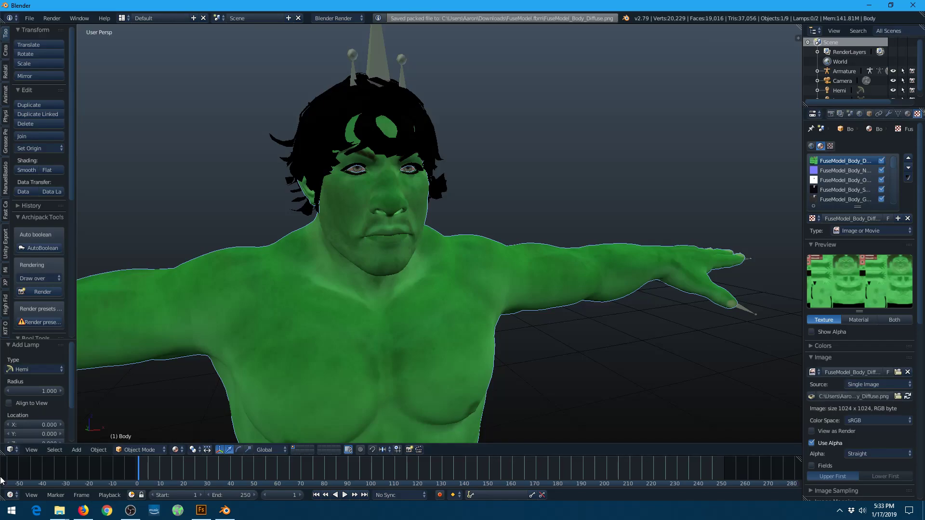
# In File Explorer, view FuseModel_Body_Diffuse.png from the FuseModel.fbm folder in Downloads, and close the image.
pyautogui.click(60, 511)
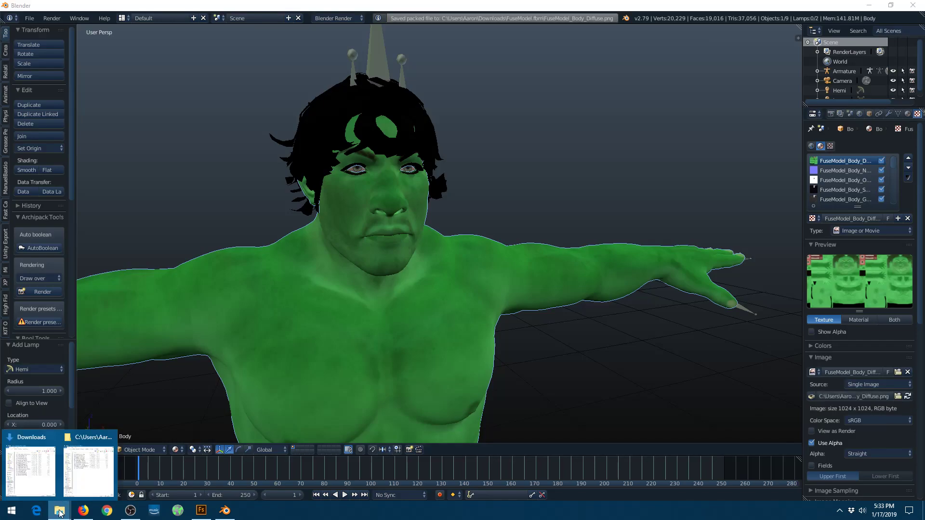
pyautogui.click(30, 472)
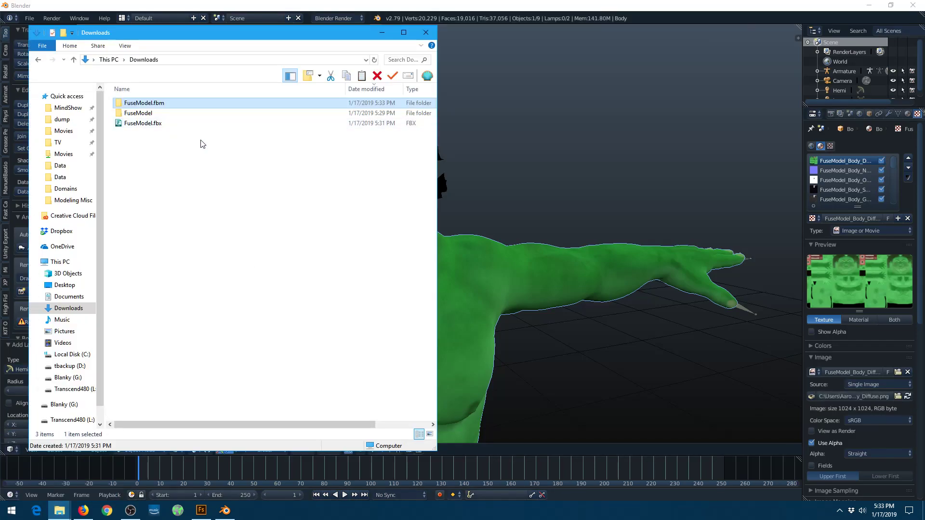
pyautogui.doubleClick(164, 106)
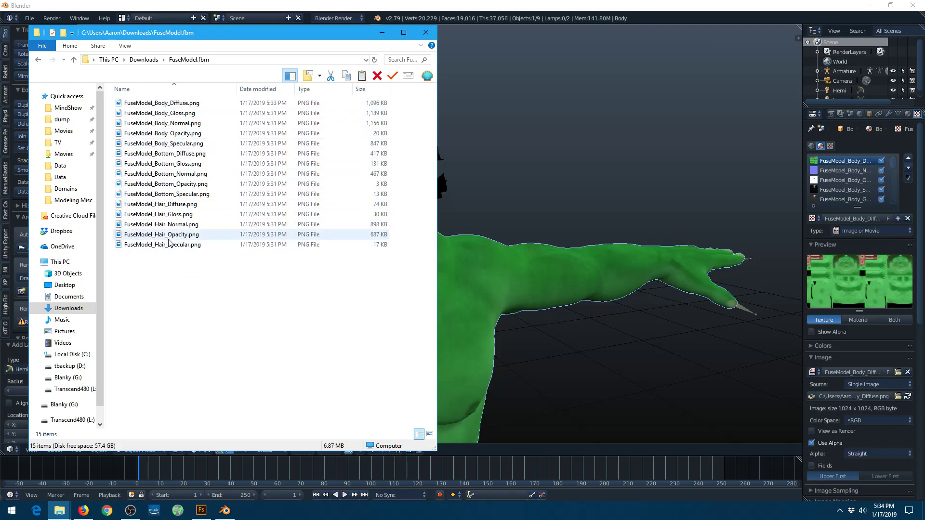
pyautogui.doubleClick(188, 103)
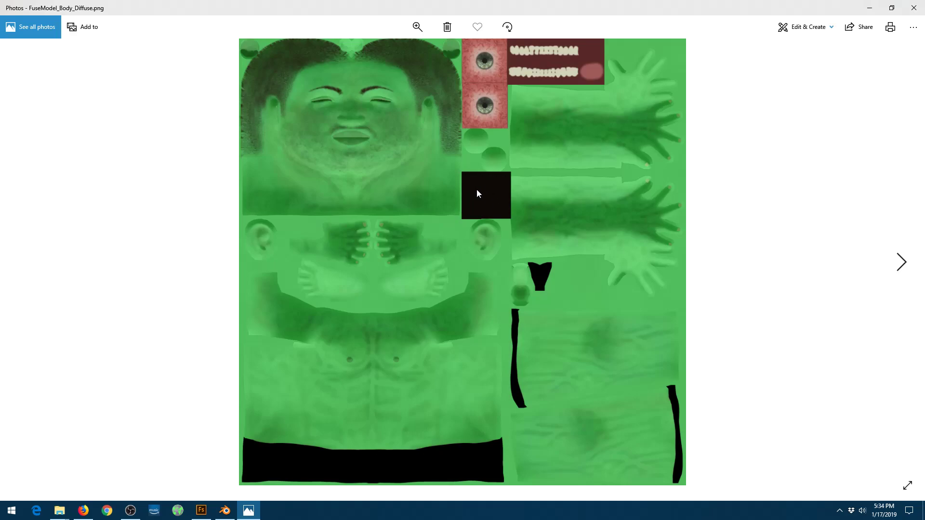
pyautogui.click(914, 7)
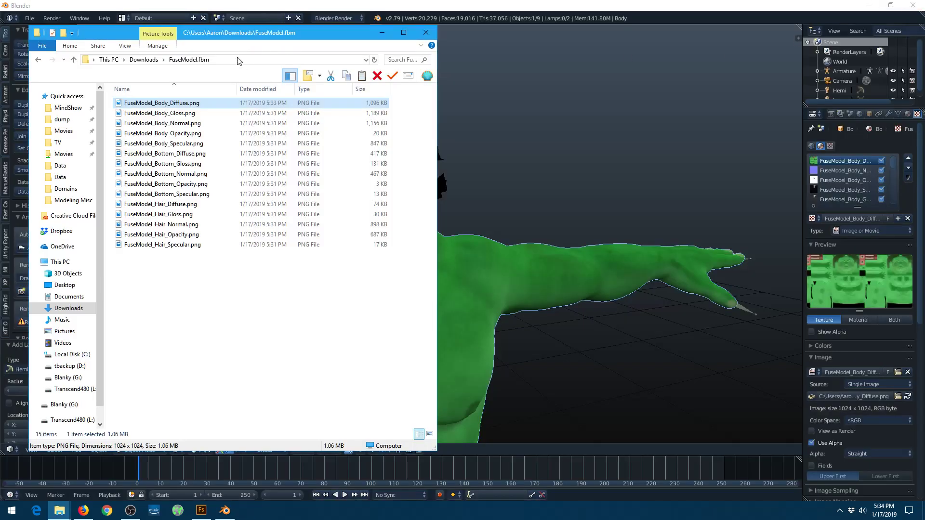
# View FuseModel_Body_Diffuse.png from the FuseModel folder for comparison, close it and switch back to Blender.
pyautogui.click(144, 60)
pyautogui.doubleClick(137, 124)
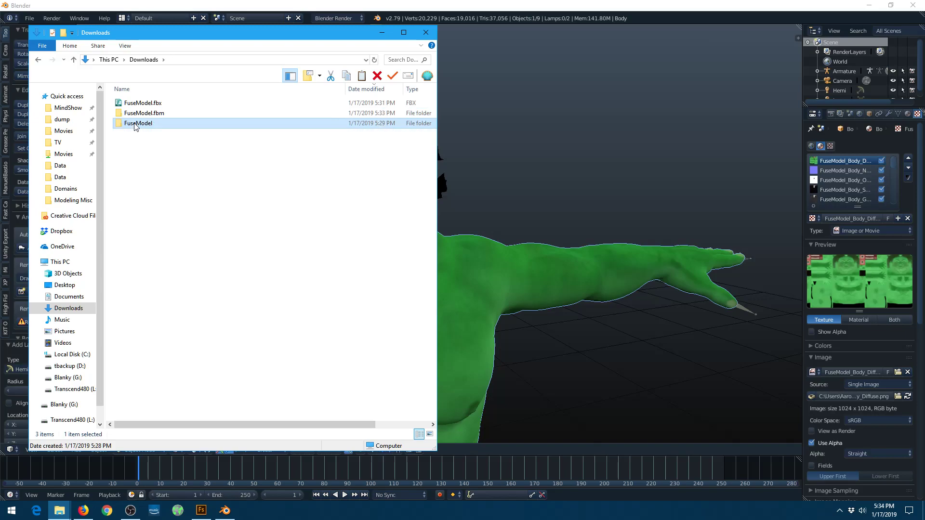
pyautogui.doubleClick(143, 113)
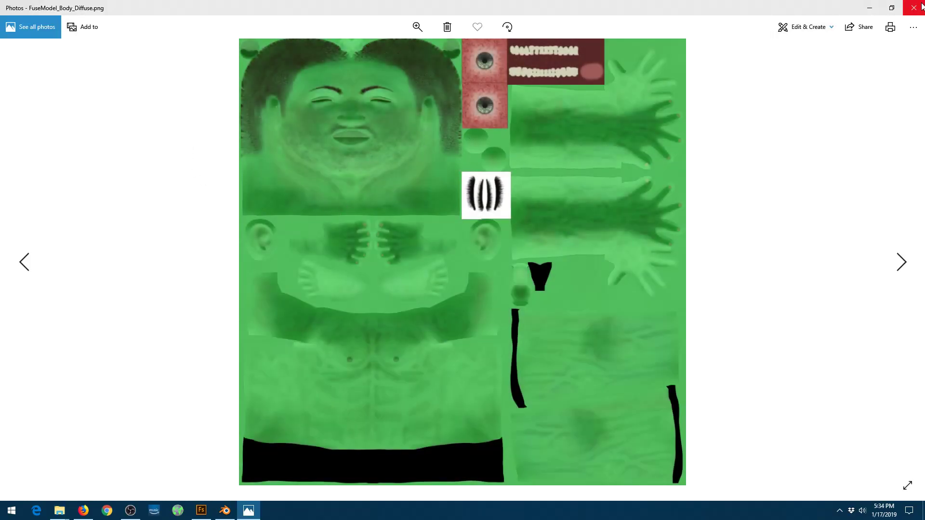
pyautogui.click(921, 6)
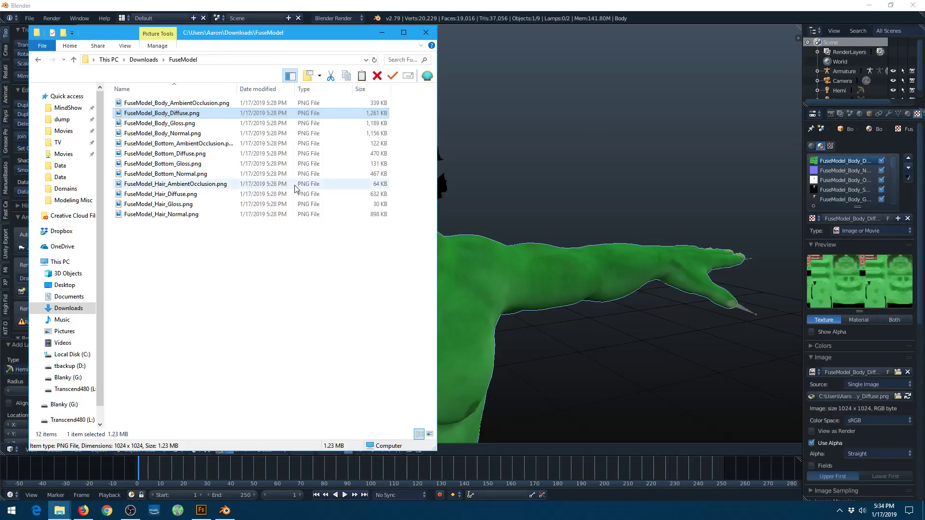
pyautogui.click(142, 60)
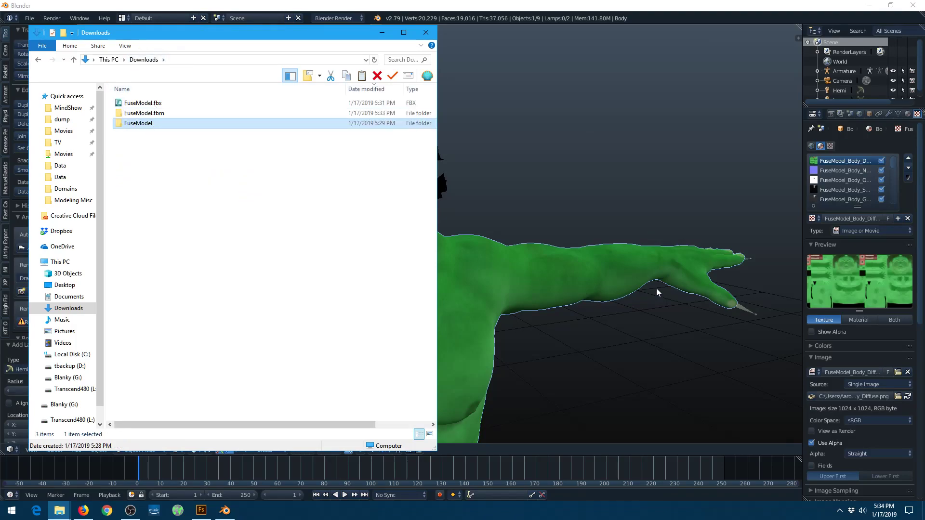
pyautogui.click(669, 129)
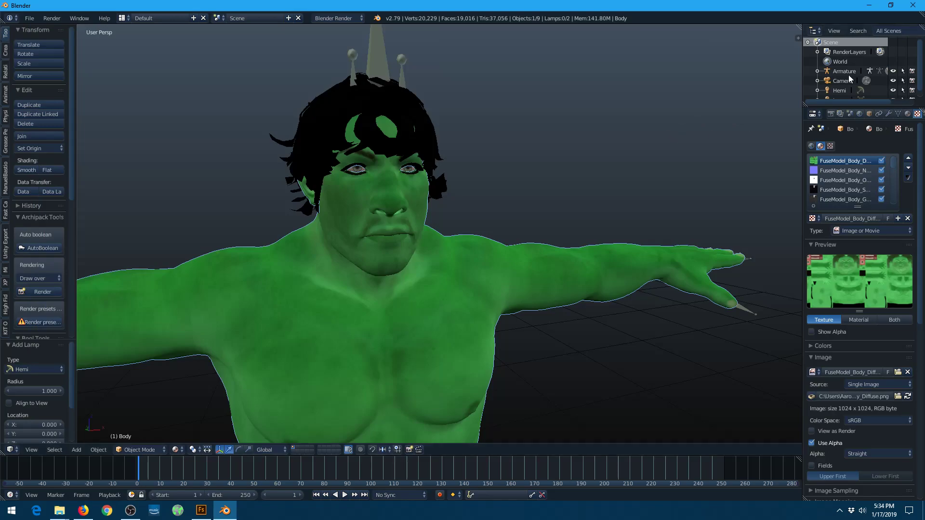
# Unpack the Hair mesh's diffuse texture image to its original location.
pyautogui.rightClick(378, 95)
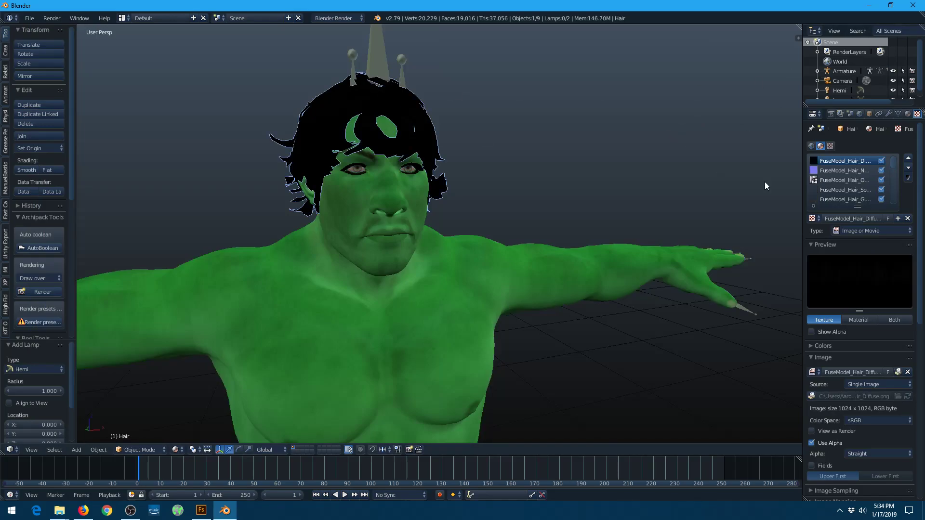
pyautogui.click(897, 373)
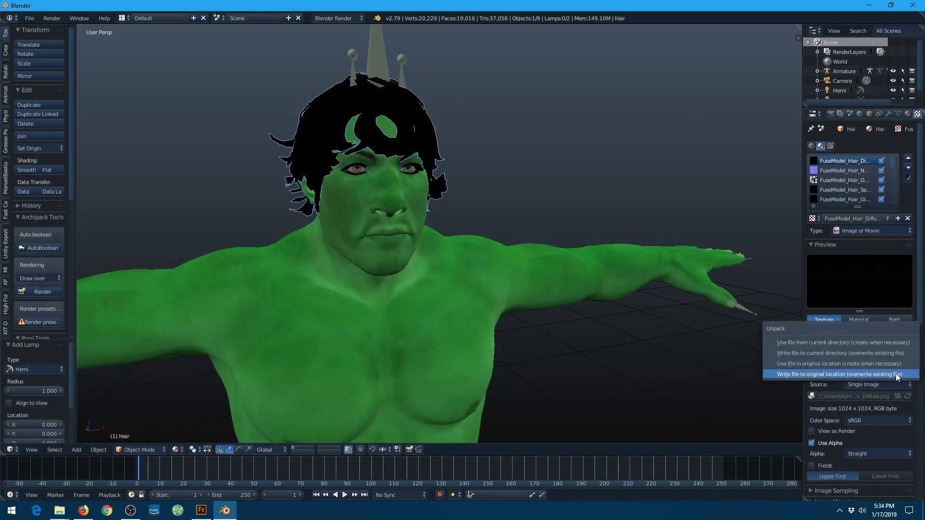
pyautogui.click(822, 374)
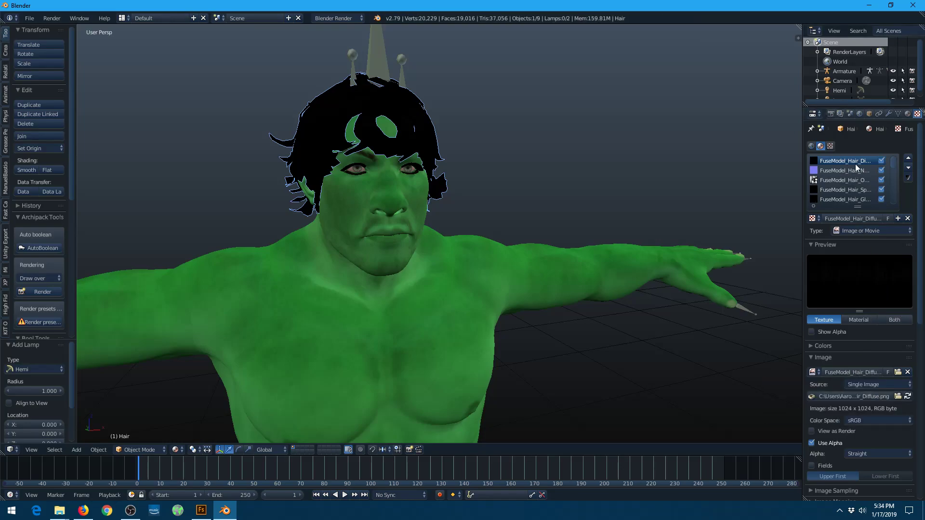
# Unpack the Bottoms mesh's diffuse texture image by writing it to its original location, overwriting the existing file.
pyautogui.rightClick(411, 275)
pyautogui.scroll(-6, 421, 416)
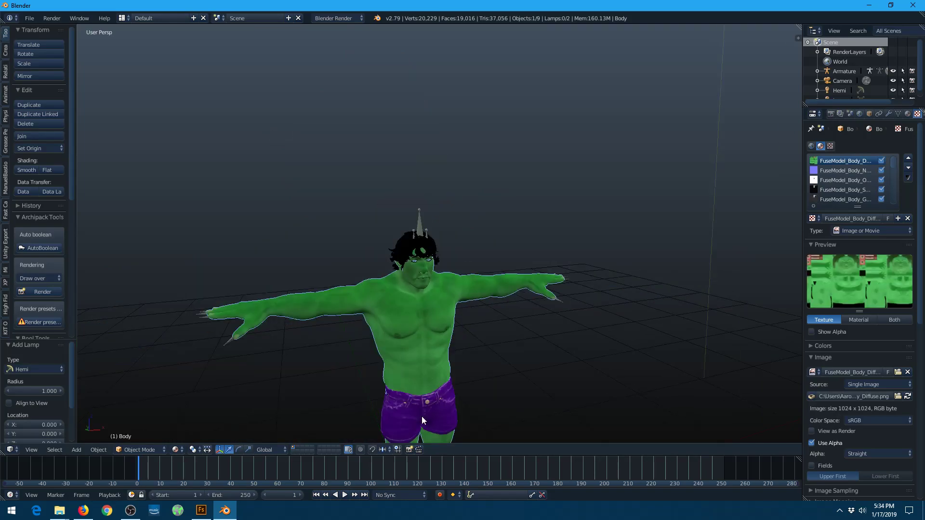
pyautogui.rightClick(449, 410)
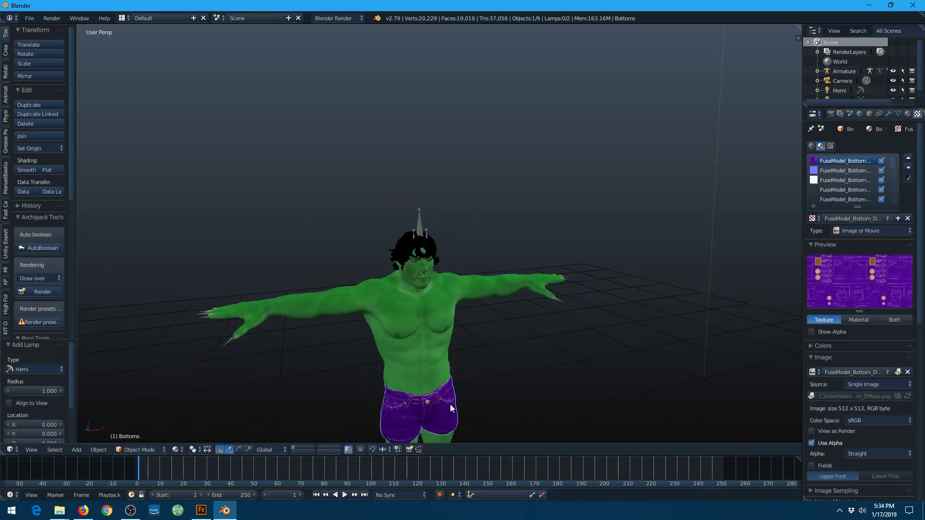
pyautogui.click(898, 372)
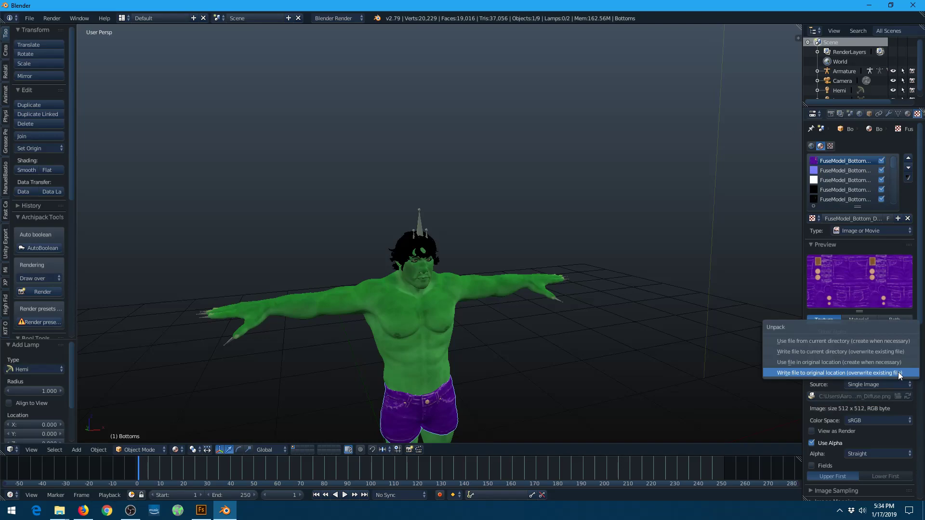
pyautogui.click(895, 372)
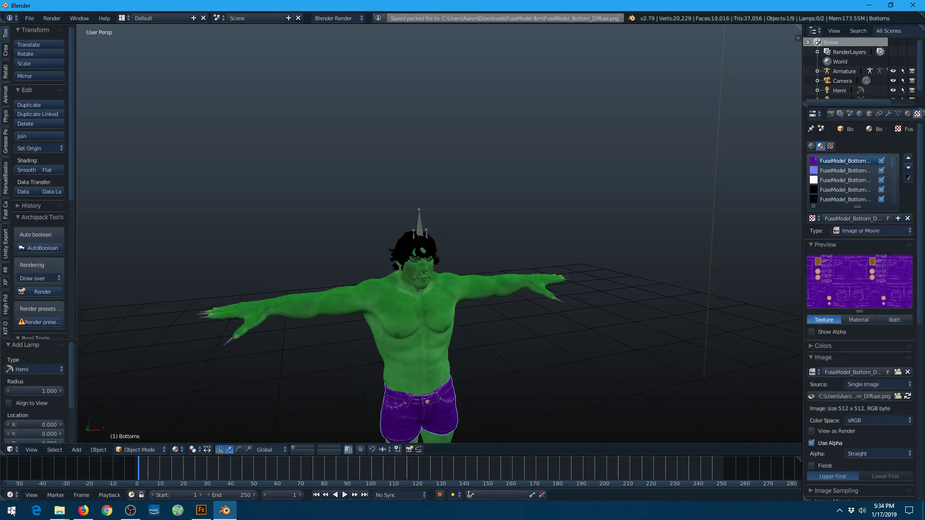
# In File Explorer, select all textures in the FuseModel folder, return to Downloads and select the FuseModel.fbm folder.
pyautogui.click(59, 511)
pyautogui.click(105, 466)
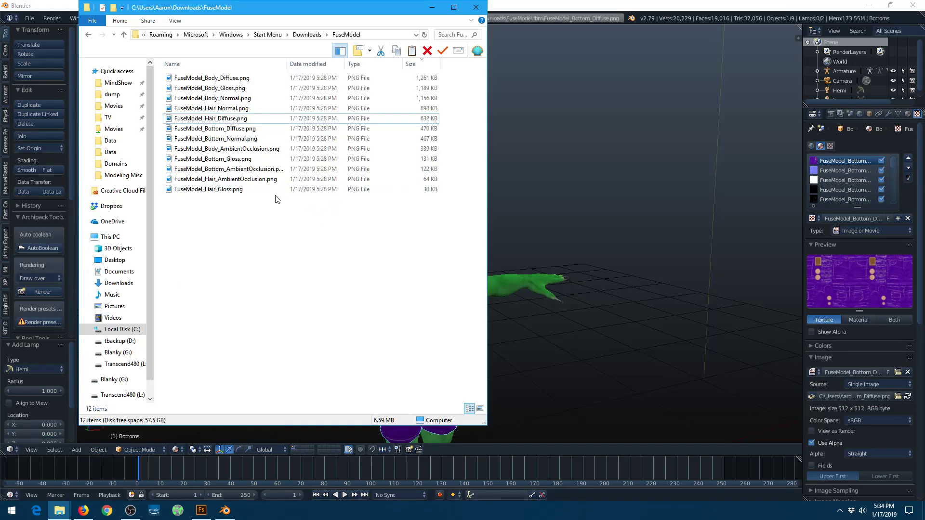
pyautogui.moveTo(291, 247); pyautogui.dragTo(168, 75)
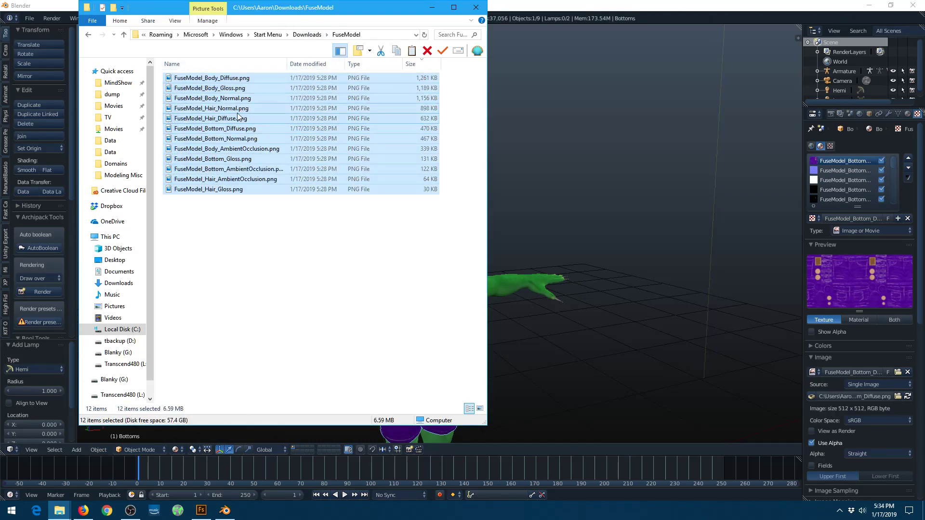
pyautogui.click(307, 35)
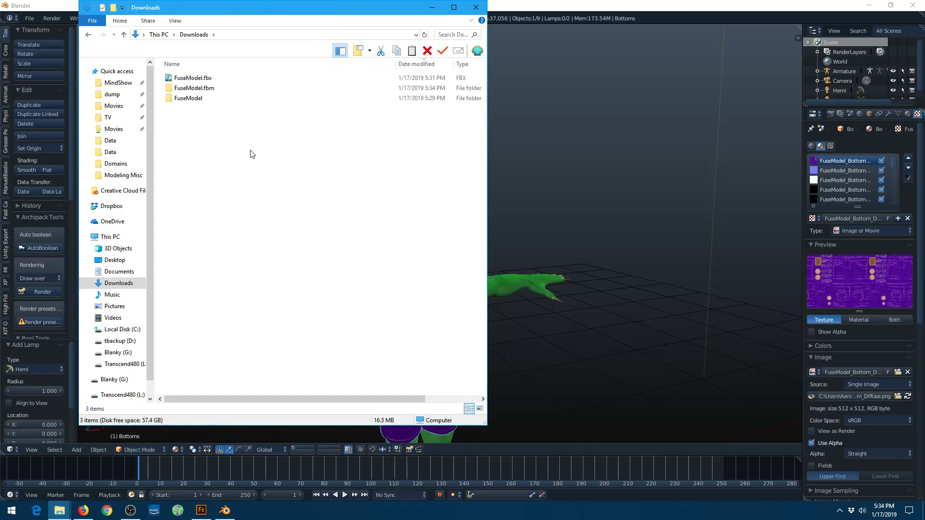
pyautogui.click(227, 88)
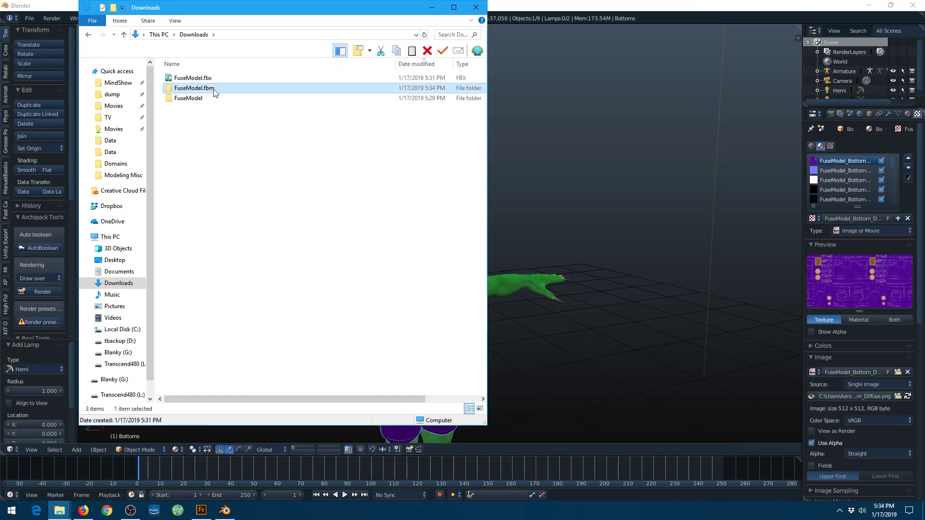
pyautogui.click(209, 78)
pyautogui.click(207, 89)
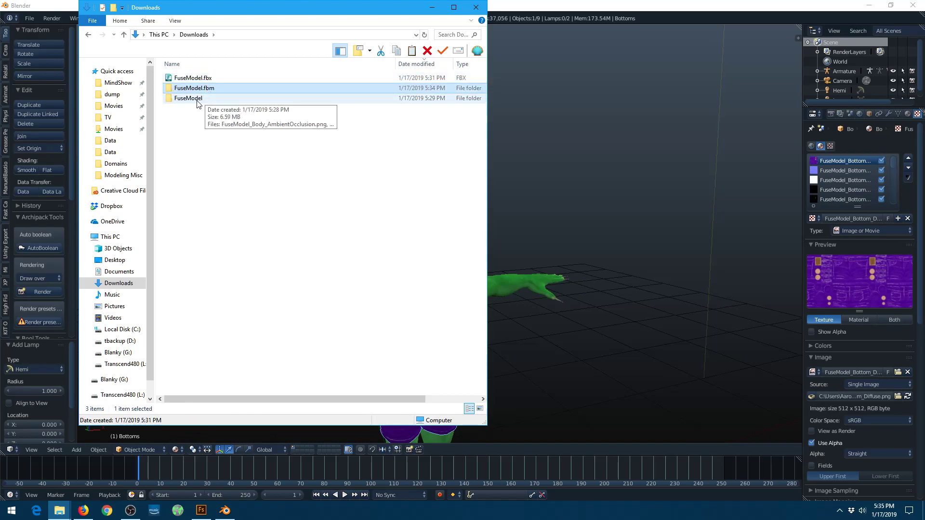
# Check the texture files in the FuseModel folder, and open the FuseModel.fbm folder and select all its textures for comparison.
pyautogui.doubleClick(195, 98)
pyautogui.moveTo(276, 216); pyautogui.dragTo(185, 78)
pyautogui.click(270, 241)
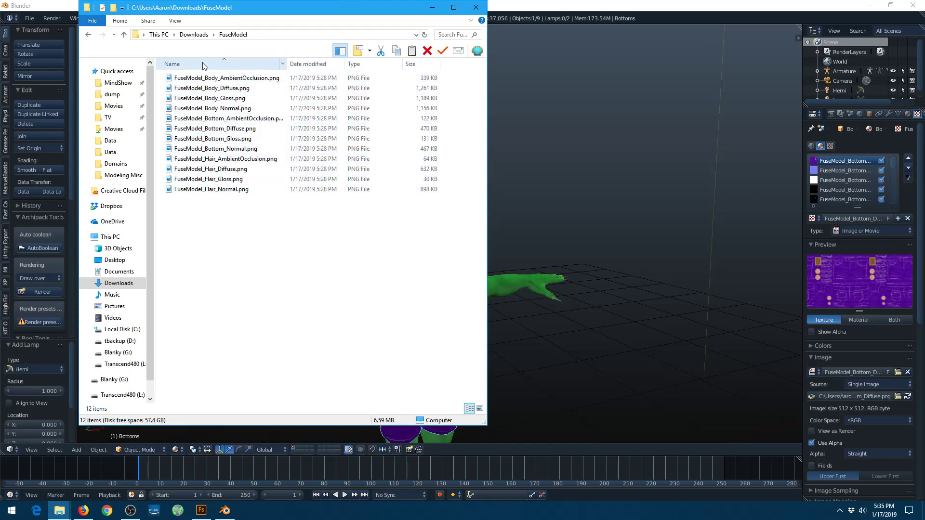
pyautogui.click(195, 35)
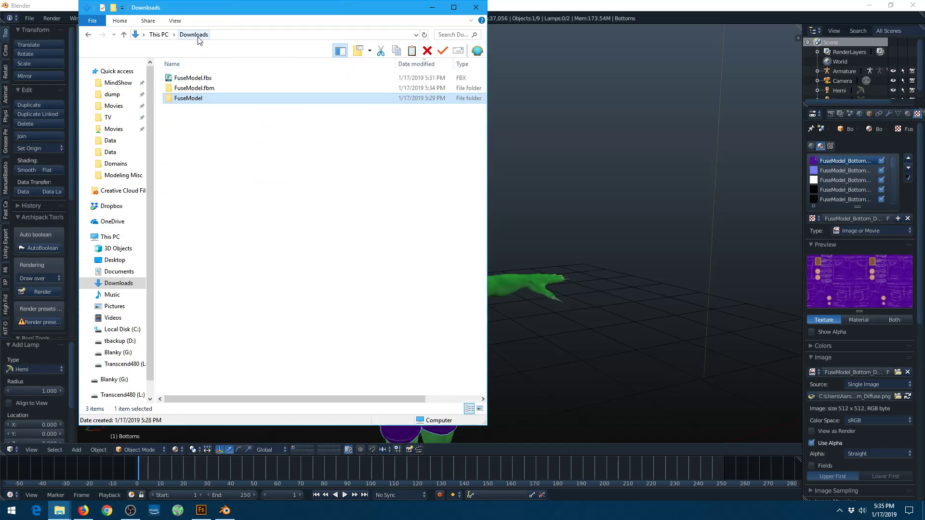
pyautogui.doubleClick(195, 88)
pyautogui.moveTo(315, 315); pyautogui.dragTo(138, 51)
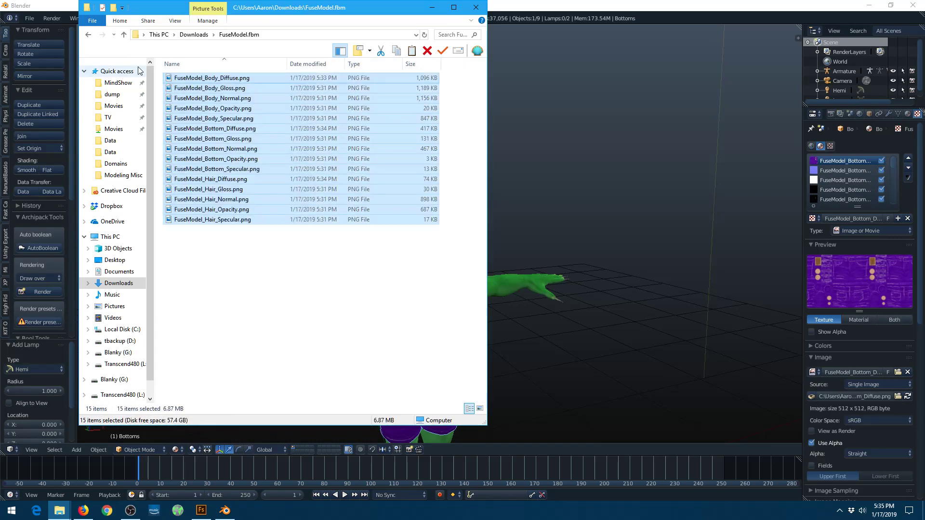
# Permanently delete all selected textures in the FuseModel.fbm folder and return to the Downloads folder.
pyautogui.hotkey('shift', 'Delete')
pyautogui.click(506, 268)
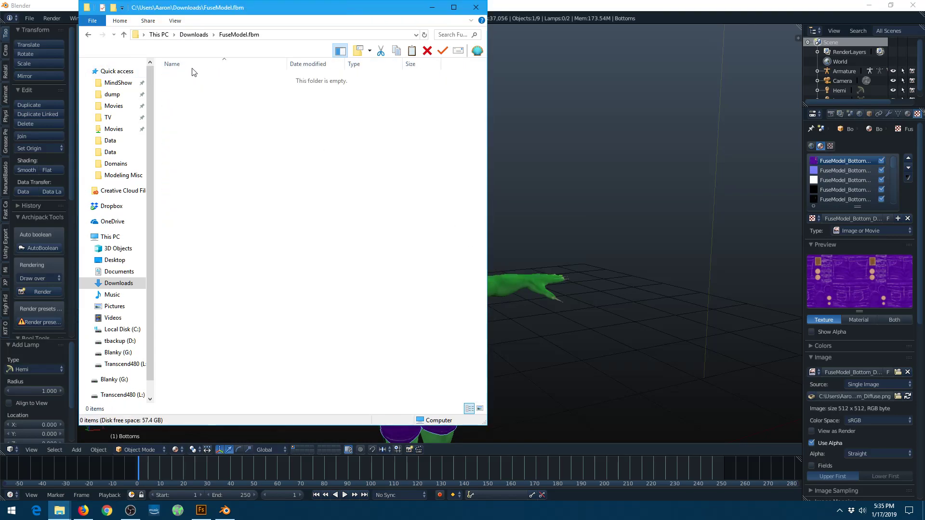
pyautogui.click(194, 34)
# Open the FuseModel folder and cut all of its texture files.
pyautogui.click(187, 99)
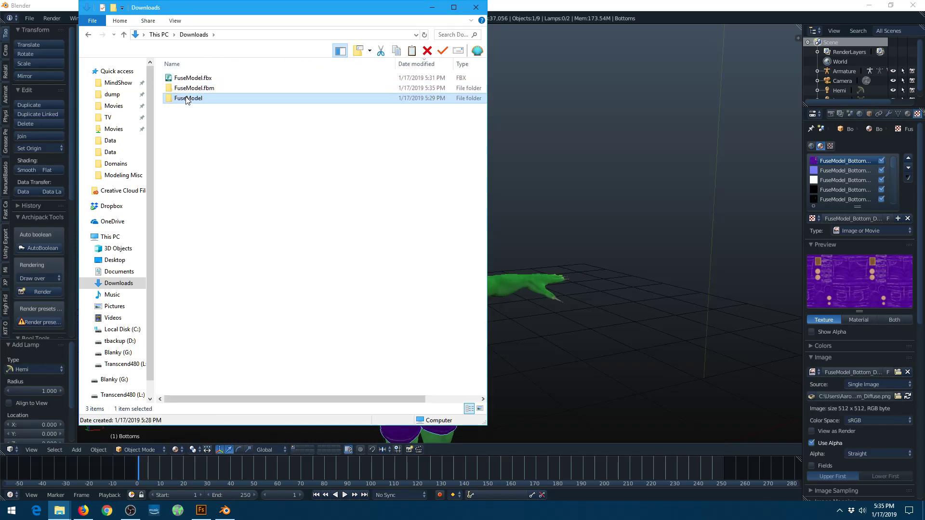
pyautogui.doubleClick(187, 98)
pyautogui.hotkey('ctrl', 'a')
pyautogui.rightClick(232, 119)
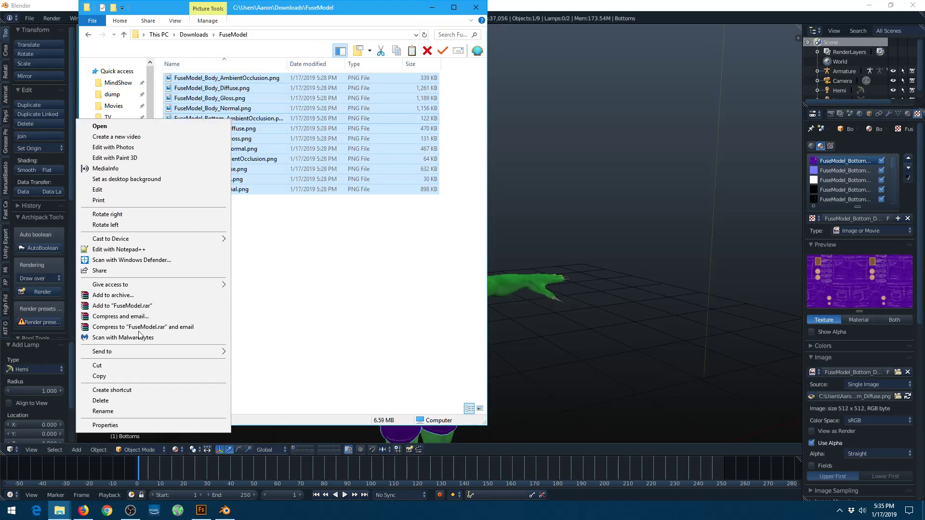
pyautogui.click(131, 366)
# Paste the cut textures into the FuseModel.fbm folder in Downloads and close File Explorer.
pyautogui.click(194, 34)
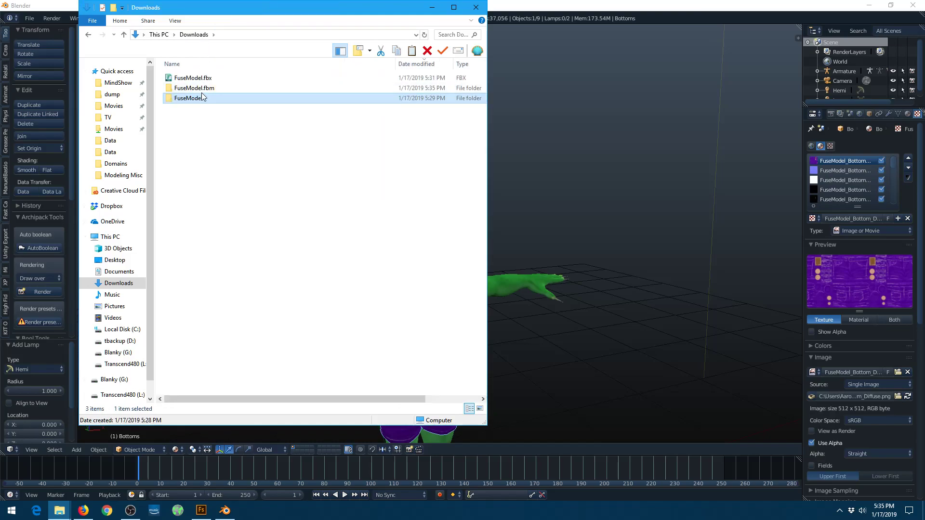
pyautogui.doubleClick(194, 87)
pyautogui.rightClick(239, 147)
pyautogui.click(175, 248)
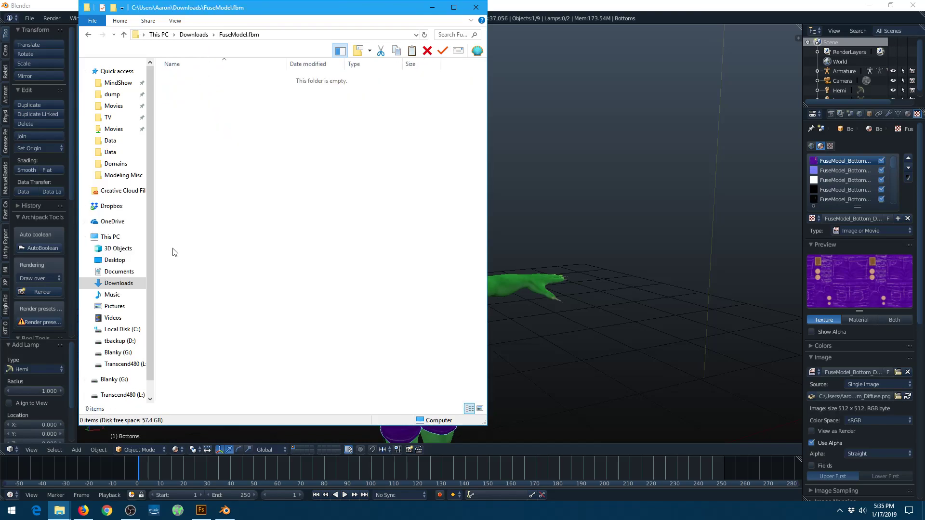
pyautogui.click(476, 9)
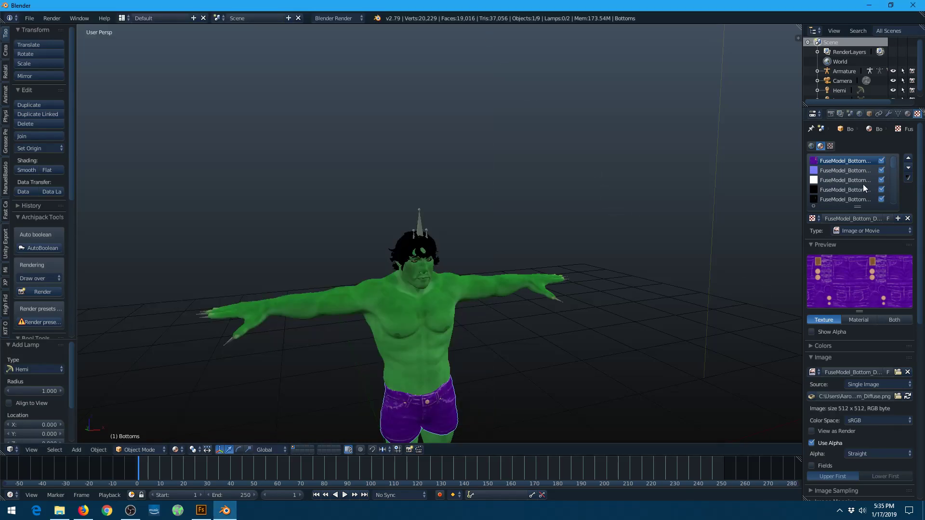
# Select the Body mesh in Blender and reload its diffuse texture image, viewing its preview with alpha and without.
pyautogui.rightClick(424, 333)
pyautogui.click(812, 332)
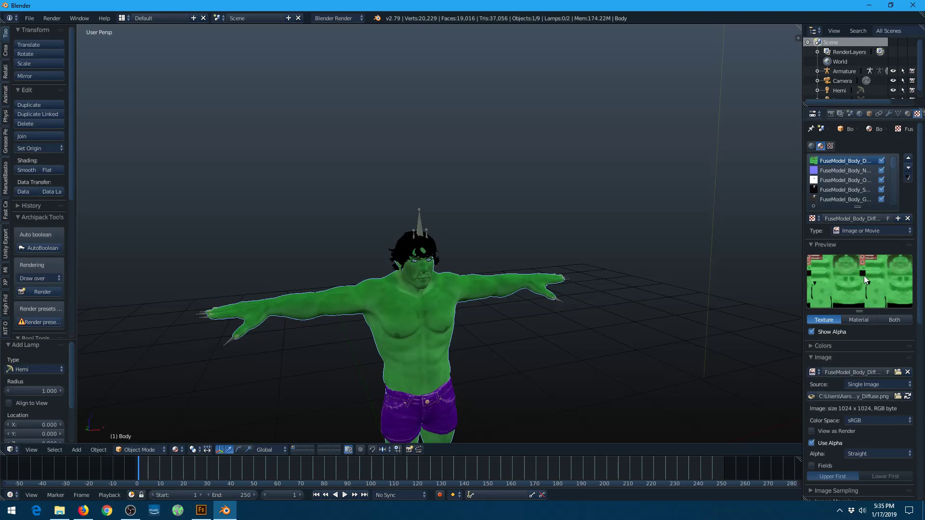
pyautogui.click(909, 397)
pyautogui.click(813, 332)
pyautogui.scroll(5, 643, 241)
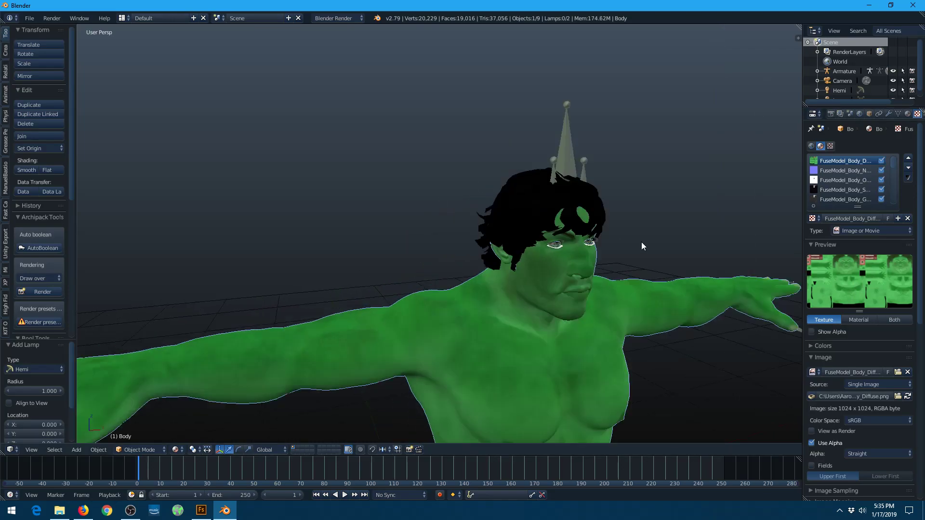
pyautogui.scroll(5, 637, 248)
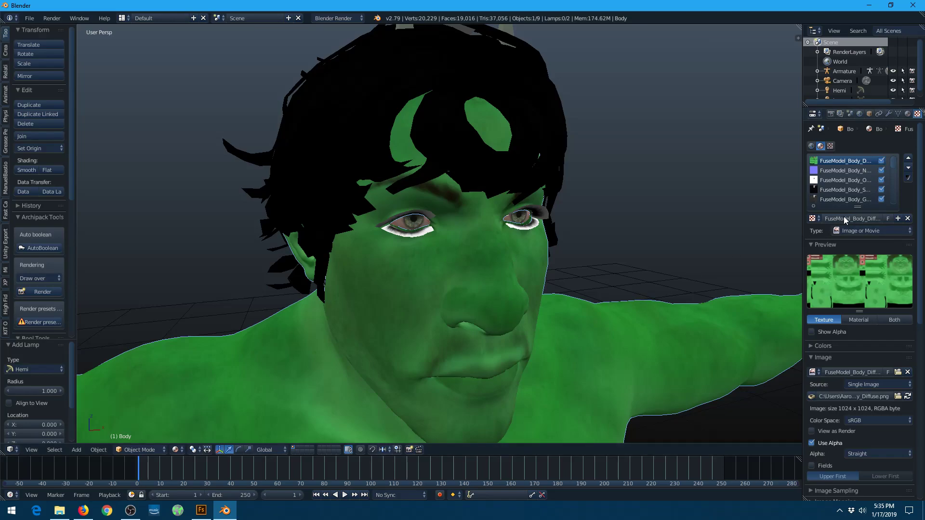
# Unlink the opacity and specular textures from the Body mesh's material.
pyautogui.click(857, 182)
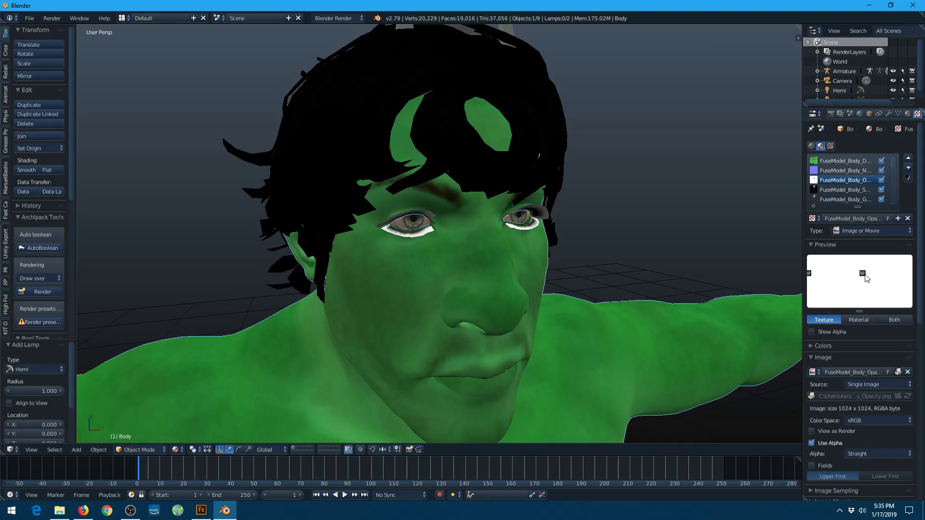
pyautogui.click(908, 219)
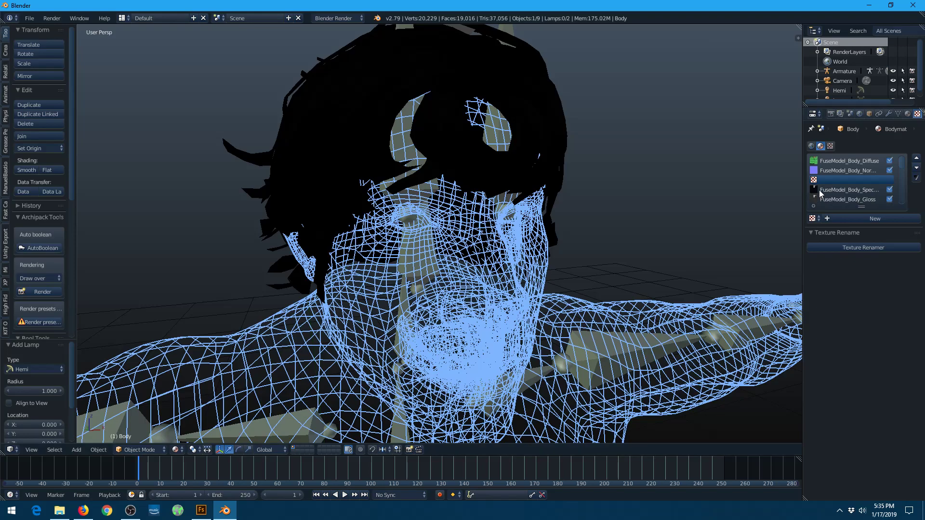
pyautogui.click(863, 189)
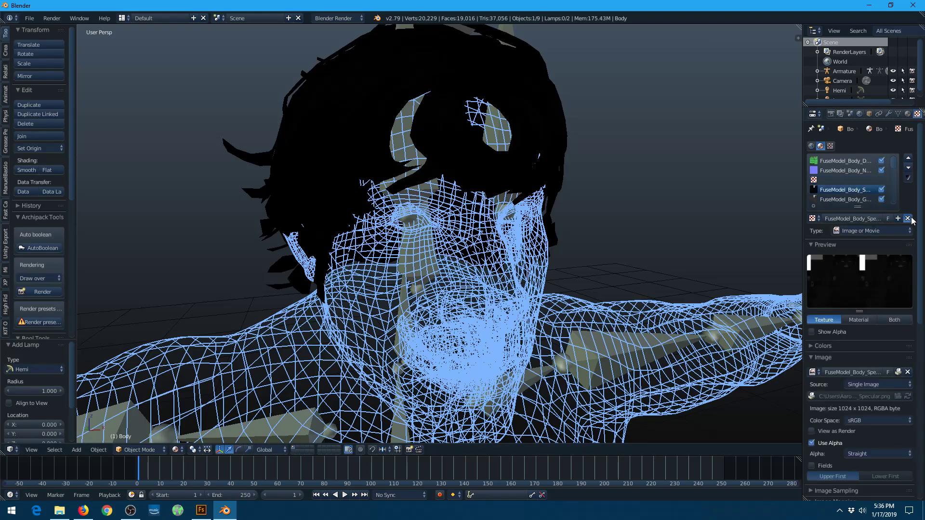
pyautogui.click(909, 219)
# Reorder the Body material's texture slots so that Normal is first, Gloss second and Diffuse third.
pyautogui.click(861, 199)
pyautogui.click(909, 158)
pyautogui.click(910, 159)
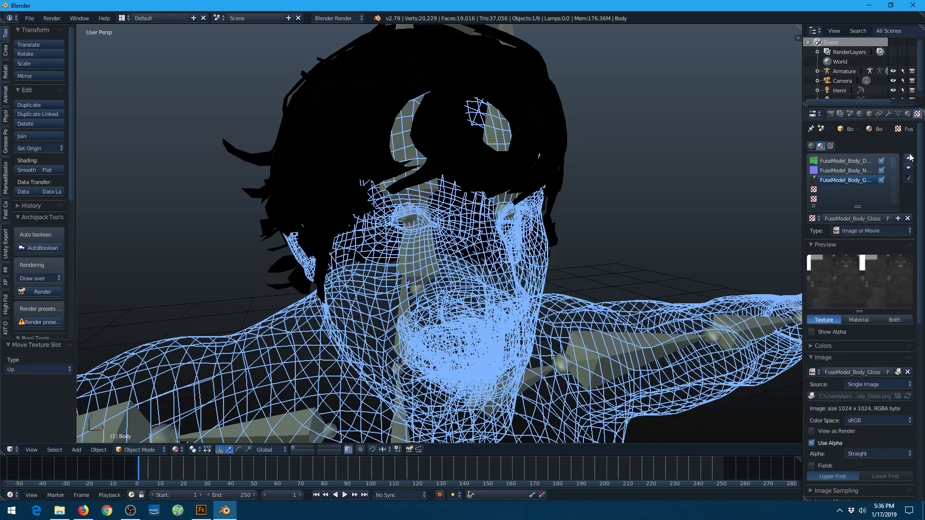
pyautogui.click(854, 170)
pyautogui.click(852, 161)
pyautogui.click(909, 169)
pyautogui.click(909, 168)
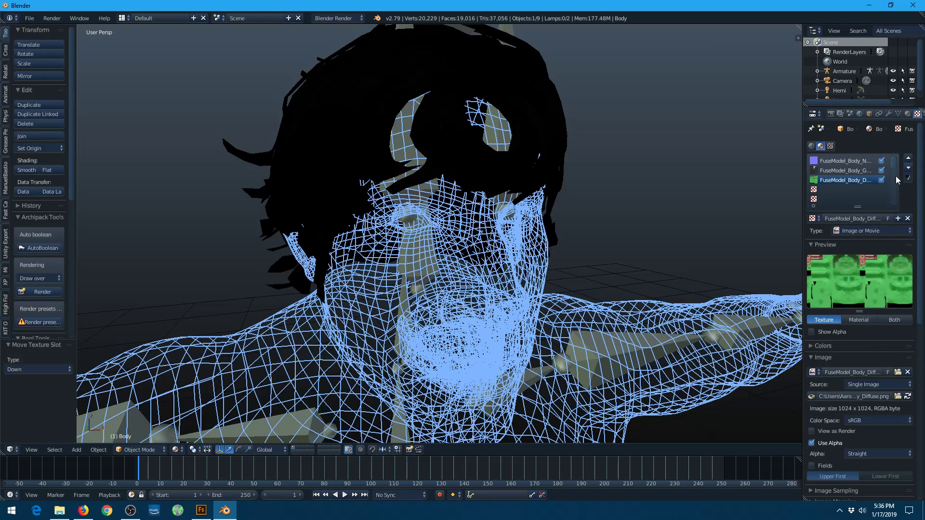
# Enable the Alpha influence for the Body's diffuse texture and set its blend mode to Mix.
pyautogui.scroll(-10, 871, 303)
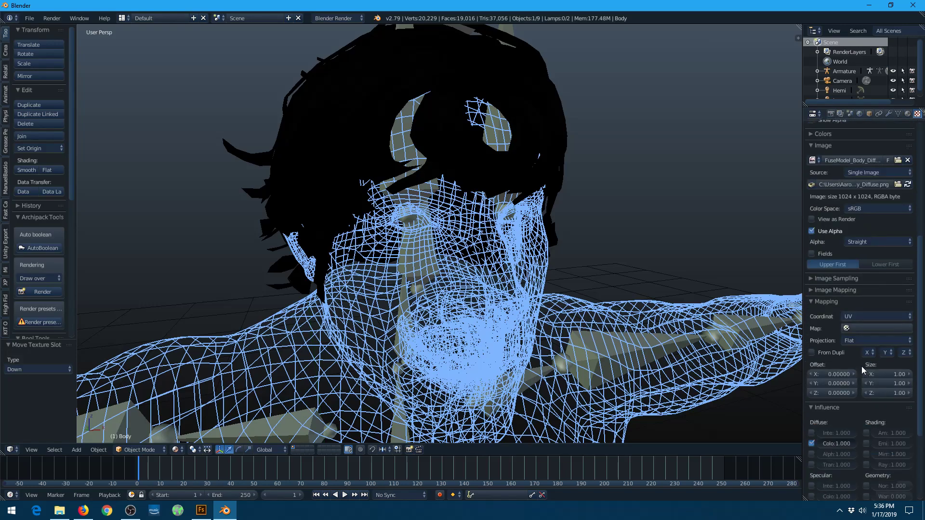
pyautogui.click(811, 378)
pyautogui.scroll(-2, 829, 394)
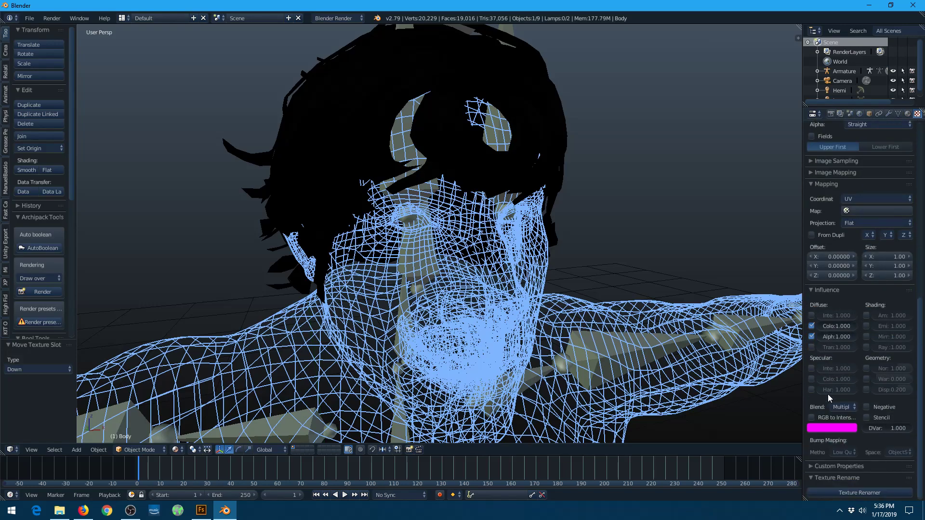
pyautogui.click(835, 408)
pyautogui.click(846, 398)
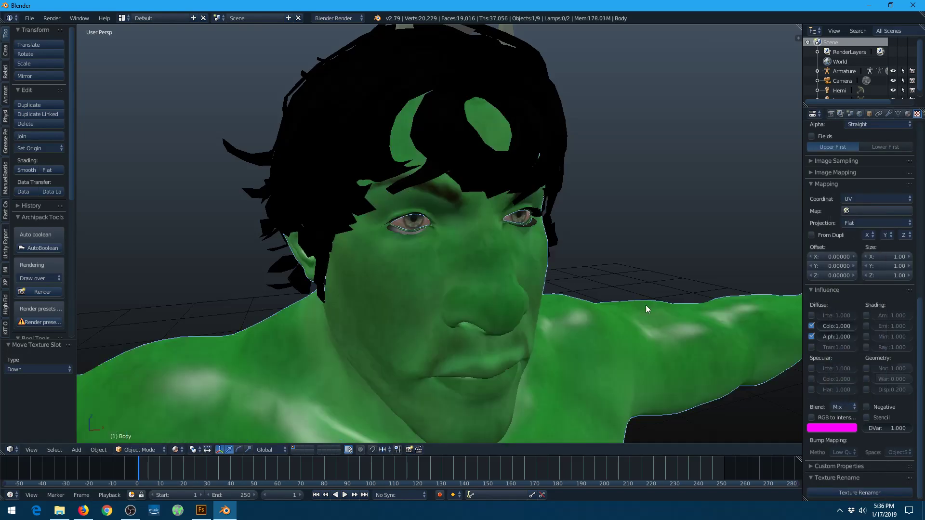
# Run the High Fidelity add-on's Remove All Metallic material tool and inspect the Body's shine from the front.
pyautogui.scroll(-4, 600, 284)
pyautogui.scroll(-3, 600, 284)
pyautogui.moveTo(645, 354); pyautogui.dragTo(578, 294, button='middle')
pyautogui.scroll(3, 512, 259)
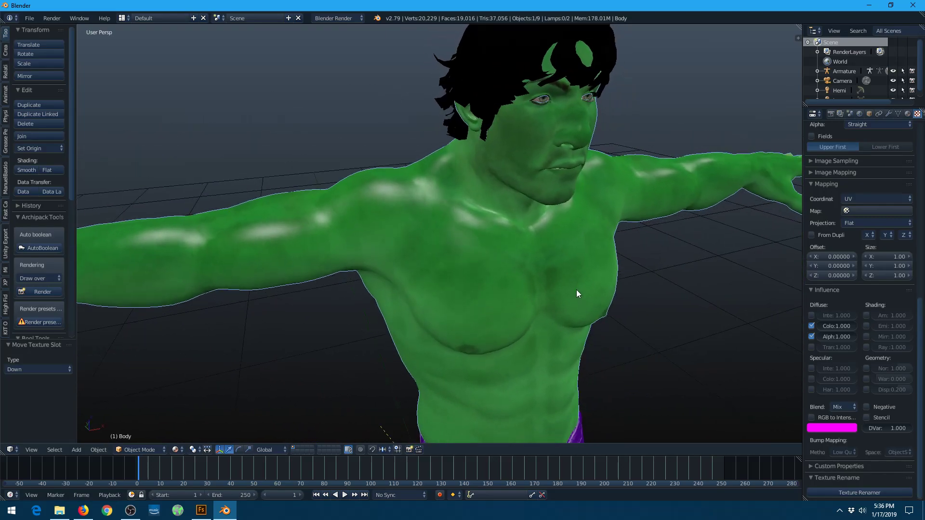
pyautogui.click(6, 304)
pyautogui.click(47, 235)
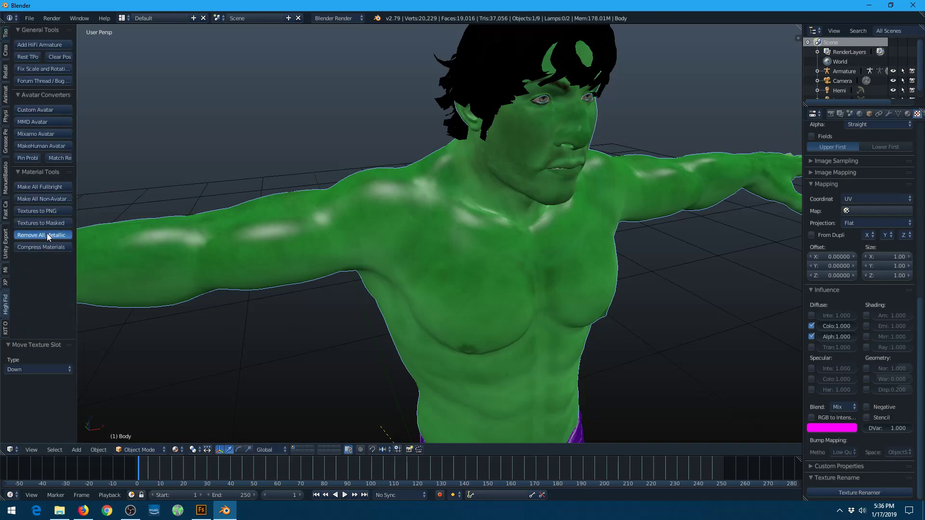
pyautogui.moveTo(419, 228); pyautogui.dragTo(366, 225, button='middle')
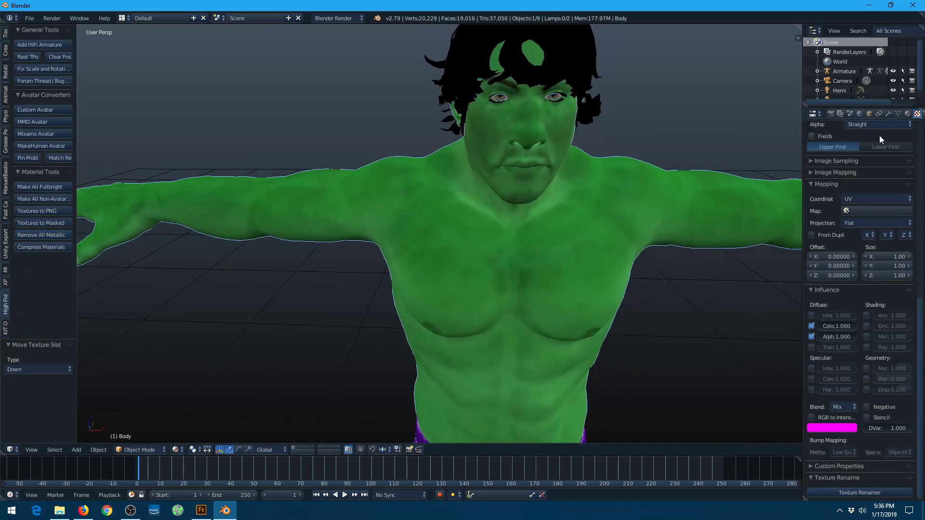
# Set the Body material's specular colour to black, with R, G and B at 0.
pyautogui.click(908, 113)
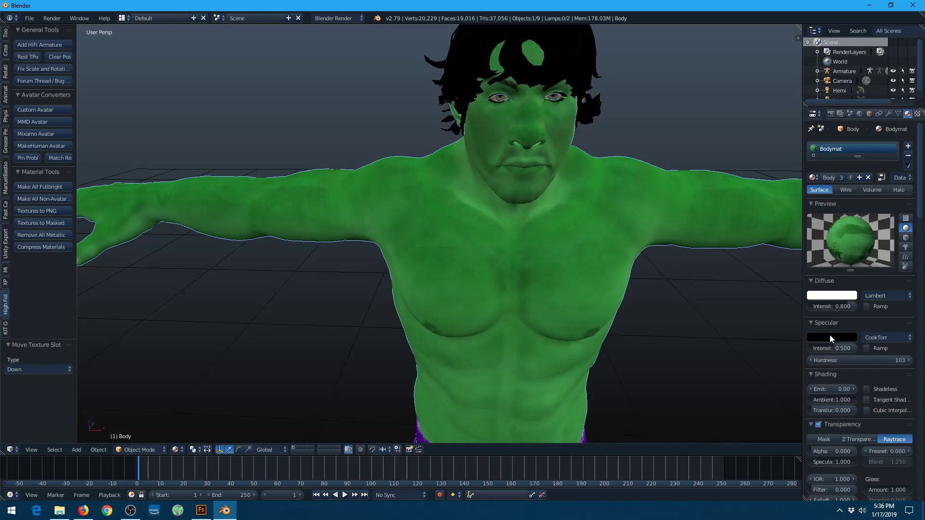
pyautogui.click(829, 337)
pyautogui.moveTo(850, 277)
pyautogui.mouseDown()
pyautogui.moveTo(850, 210)
pyautogui.moveTo(850, 278)
pyautogui.mouseUp()
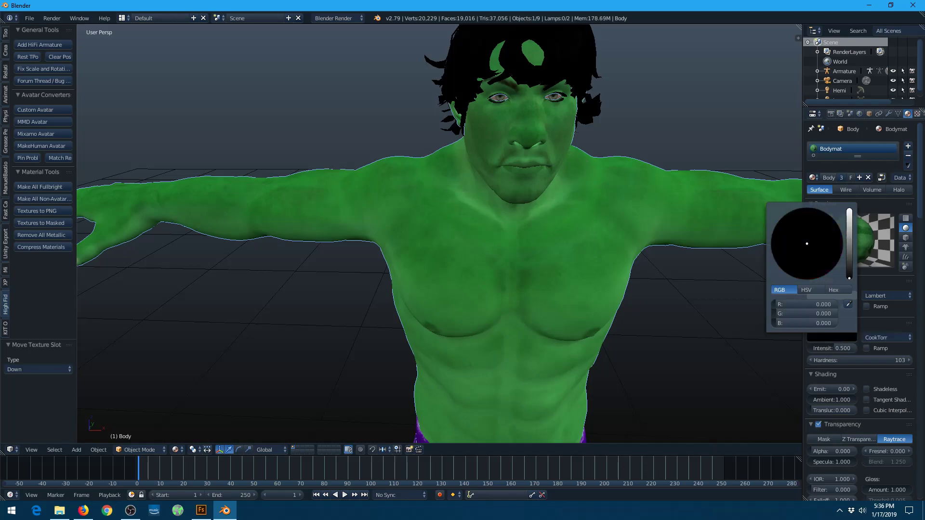
pyautogui.moveTo(745, 319); pyautogui.dragTo(608, 325, button='middle')
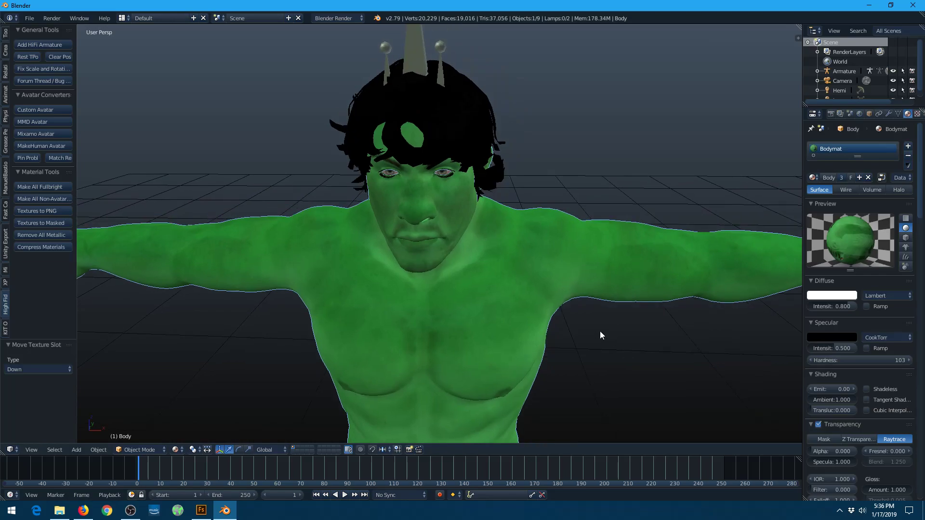
# Select the Hair mesh, enable the Alpha influence for its diffuse texture and set the blend mode to Mix.
pyautogui.scroll(6, 471, 187)
pyautogui.moveTo(513, 203); pyautogui.dragTo(490, 222, button='middle')
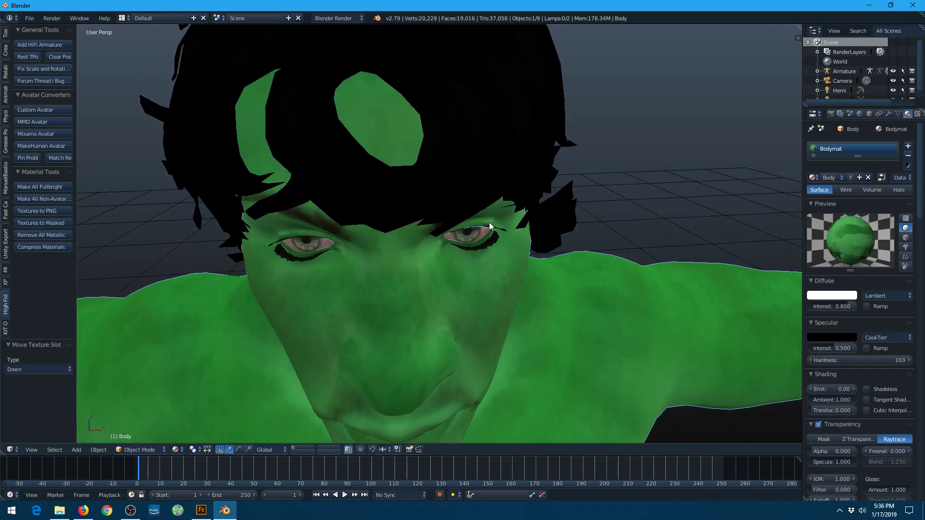
pyautogui.moveTo(480, 255); pyautogui.dragTo(440, 216, button='middle')
pyautogui.moveTo(380, 183); pyautogui.dragTo(438, 94, button='middle')
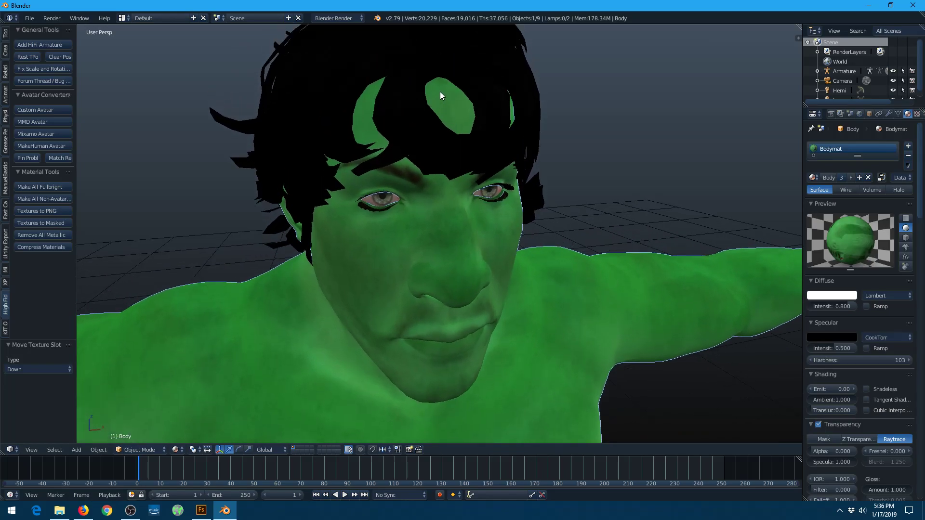
pyautogui.rightClick(449, 65)
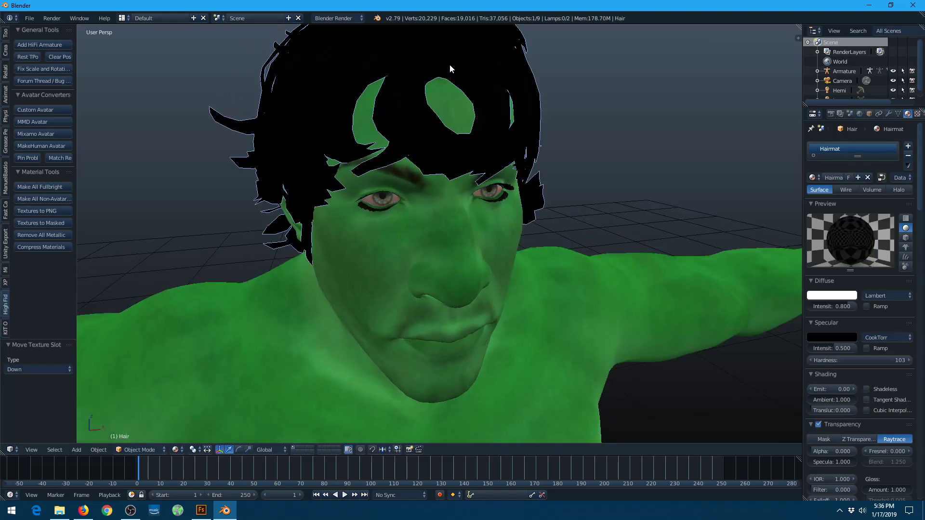
pyautogui.rightClick(464, 260)
pyautogui.rightClick(501, 55)
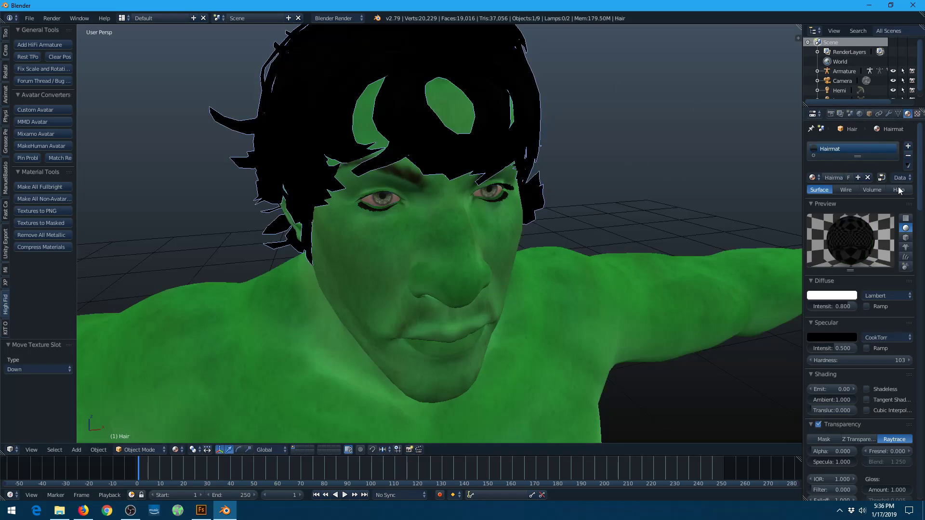
pyautogui.click(917, 113)
pyautogui.click(812, 336)
pyautogui.click(850, 405)
pyautogui.click(848, 394)
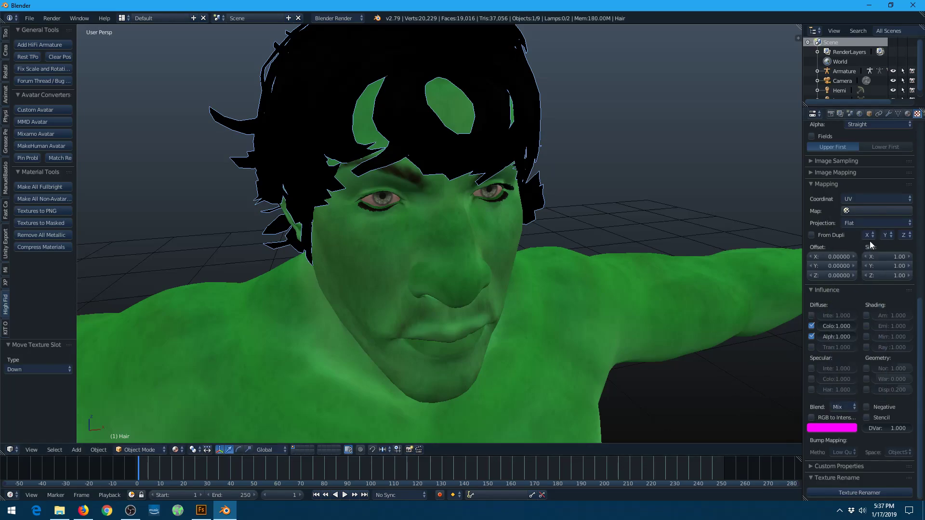
# Unlink the opacity and specular textures from the Hair mesh's material.
pyautogui.scroll(10, 871, 248)
pyautogui.scroll(4, 815, 231)
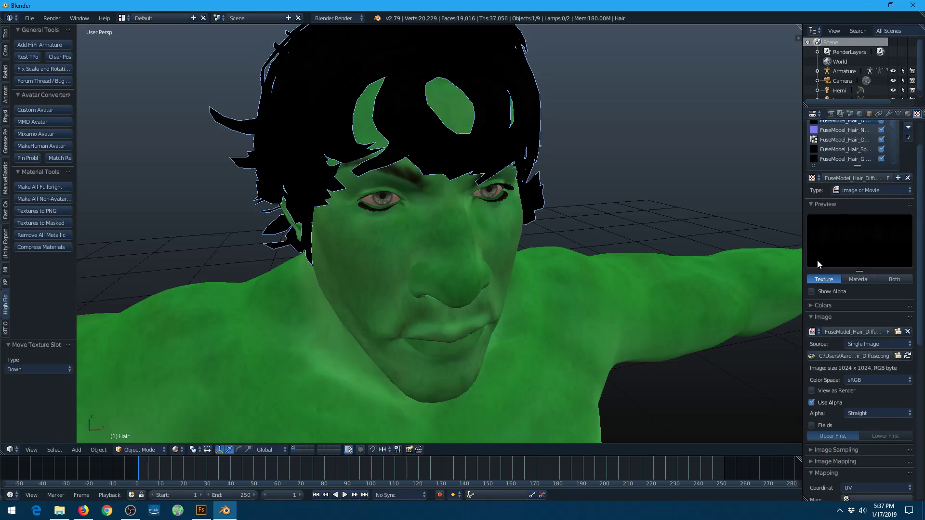
pyautogui.scroll(2, 829, 242)
pyautogui.click(860, 180)
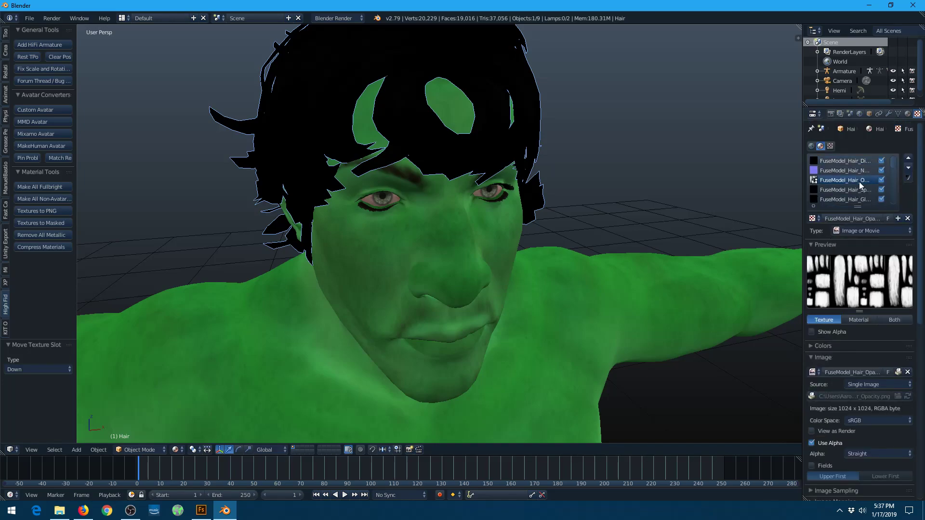
pyautogui.click(908, 218)
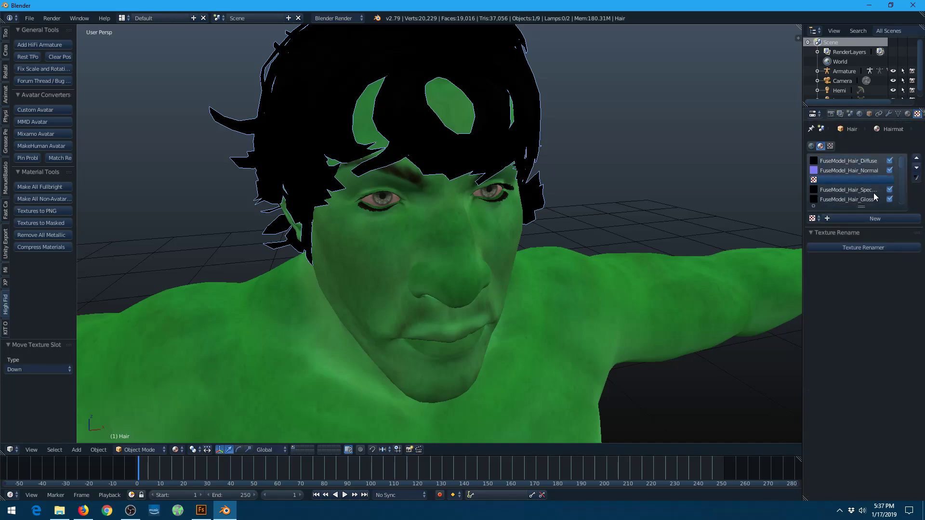
pyautogui.click(870, 189)
pyautogui.click(908, 218)
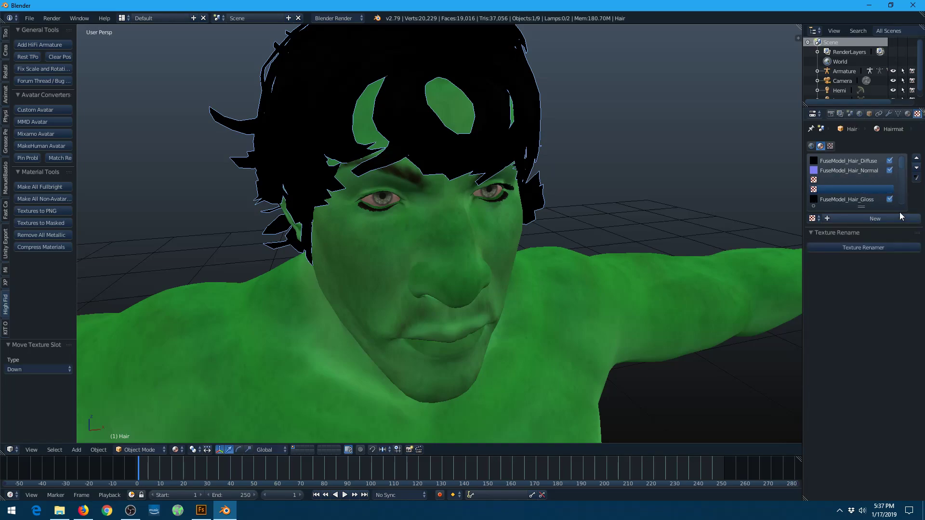
# Move the Hair material's gloss texture up two slots, directly below the normal texture.
pyautogui.click(865, 200)
pyautogui.click(909, 158)
pyautogui.click(908, 158)
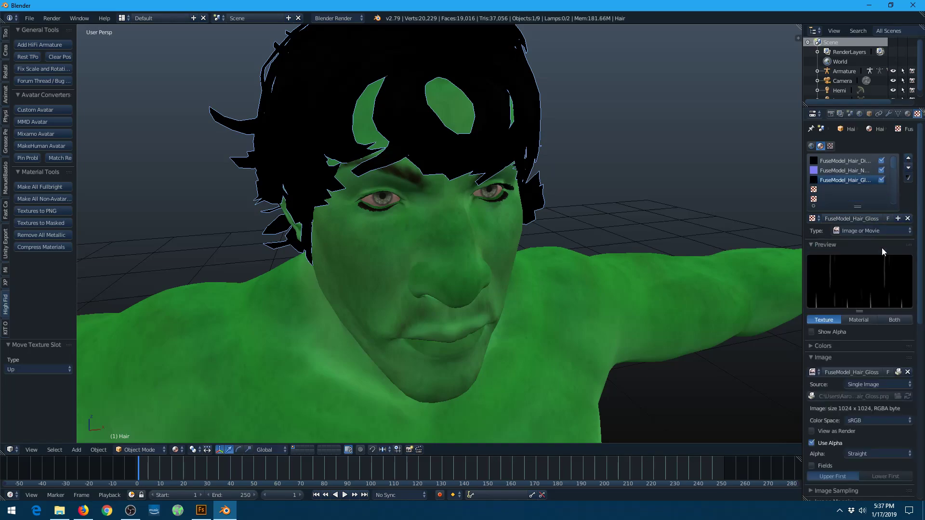
# Unpack the Hair's gloss texture image to the FuseModel.fbm folder and reload the image.
pyautogui.click(898, 372)
pyautogui.click(898, 373)
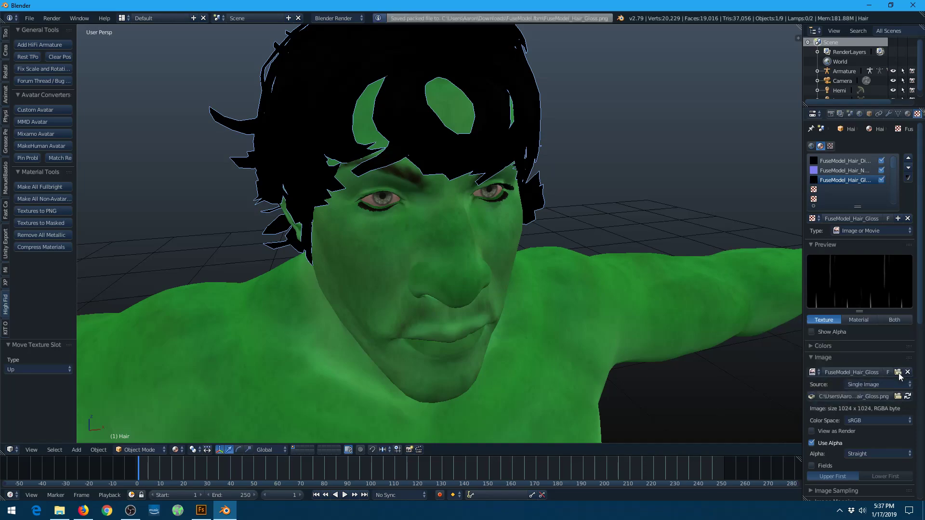
pyautogui.click(908, 397)
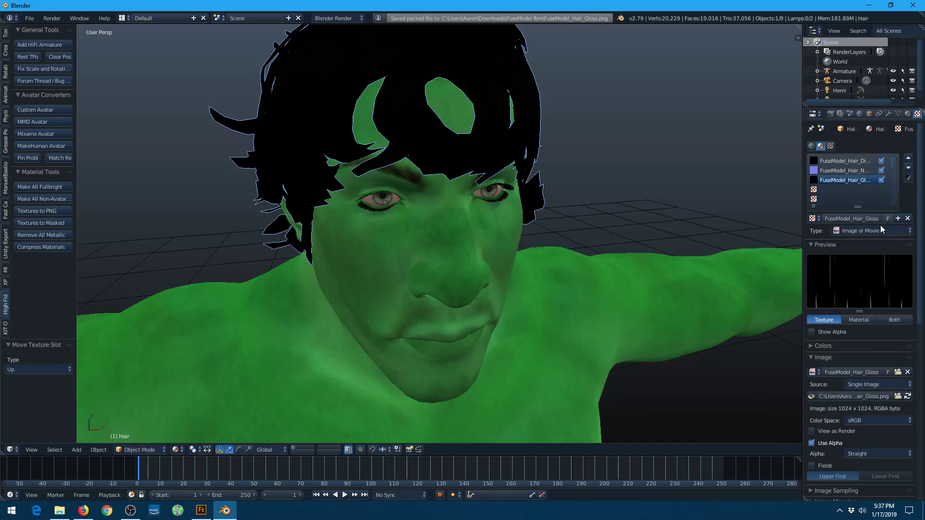
# Enable Show Alpha for the Hair material's gloss and diffuse textures and reload the diffuse image.
pyautogui.click(811, 332)
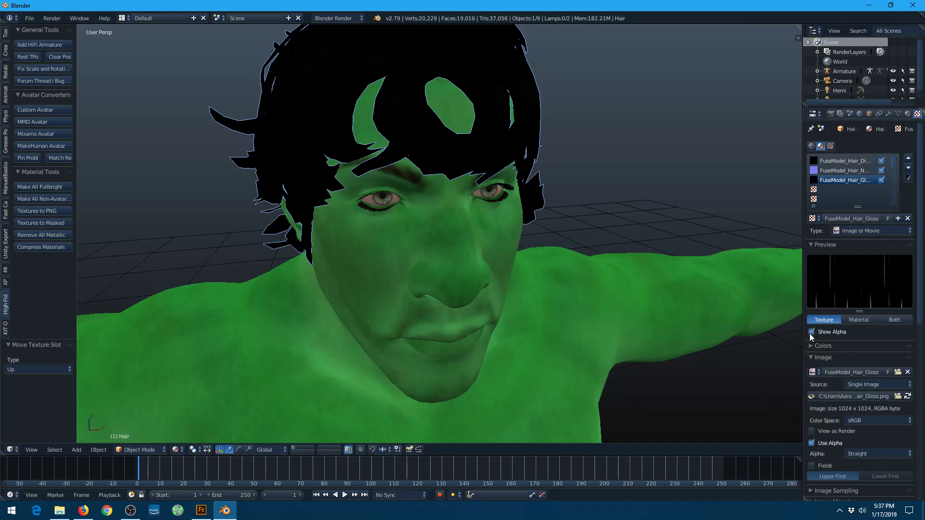
pyautogui.click(860, 162)
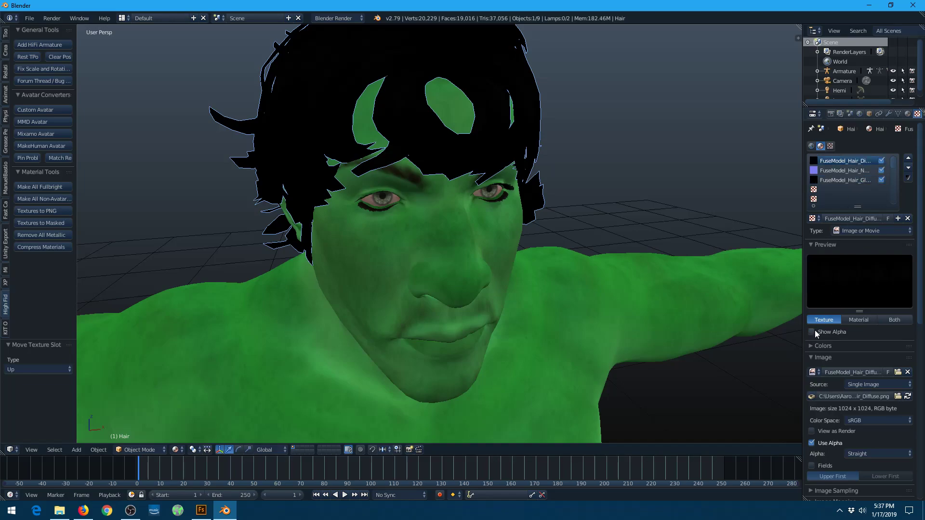
pyautogui.click(908, 397)
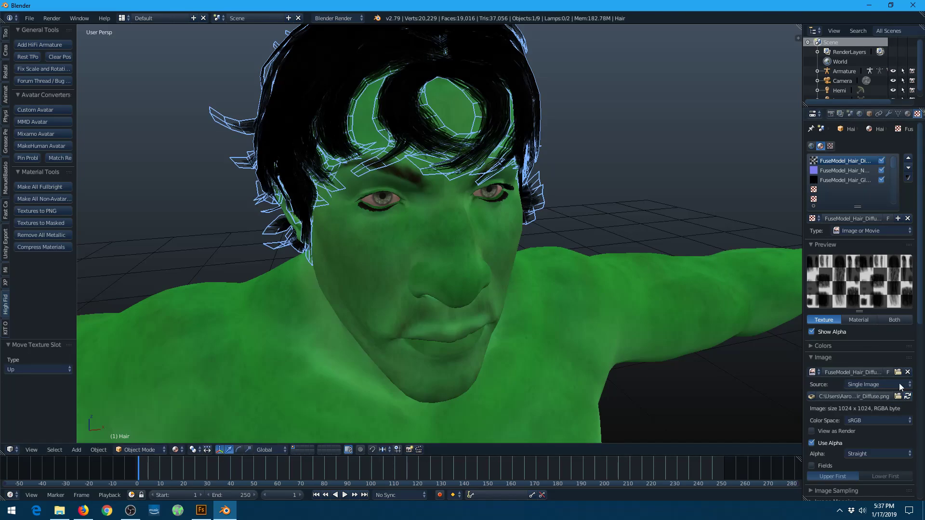
# Examine the whole character from the front to check the hair's transparency and the body and shorts textures.
pyautogui.moveTo(651, 192)
pyautogui.mouseDown(button='middle')
pyautogui.moveTo(544, 212)
pyautogui.moveTo(641, 196)
pyautogui.mouseUp(button='middle')
pyautogui.scroll(-4, 628, 237)
pyautogui.moveTo(702, 264); pyautogui.dragTo(649, 240, button='middle')
pyautogui.scroll(-3, 655, 269)
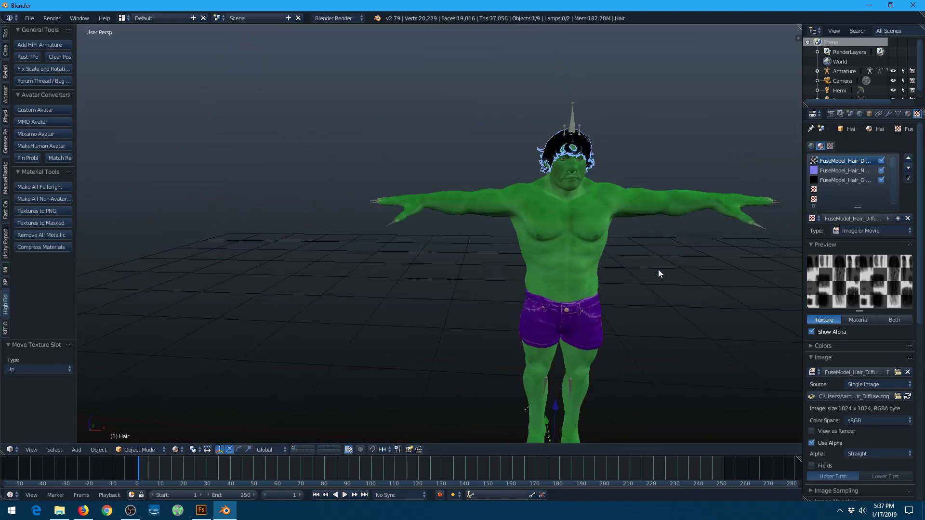
pyautogui.scroll(3, 668, 285)
pyautogui.moveTo(667, 285); pyautogui.dragTo(647, 227, button='middle')
pyautogui.scroll(-4, 647, 227)
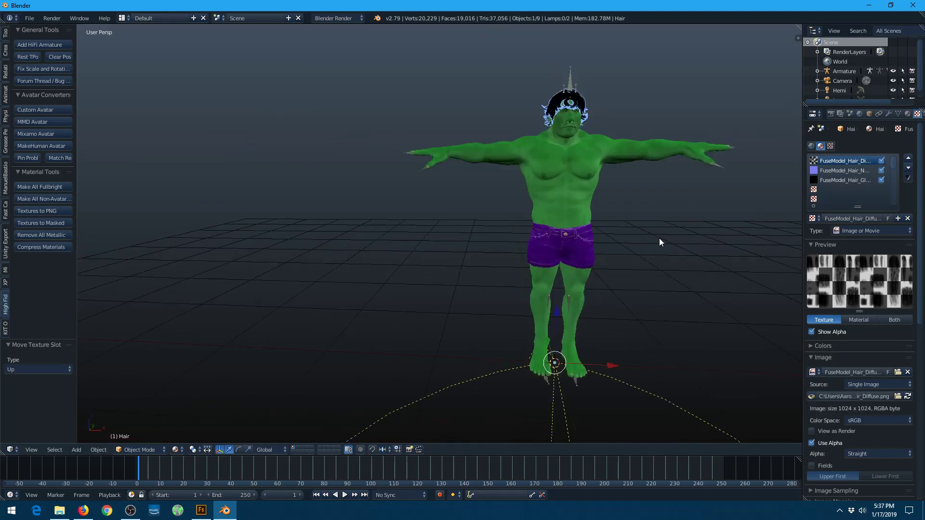
pyautogui.scroll(3, 655, 239)
pyautogui.scroll(-3, 633, 255)
pyautogui.moveTo(640, 258); pyautogui.dragTo(627, 279, button='middle')
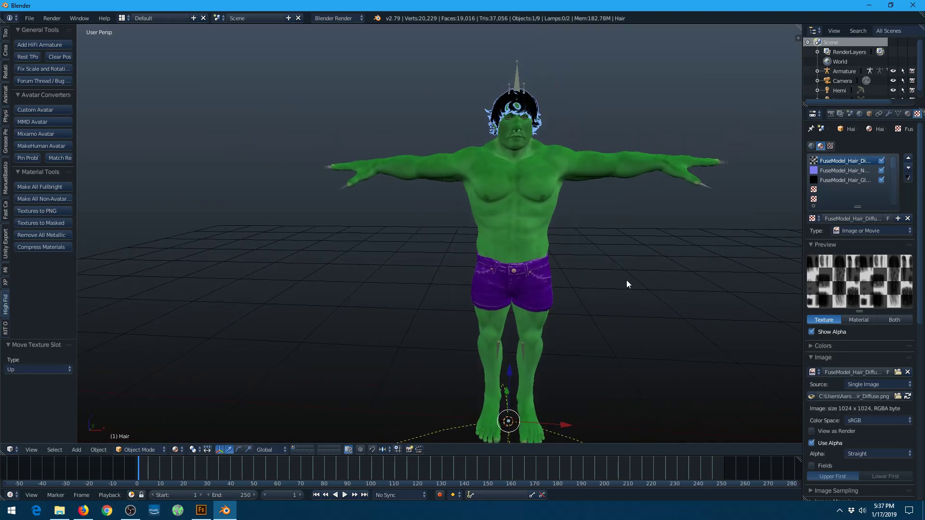
# Expand the armature's hierarchy and review the textures of the Eyelashes, Bottoms, Body, default1 and Hair meshes one by one.
pyautogui.click(817, 71)
pyautogui.scroll(-3, 851, 73)
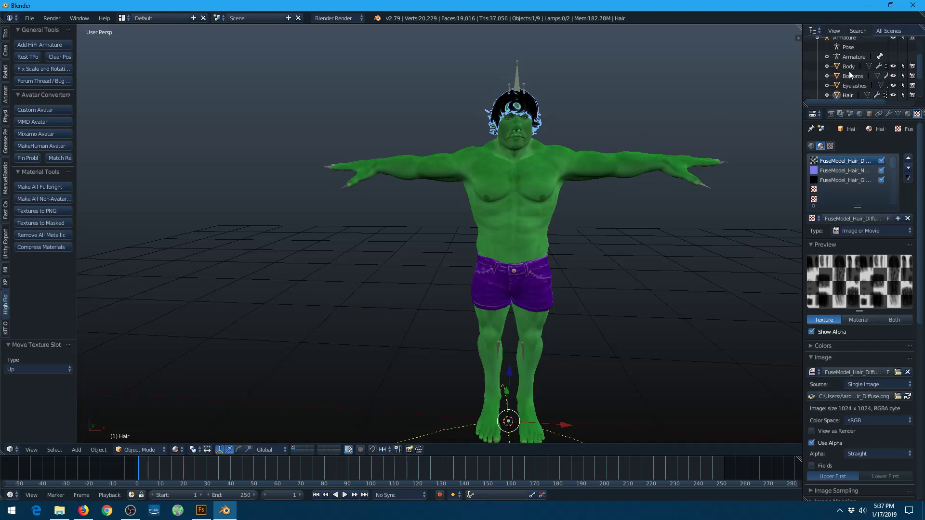
pyautogui.click(854, 77)
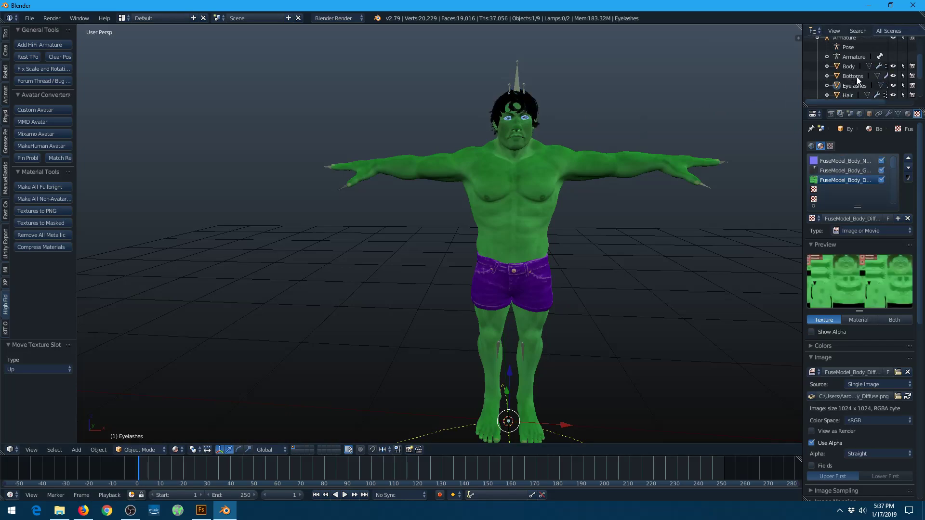
pyautogui.scroll(2, 856, 80)
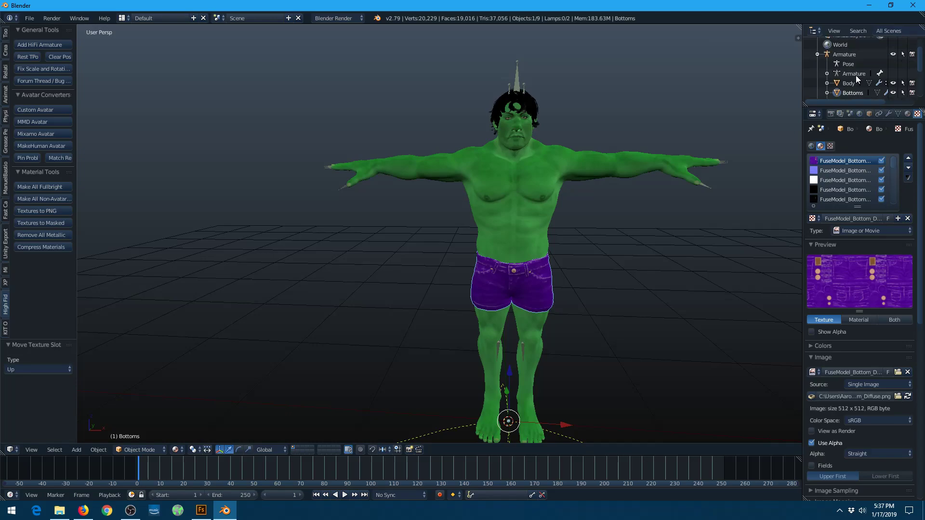
pyautogui.click(851, 84)
pyautogui.scroll(3, 511, 141)
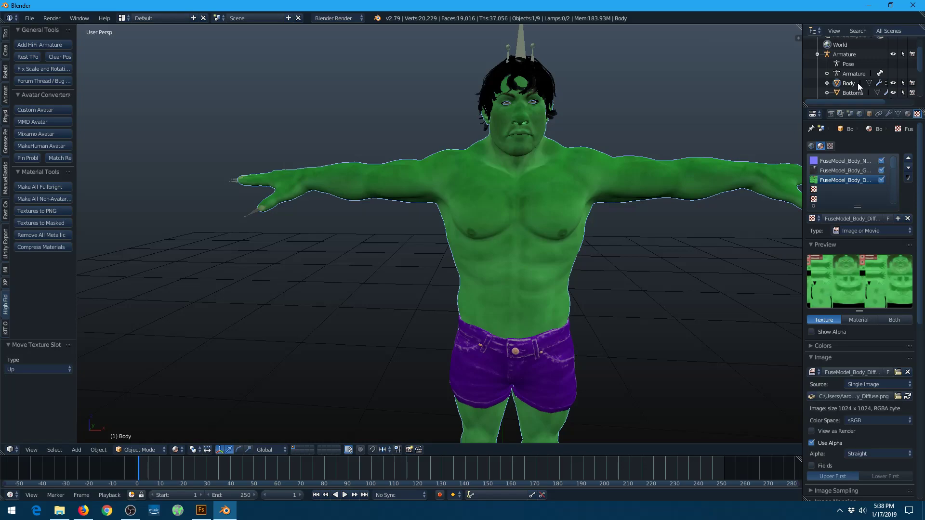
pyautogui.scroll(-3, 856, 80)
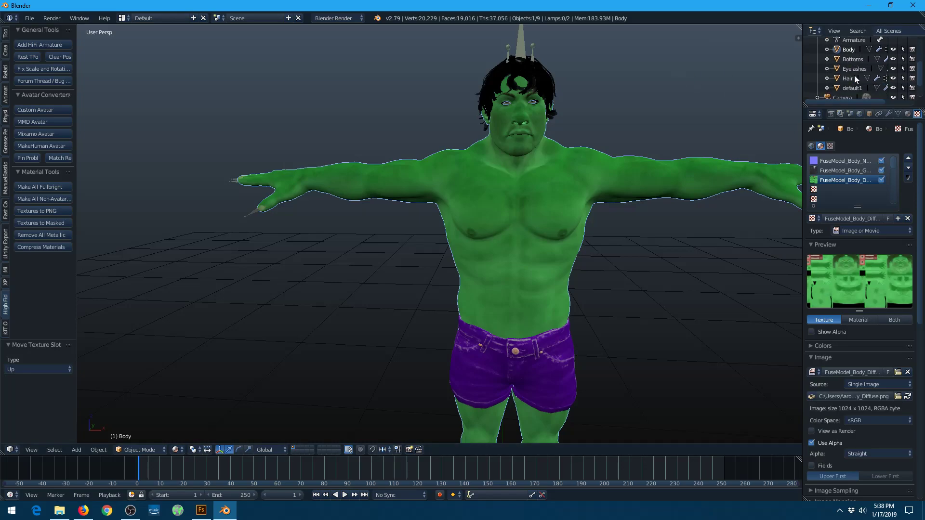
pyautogui.click(851, 89)
pyautogui.press('KP_Decimal')
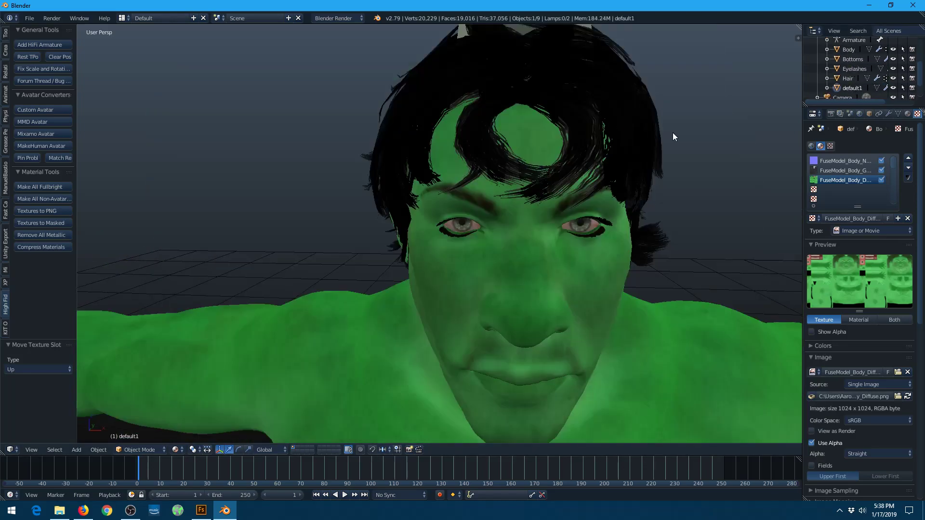
pyautogui.moveTo(673, 132); pyautogui.dragTo(704, 150, button='middle')
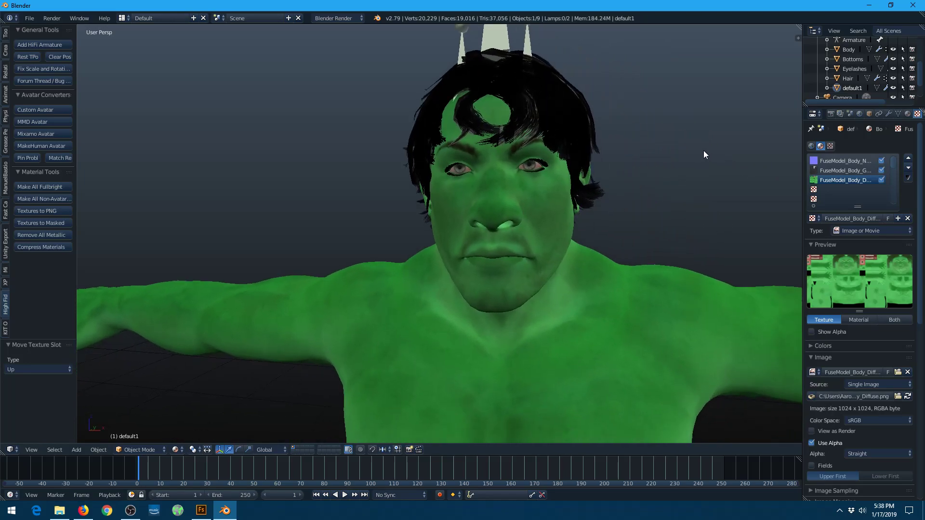
pyautogui.click(848, 79)
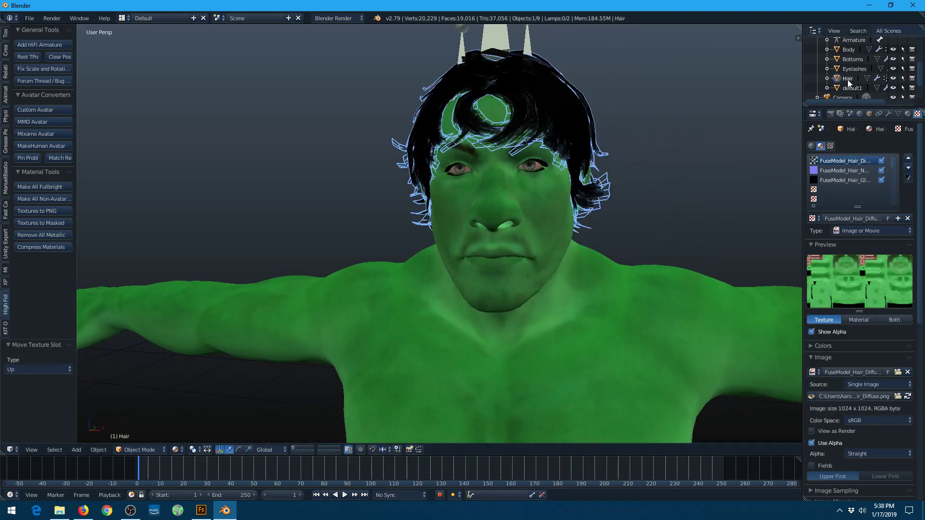
pyautogui.click(850, 70)
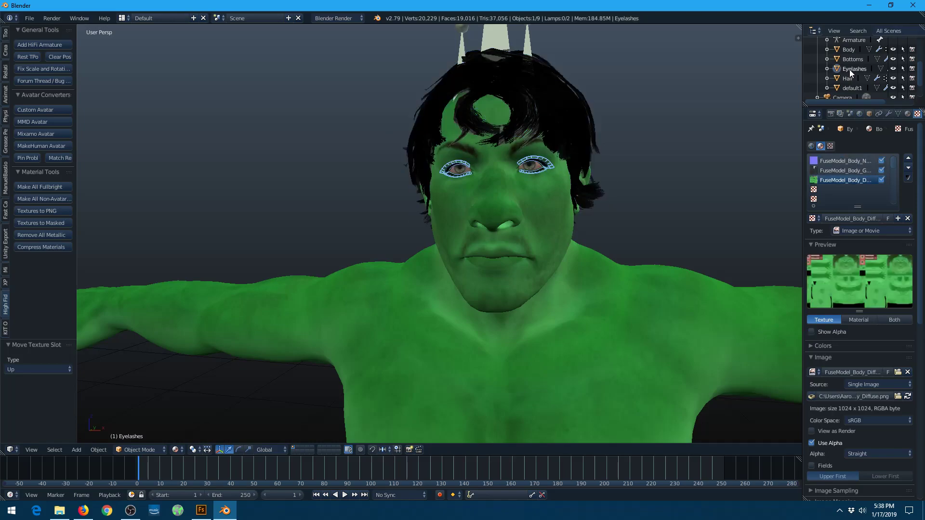
# Unlink the specular and opacity textures from the Bottoms mesh's material, widening the properties area to read the full texture names.
pyautogui.click(851, 58)
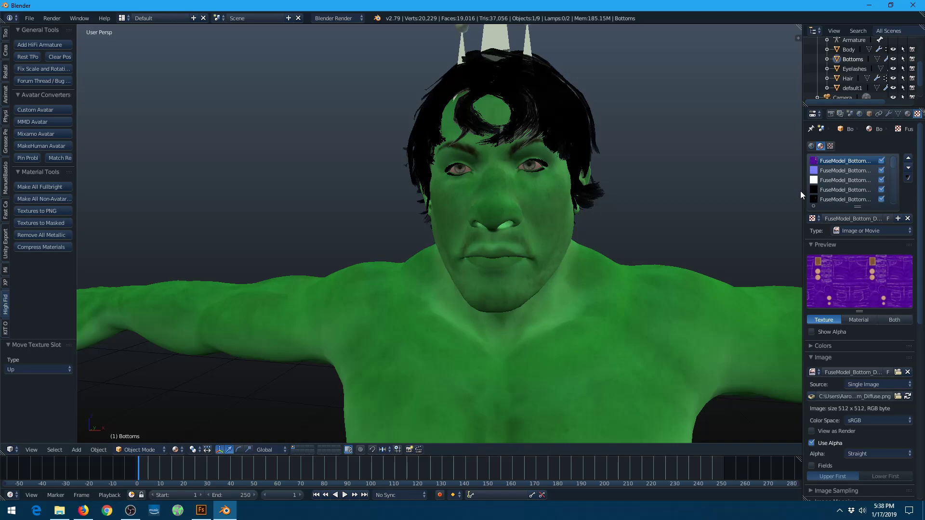
pyautogui.moveTo(803, 192); pyautogui.dragTo(745, 199)
pyautogui.click(849, 190)
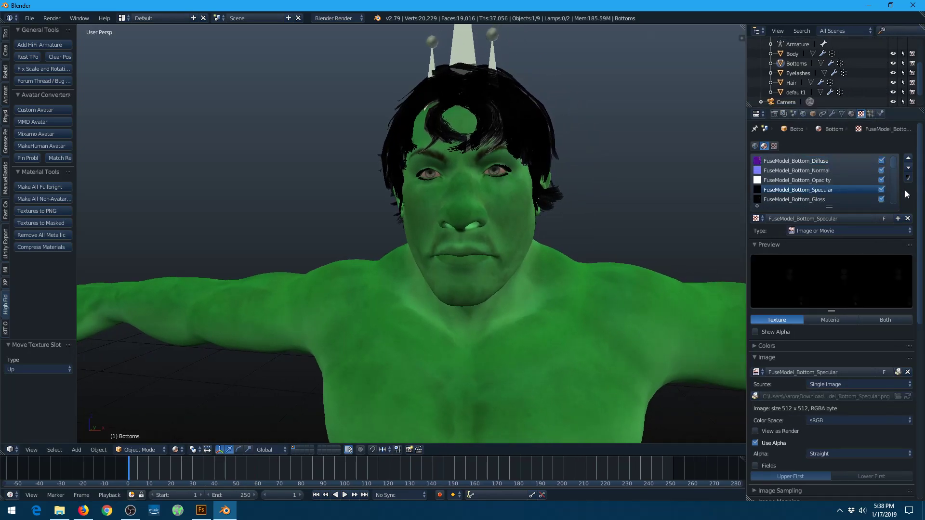
pyautogui.click(908, 219)
pyautogui.click(823, 182)
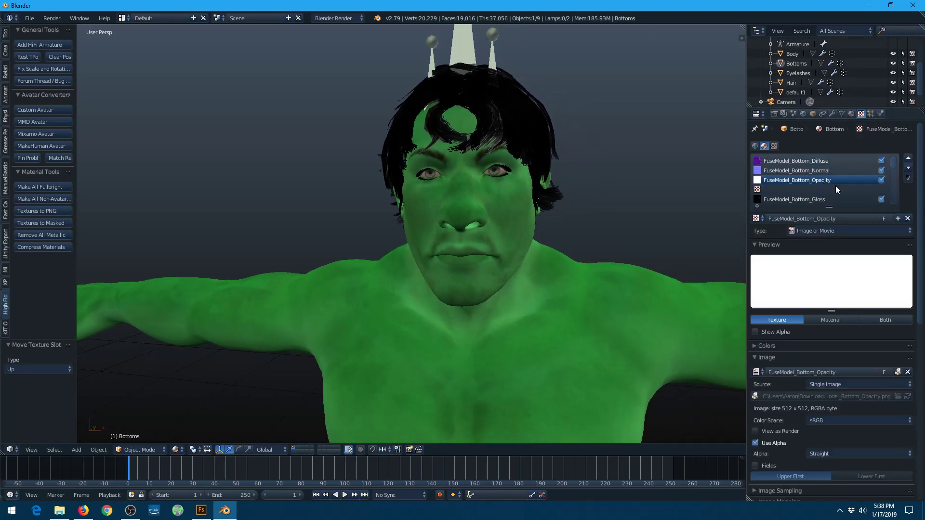
pyautogui.click(908, 220)
# Move the Bottoms material's gloss texture up two slots, directly below the normal texture.
pyautogui.click(850, 200)
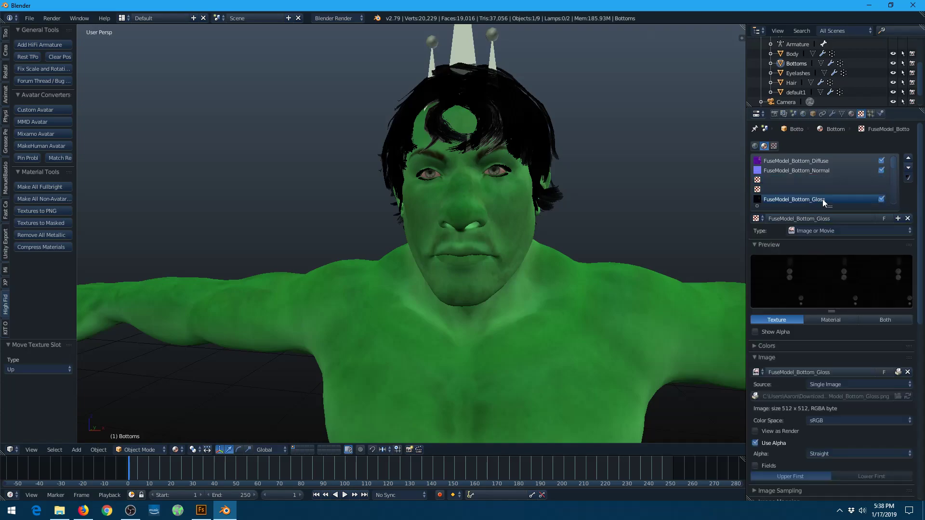
pyautogui.click(908, 159)
pyautogui.click(908, 159)
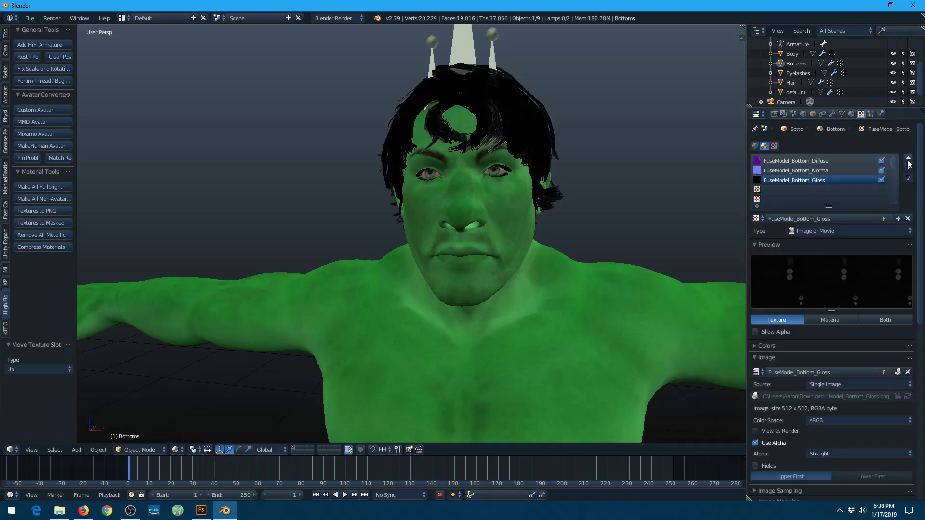
# Enable Show Alpha for the Bottoms mesh's diffuse texture and turn off Transparency in the Bottommat material.
pyautogui.click(823, 161)
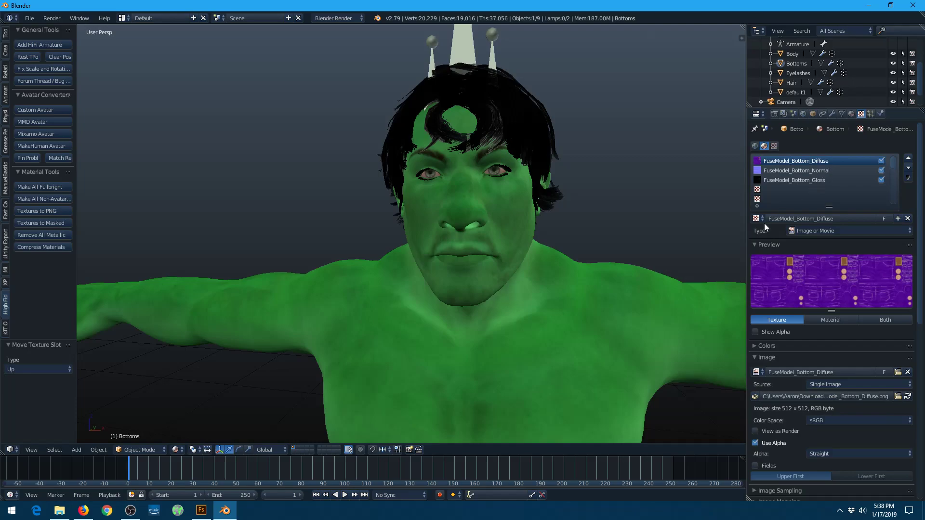
pyautogui.scroll(-8, 665, 313)
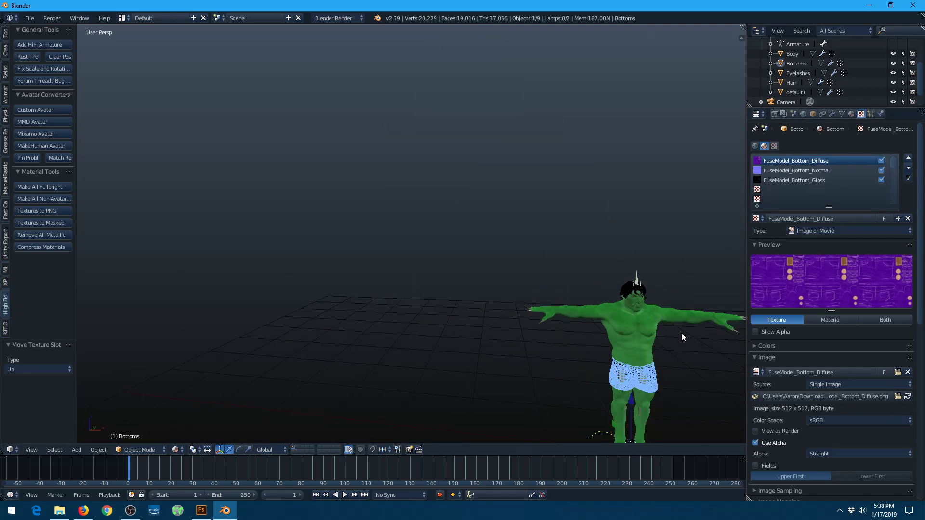
pyautogui.scroll(-1, 669, 315)
pyautogui.scroll(8, 637, 250)
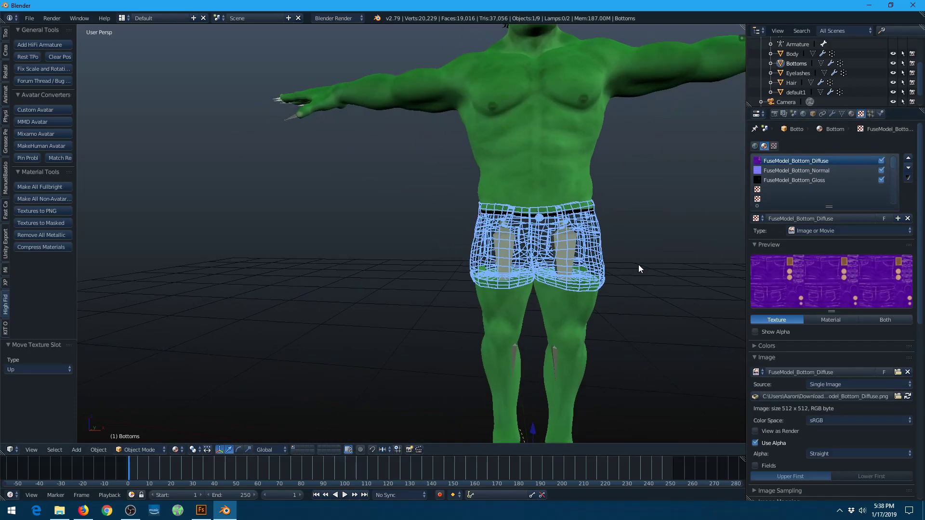
pyautogui.moveTo(582, 248); pyautogui.dragTo(646, 271, button='middle')
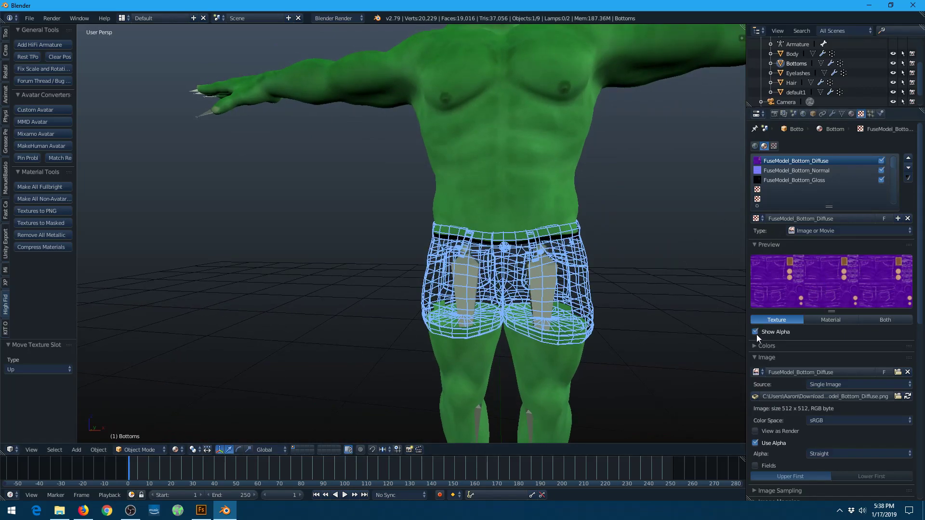
pyautogui.click(851, 114)
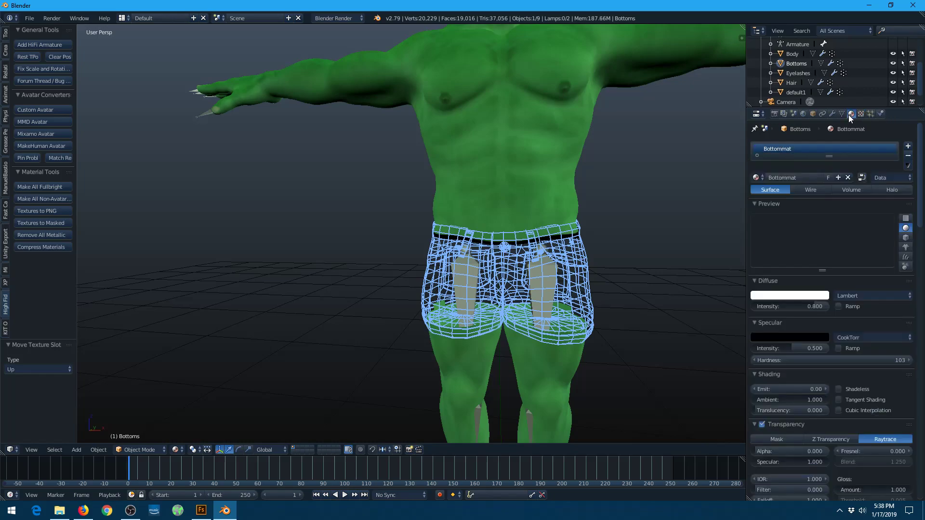
pyautogui.scroll(-2, 756, 352)
pyautogui.click(761, 386)
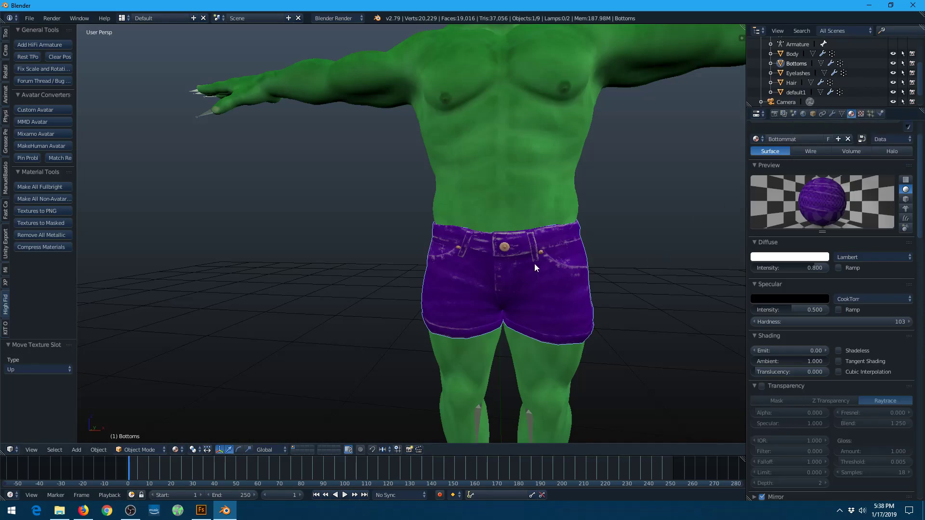
# Examine the whole character from several angles to check the shorts, body and hair materials.
pyautogui.moveTo(523, 135); pyautogui.dragTo(501, 178, button='middle')
pyautogui.scroll(-3, 514, 159)
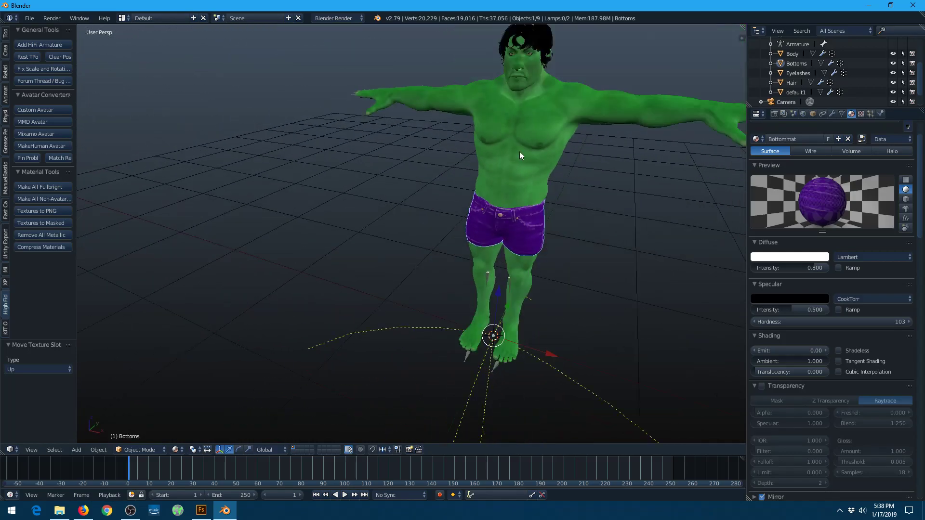
pyautogui.moveTo(599, 203); pyautogui.dragTo(607, 178, button='middle')
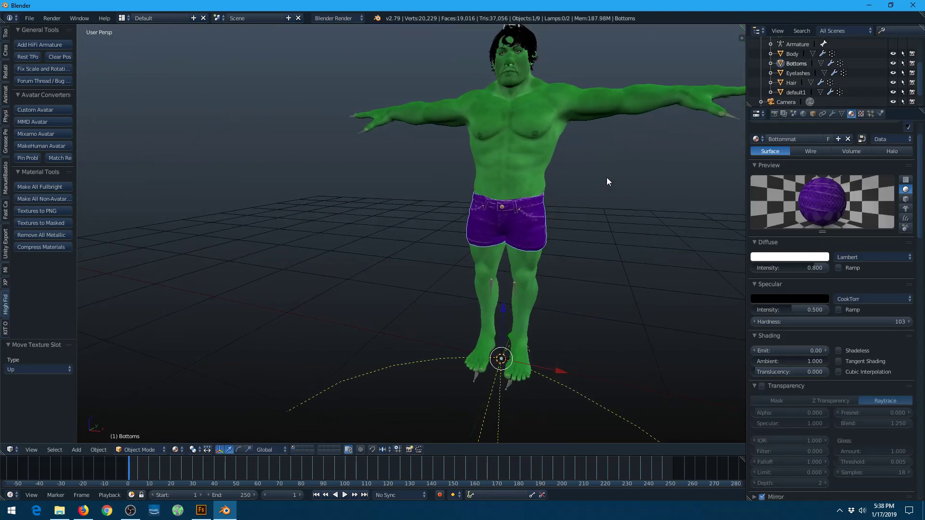
pyautogui.moveTo(518, 175)
pyautogui.mouseDown(button='middle')
pyautogui.moveTo(528, 169)
pyautogui.moveTo(507, 175)
pyautogui.mouseUp(button='middle')
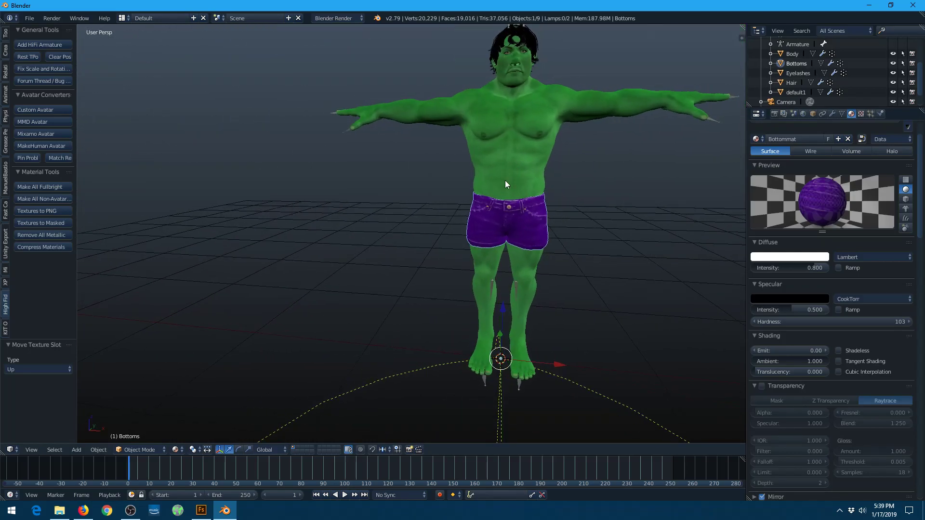
pyautogui.rightClick(527, 221)
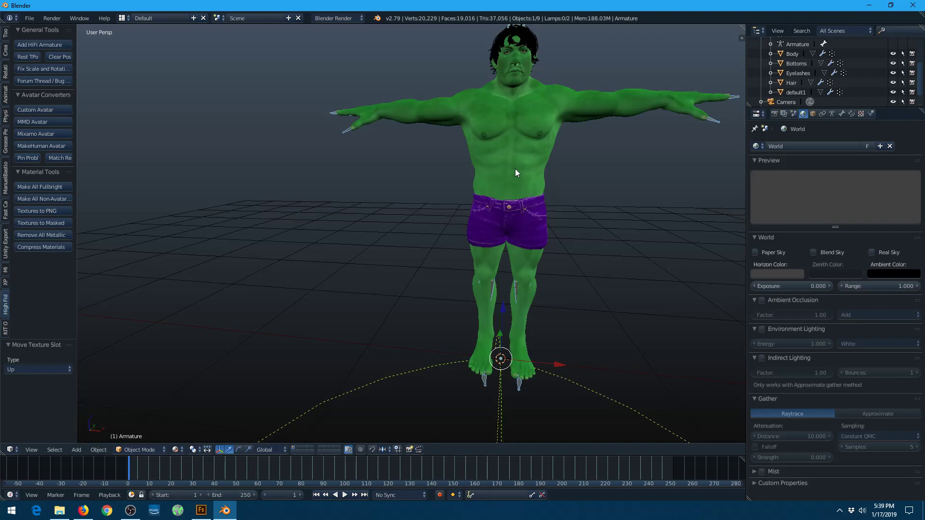
pyautogui.scroll(-2, 595, 197)
pyautogui.moveTo(594, 196); pyautogui.dragTo(524, 195, button='middle')
pyautogui.scroll(2, 525, 201)
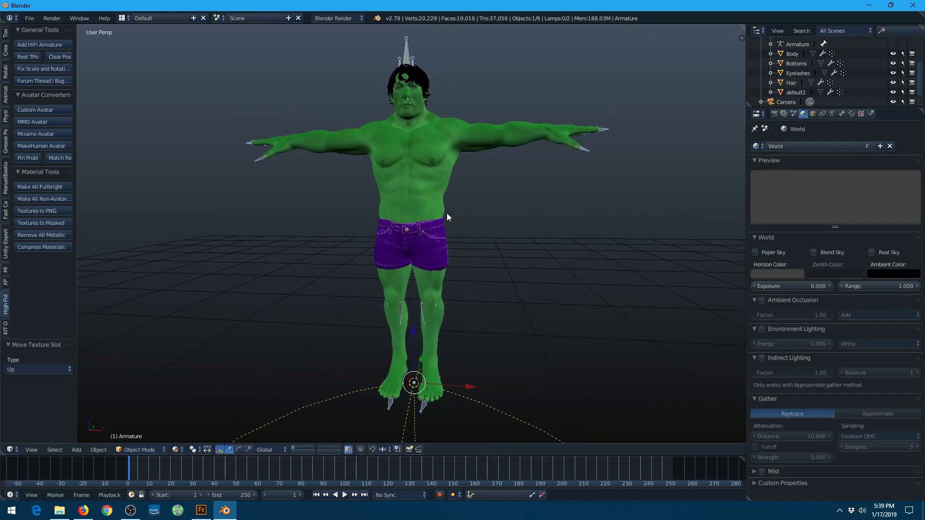
# Delete the Lamp and Hemi light objects from the scene.
pyautogui.press('a')
pyautogui.scroll(3, 805, 77)
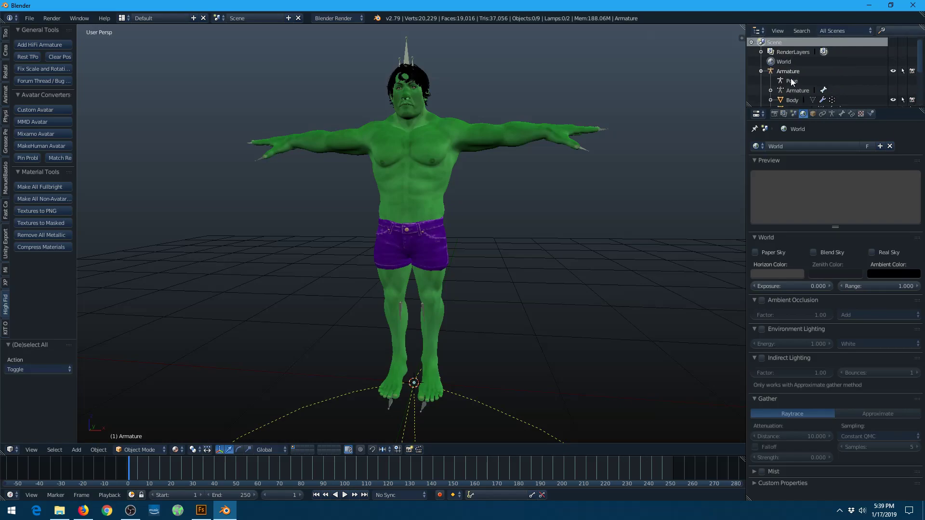
pyautogui.click(761, 71)
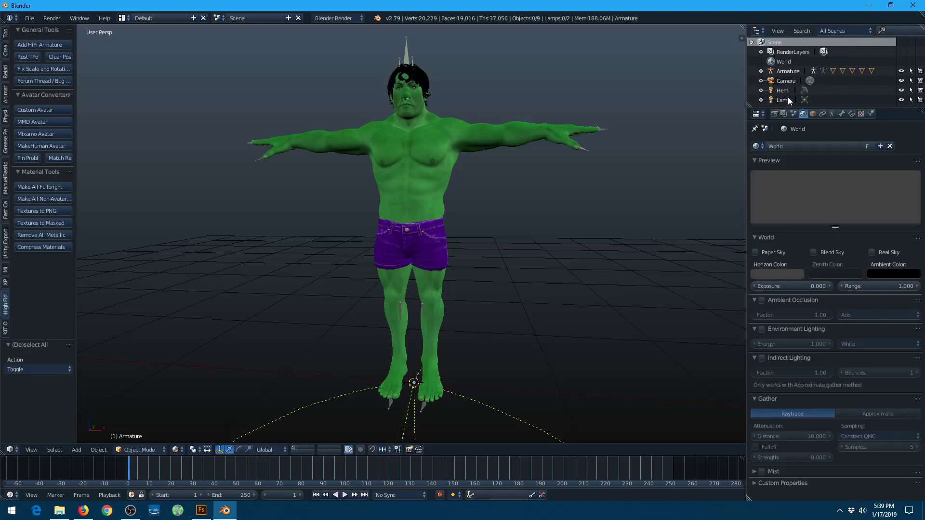
pyautogui.rightClick(780, 99)
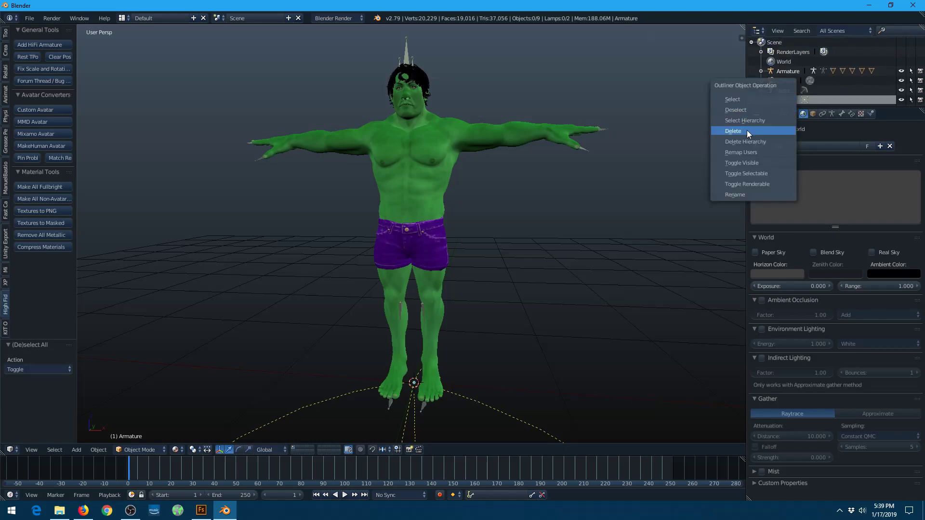
pyautogui.click(748, 129)
pyautogui.rightClick(782, 90)
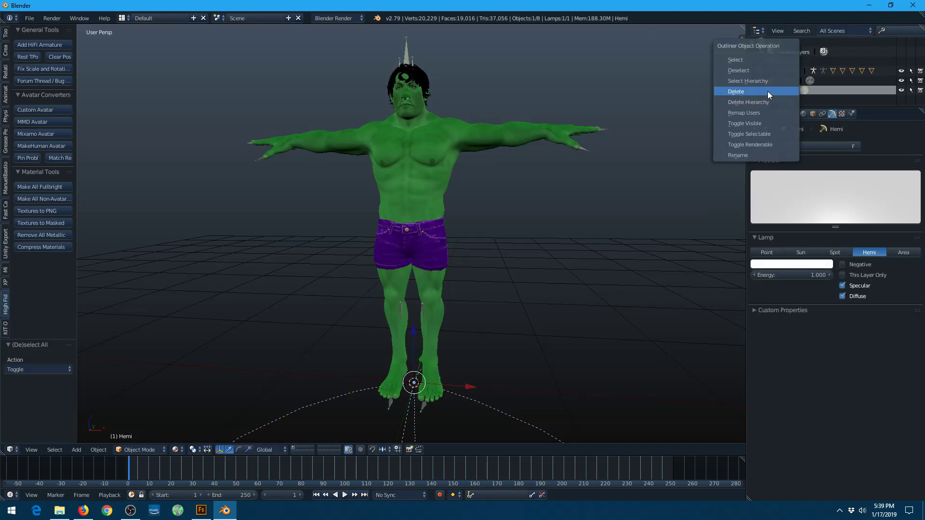
pyautogui.click(767, 91)
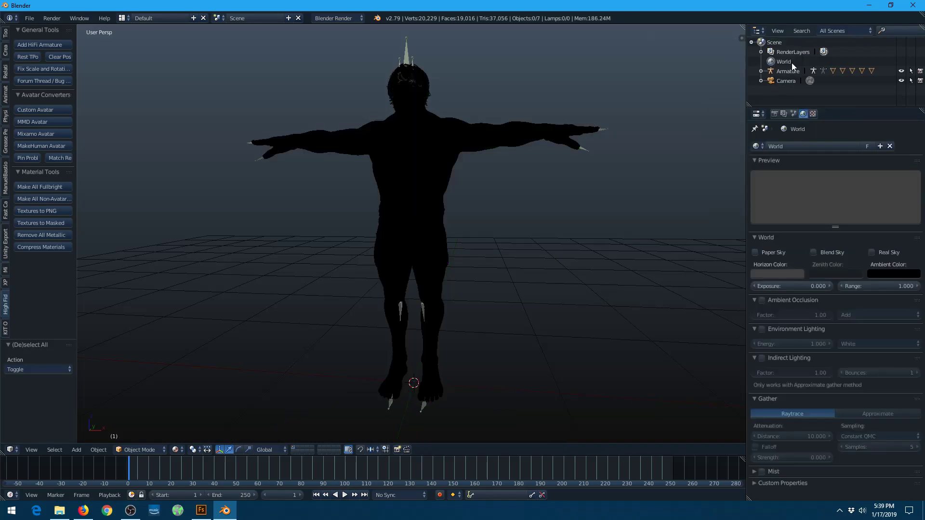
# List the file's orphan data and switch on the fake user for the unused FuseModel opacity and specular textures.
pyautogui.click(842, 31)
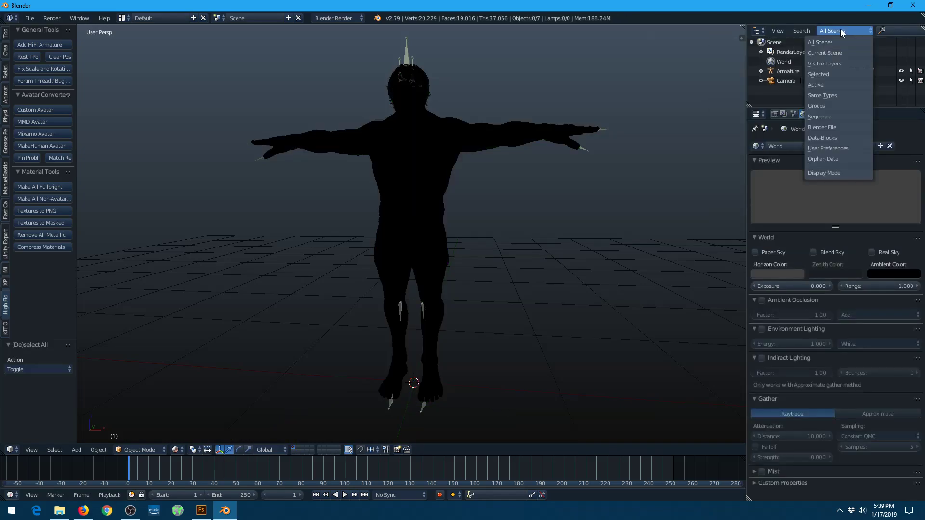
pyautogui.click(822, 159)
pyautogui.click(753, 80)
pyautogui.scroll(-2, 784, 88)
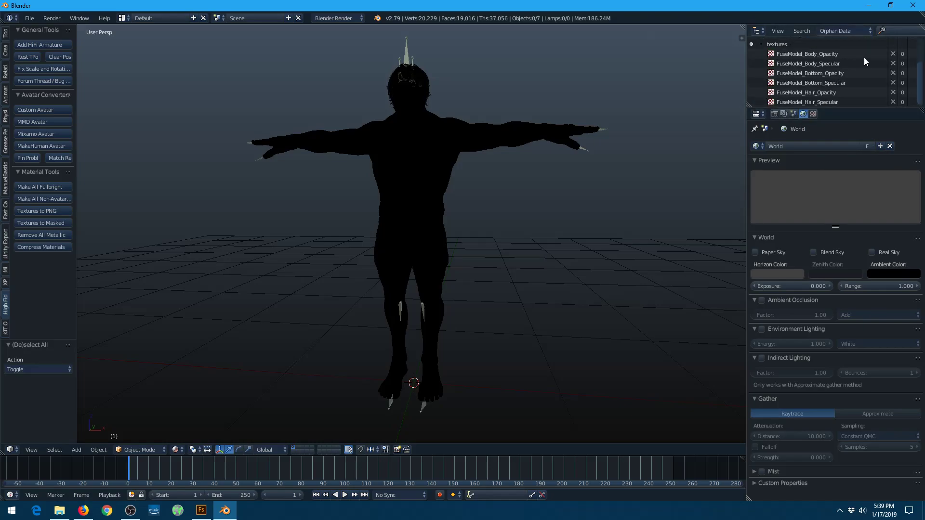
pyautogui.moveTo(893, 54); pyautogui.dragTo(892, 95)
pyautogui.scroll(2, 820, 83)
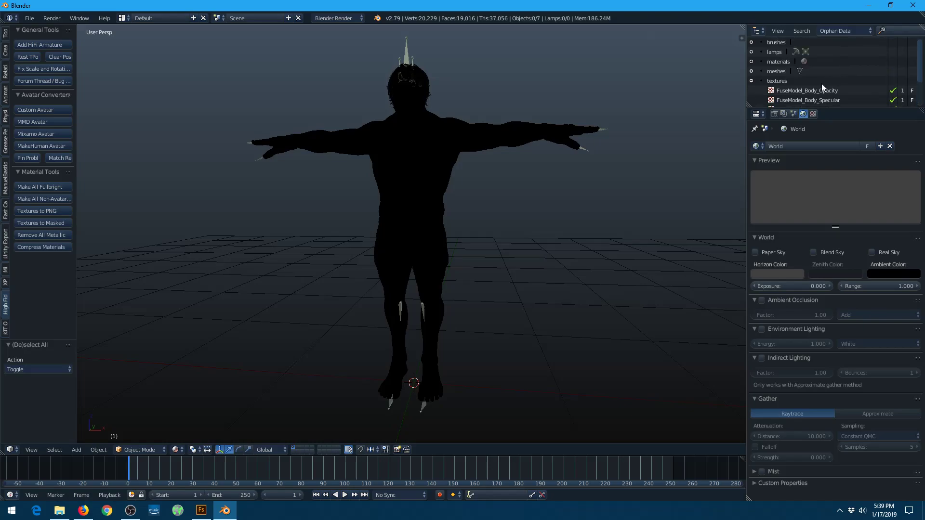
# Switch on the fake user for the orphaned Cube mesh, lambert1 material, and Hemi and Lamp data.
pyautogui.click(752, 71)
pyautogui.click(893, 80)
pyautogui.click(752, 61)
pyautogui.click(893, 71)
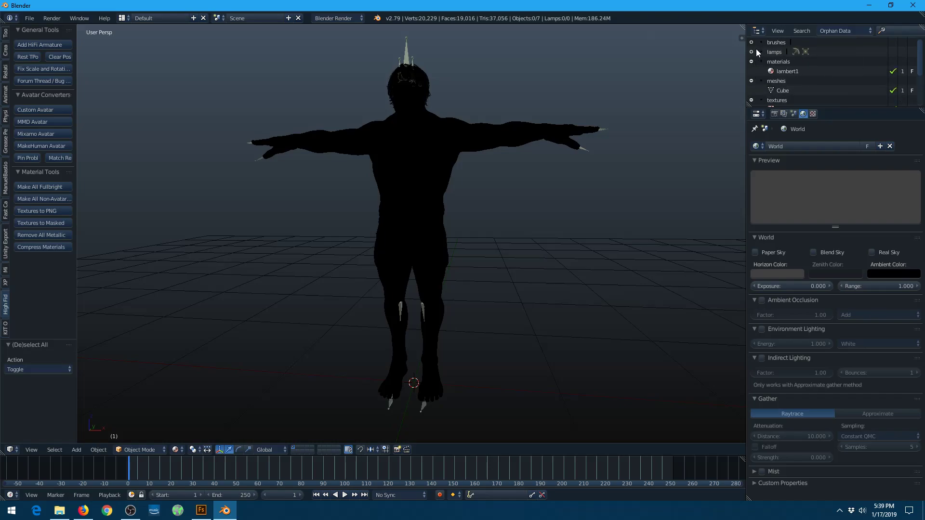
pyautogui.click(751, 52)
pyautogui.click(893, 61)
pyautogui.click(893, 71)
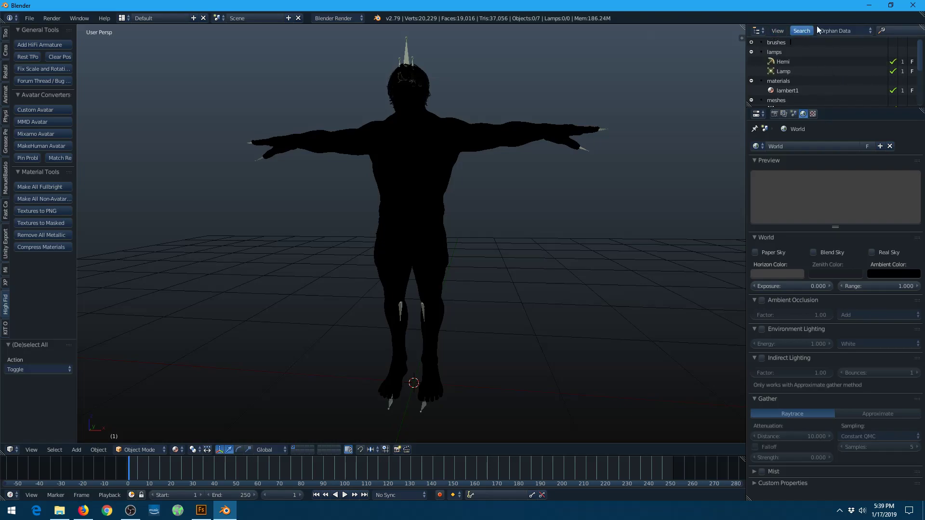
# Return the outliner to All Scenes and delete the Camera object.
pyautogui.click(854, 30)
pyautogui.click(834, 41)
pyautogui.press('a')
pyautogui.press('a')
pyautogui.press('a')
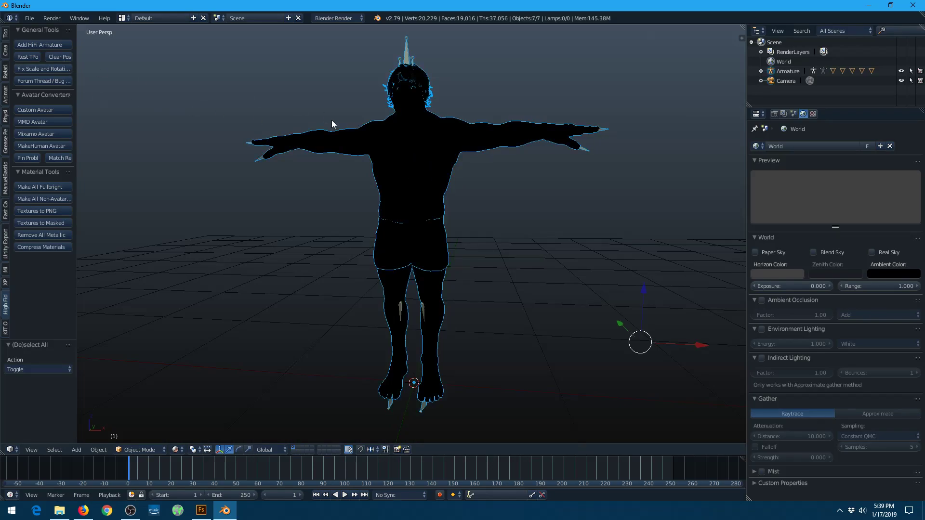
pyautogui.scroll(2, 641, 227)
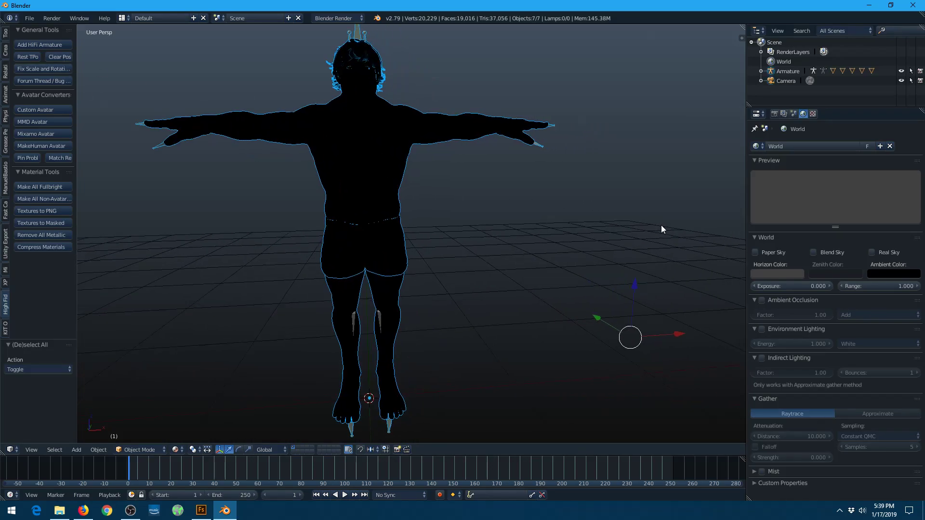
pyautogui.rightClick(782, 82)
pyautogui.click(781, 80)
# Select all remaining objects and export them as FBX to the Desktop, overwriting BRUTE.fbx.
pyautogui.press('a')
pyautogui.click(28, 17)
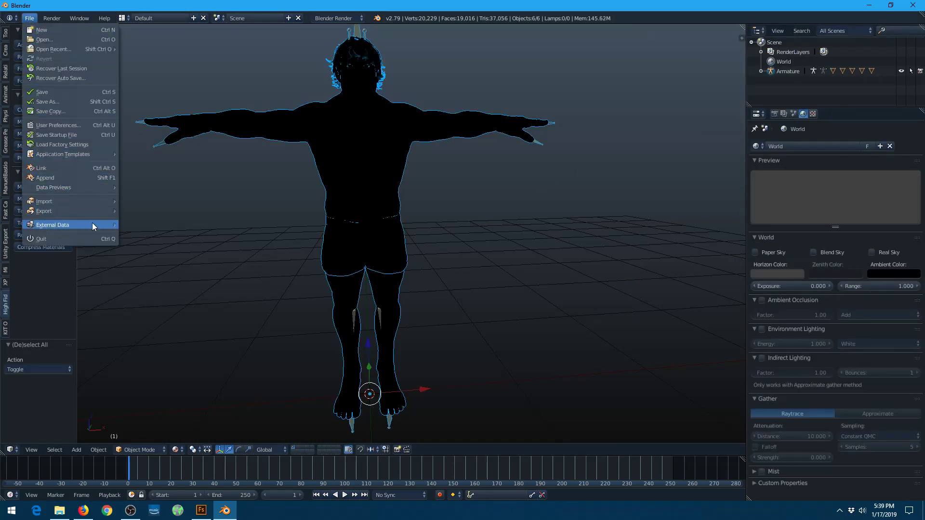
pyautogui.moveTo(88, 208)
pyautogui.click(158, 228)
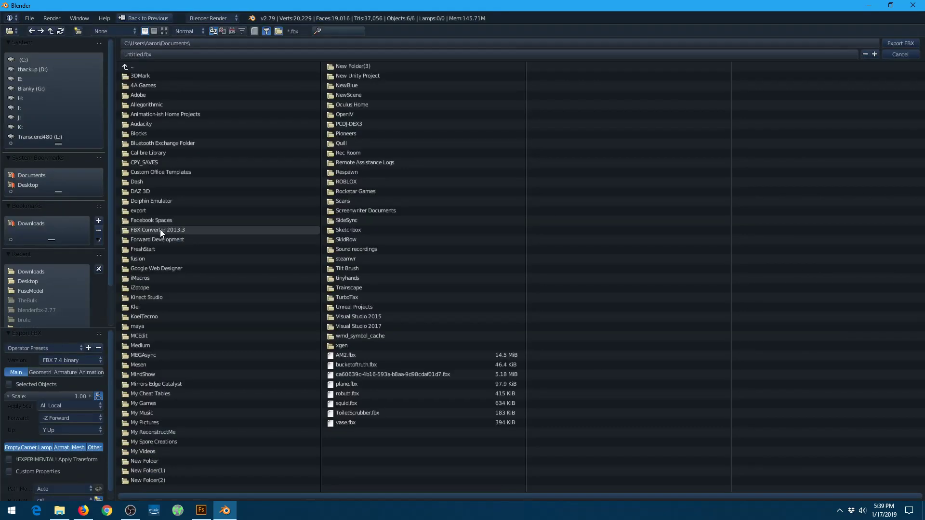
pyautogui.click(29, 282)
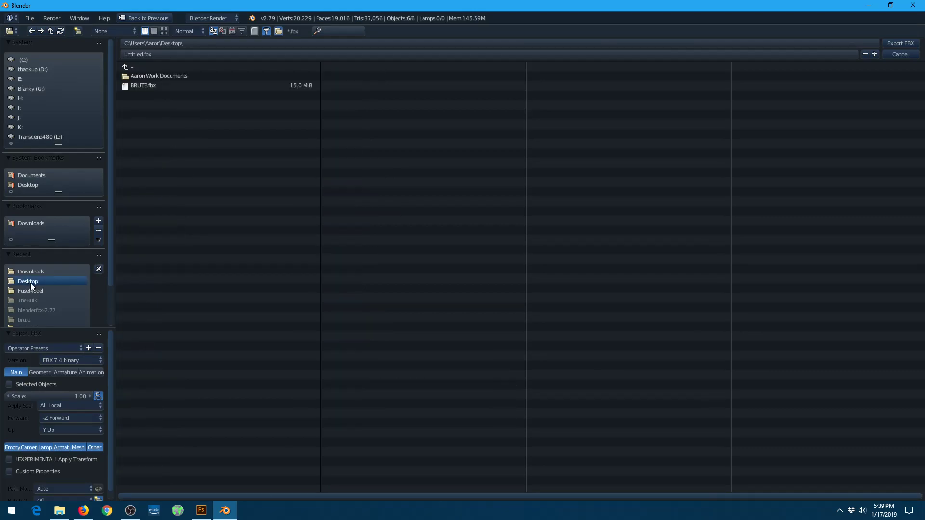
pyautogui.click(142, 86)
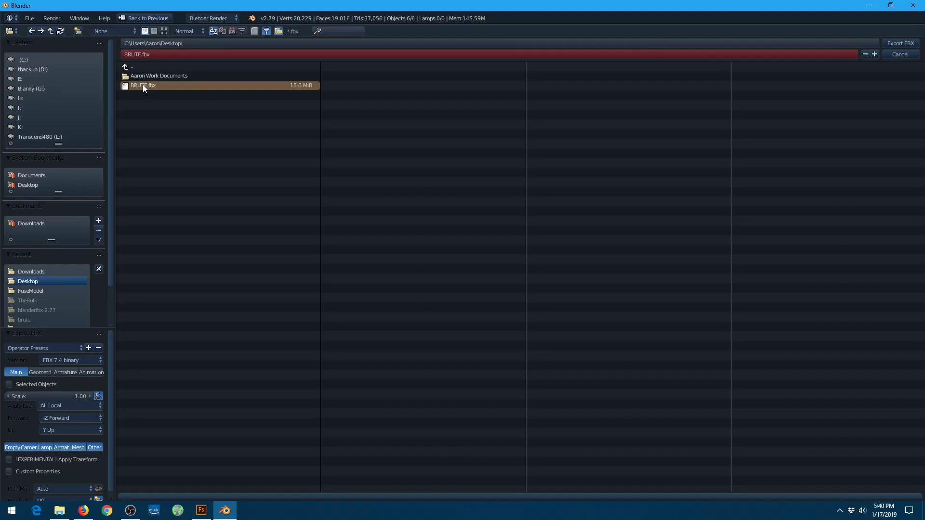
pyautogui.press('Return')
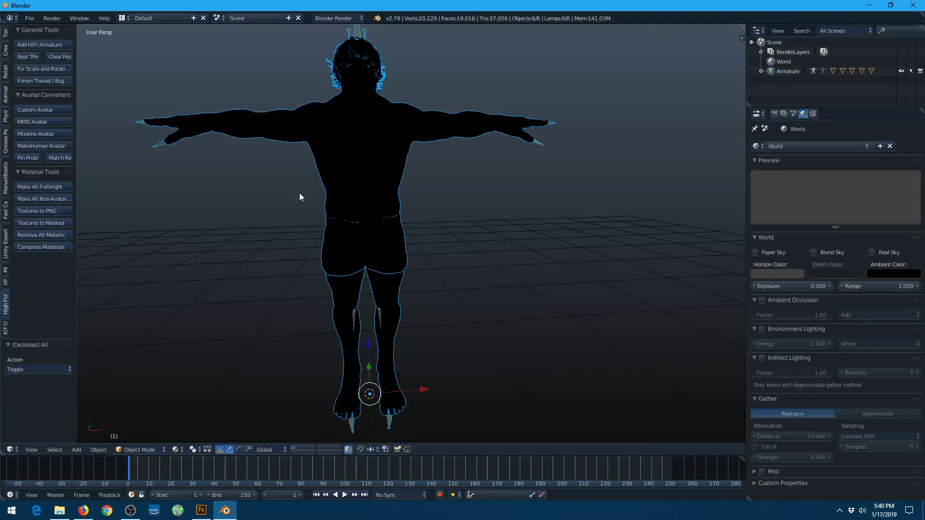
# Export BRUTE.fbx again with only armature and mesh objects, path mode Copy and textures embedded in the file.
pyautogui.click(28, 18)
pyautogui.moveTo(88, 211)
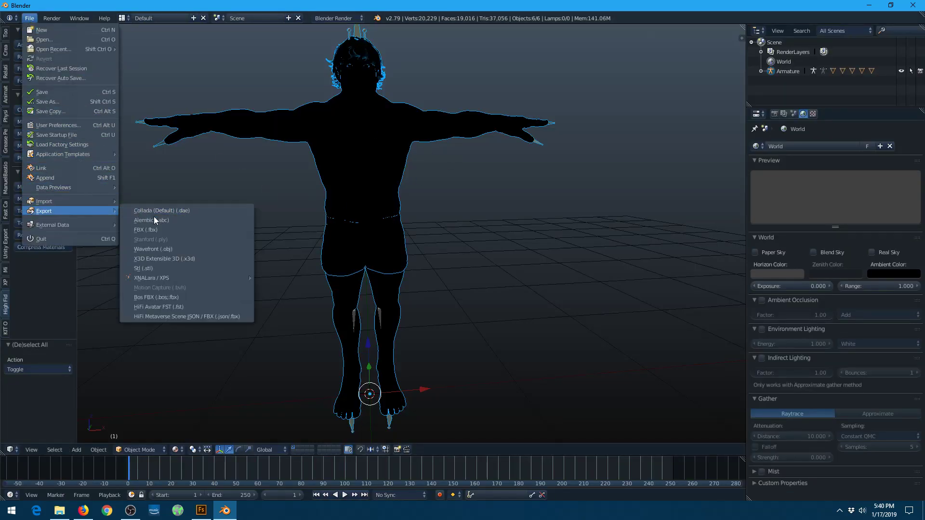
pyautogui.click(158, 230)
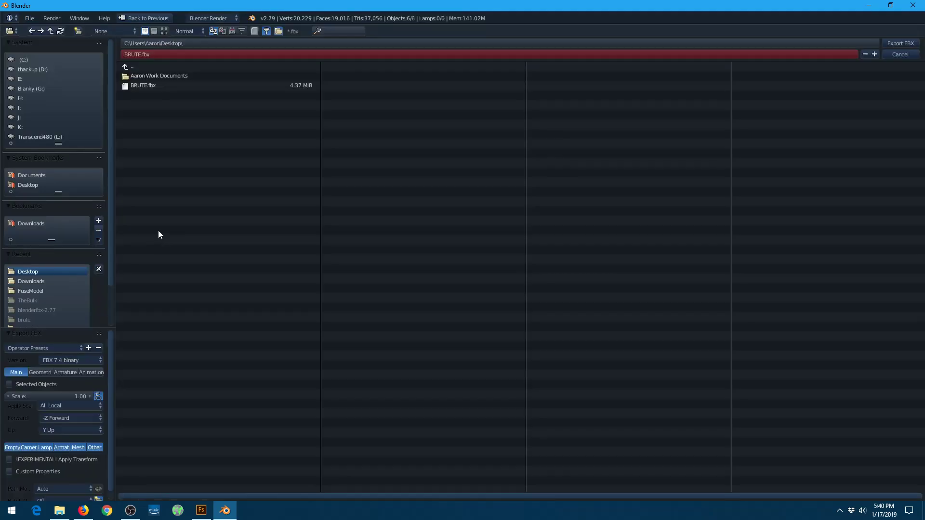
pyautogui.click(64, 448)
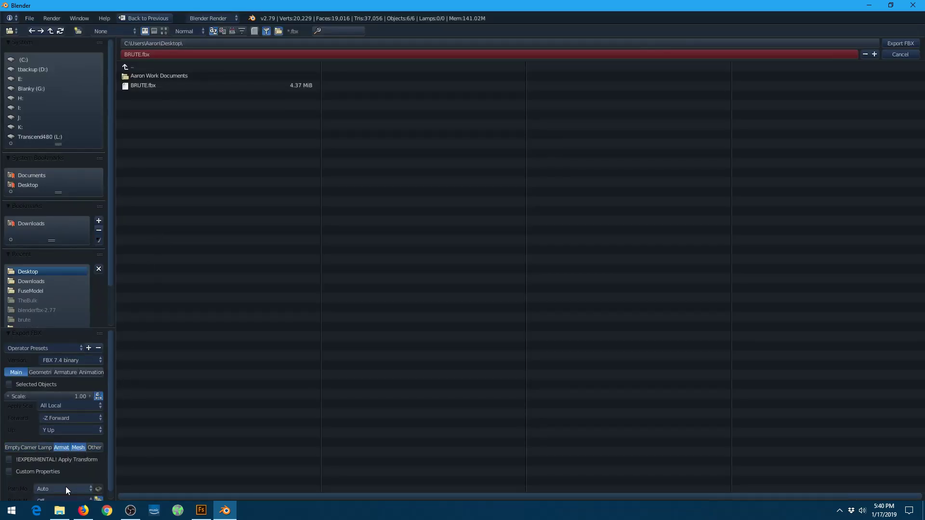
pyautogui.click(66, 487)
pyautogui.click(56, 424)
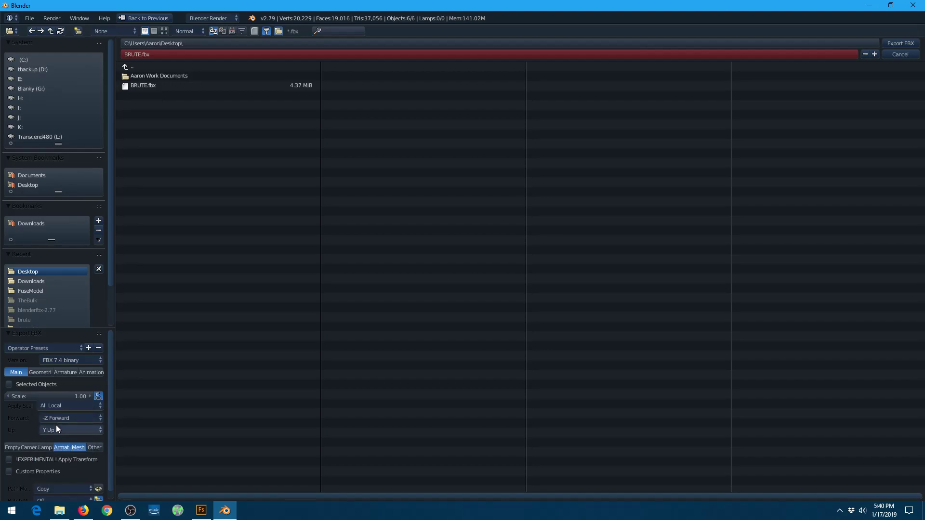
pyautogui.click(100, 490)
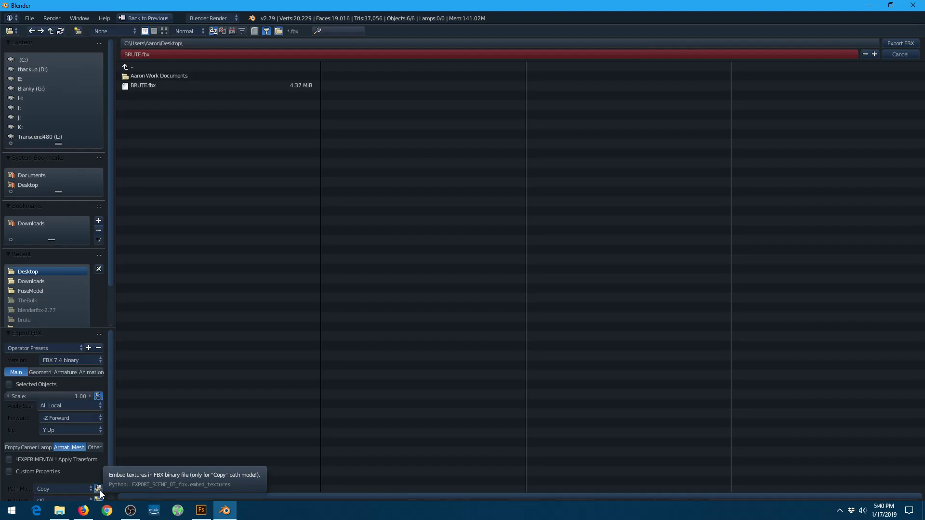
pyautogui.click(99, 491)
pyautogui.click(99, 490)
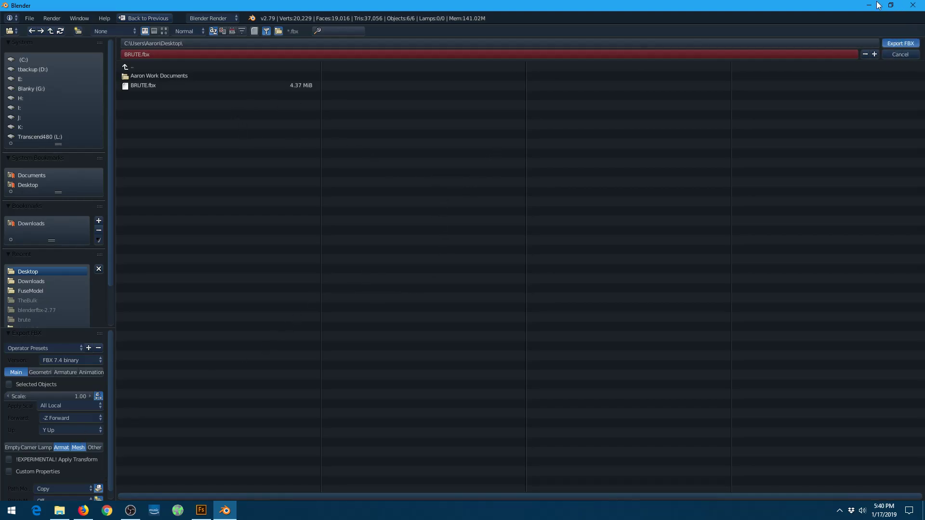
pyautogui.press('Escape')
# Minimize the open windows and check the file size of BRUTE.fbx on the desktop in its properties.
pyautogui.click(863, 8)
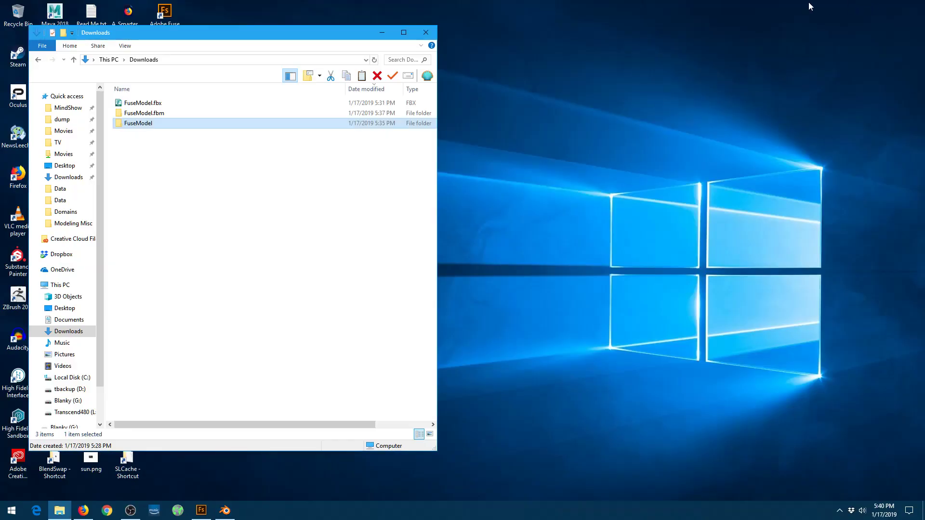
pyautogui.click(381, 33)
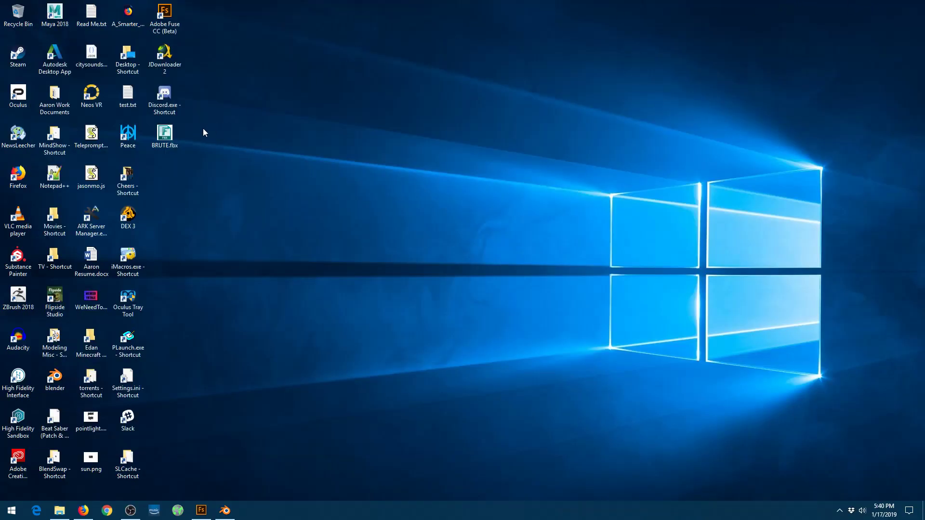
pyautogui.rightClick(171, 133)
pyautogui.click(111, 358)
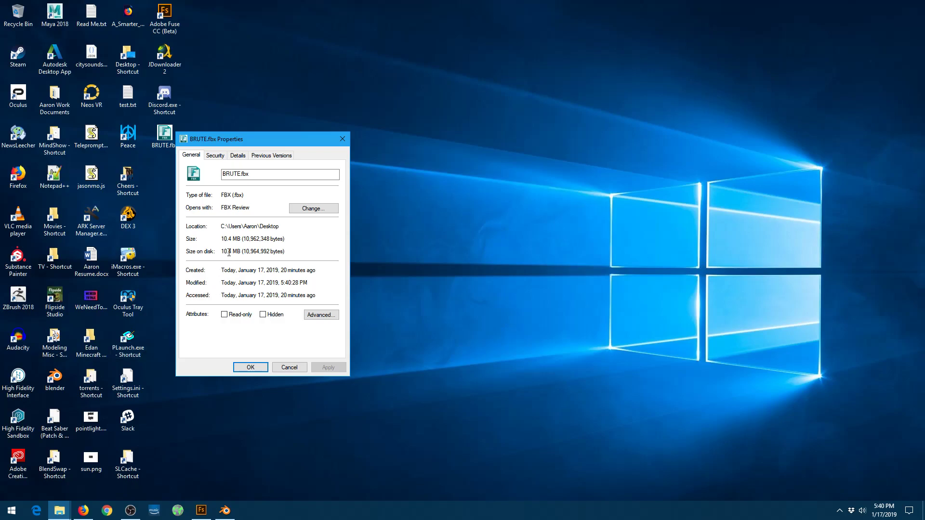
pyautogui.click(251, 368)
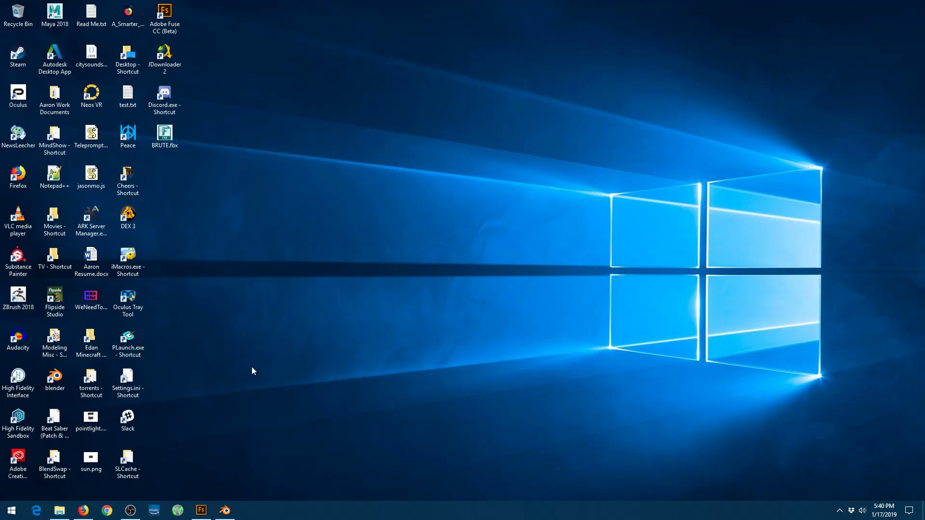
# Switch to High Fidelity Interface through its background process and turn the view to face the avatar's front.
pyautogui.click(840, 512)
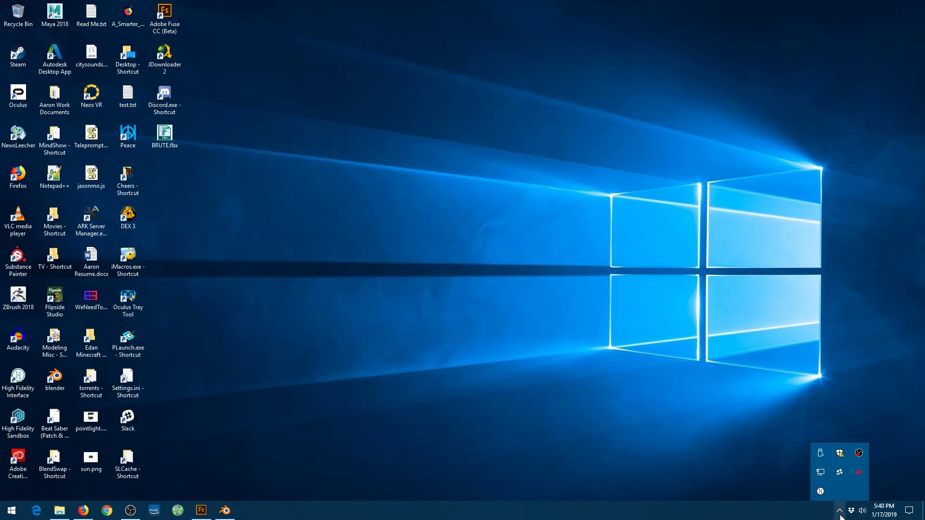
pyautogui.rightClick(820, 491)
pyautogui.click(854, 378)
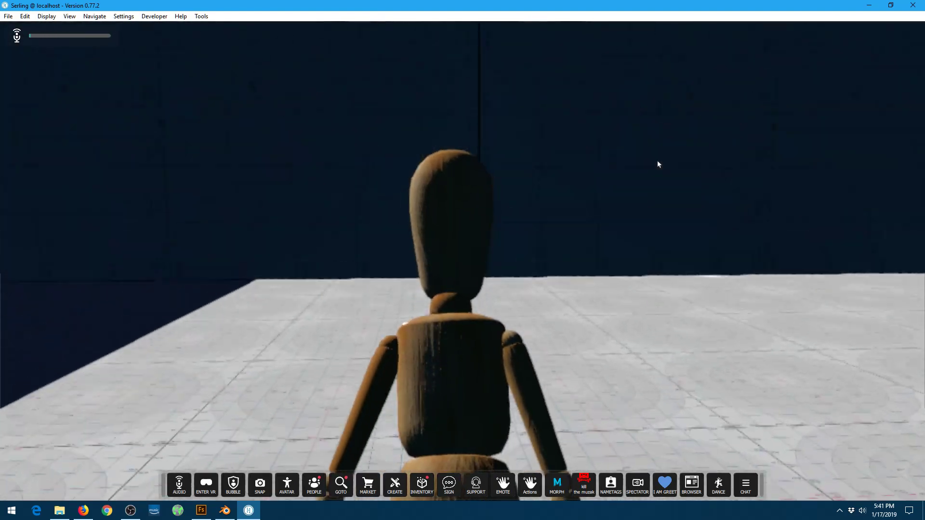
pyautogui.moveTo(657, 162); pyautogui.dragTo(896, 178, button='right')
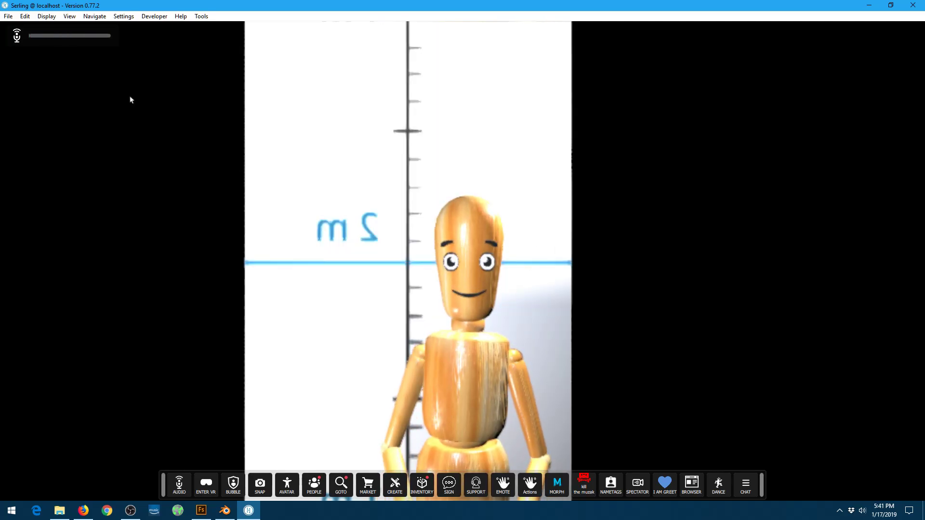
# Start packaging an avatar as .fst, using BRUTE.fbx from the Desktop as the model file.
pyautogui.click(8, 16)
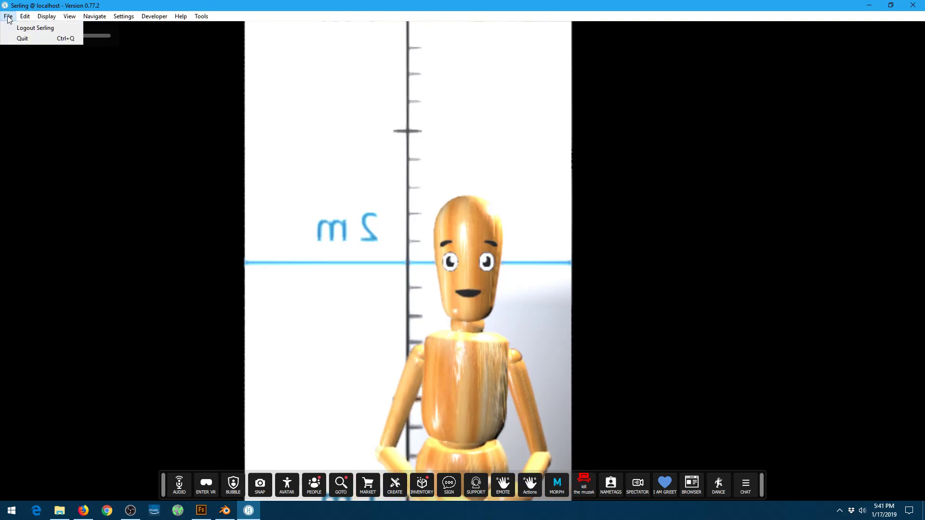
pyautogui.moveTo(22, 18)
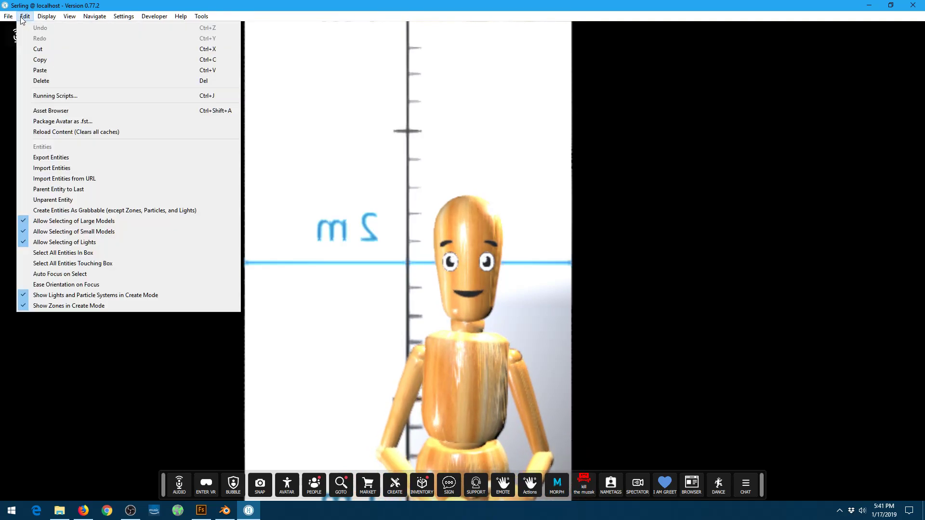
pyautogui.click(58, 123)
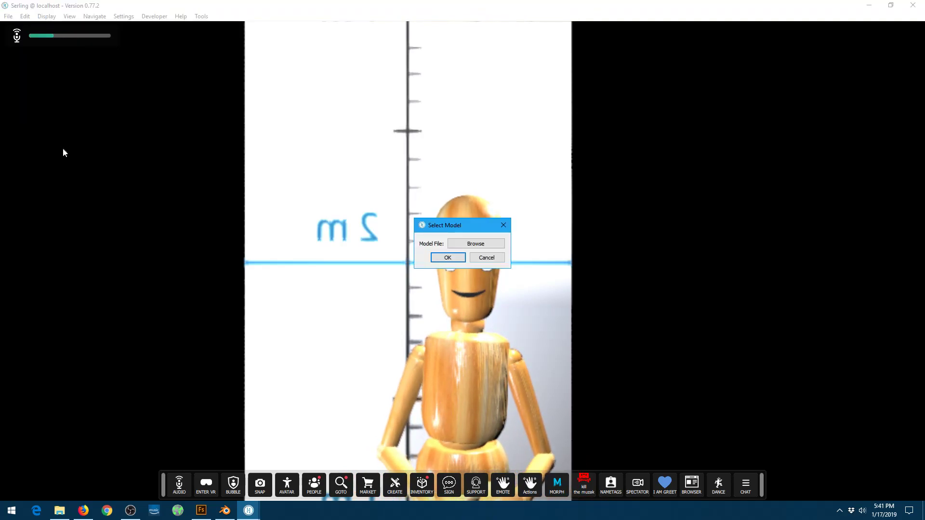
pyautogui.click(476, 244)
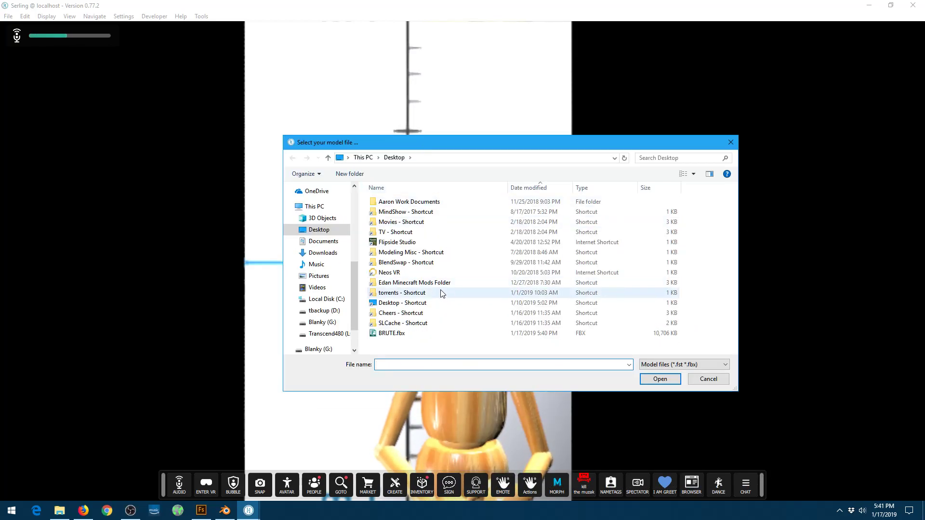
pyautogui.doubleClick(391, 333)
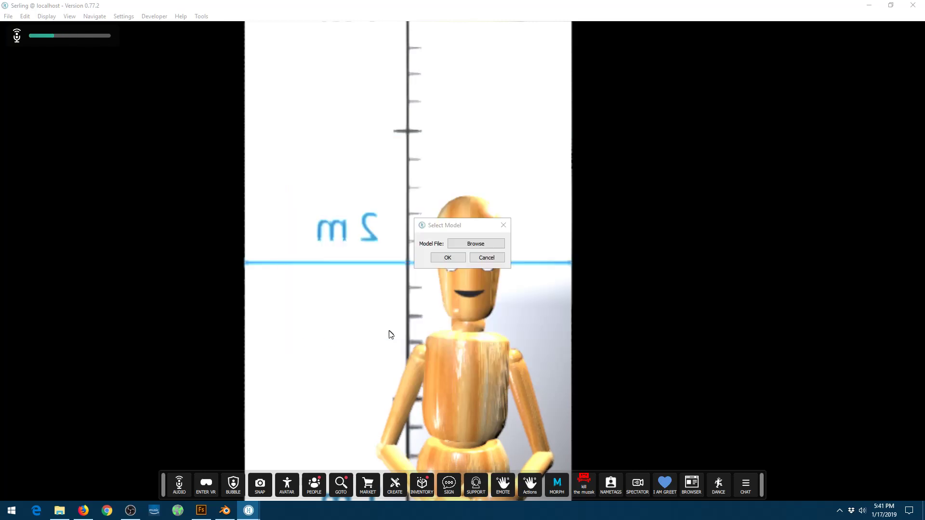
pyautogui.click(447, 258)
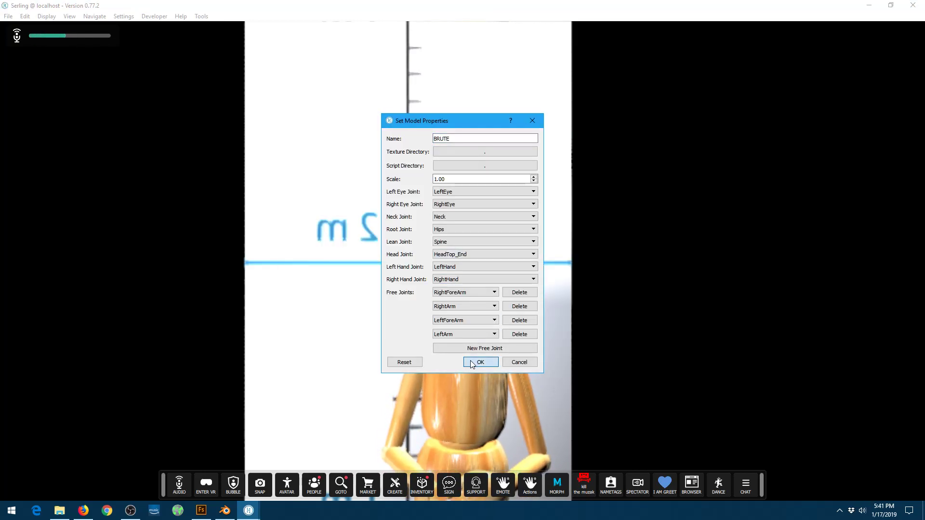
# Accept the BRUTE model properties as they are and save the package into a new Desktop folder named brute.
pyautogui.click(473, 362)
pyautogui.click(71, 51)
pyautogui.write('brute')
pyautogui.press('Return')
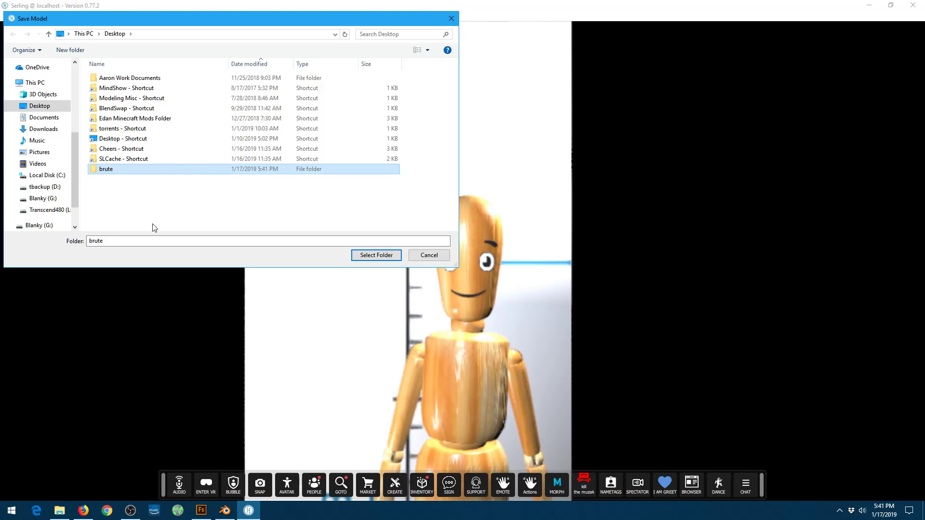
pyautogui.click(378, 257)
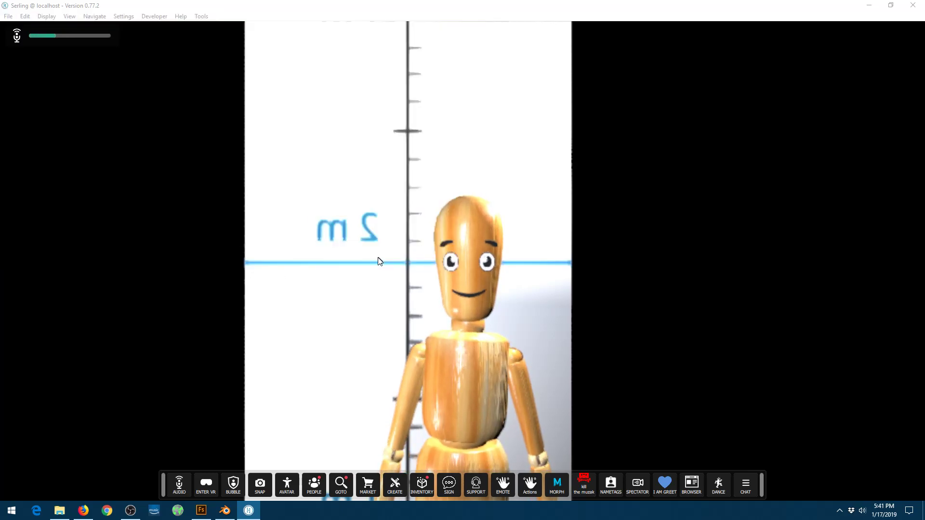
# Minimize the window, open the brute folder on the desktop and copy the path of BRUTE.fst.
pyautogui.click(870, 6)
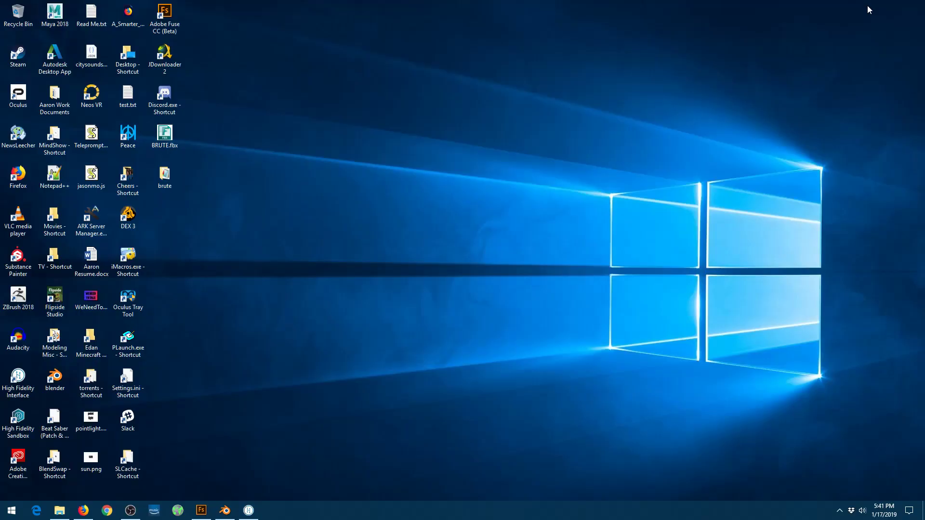
pyautogui.doubleClick(166, 179)
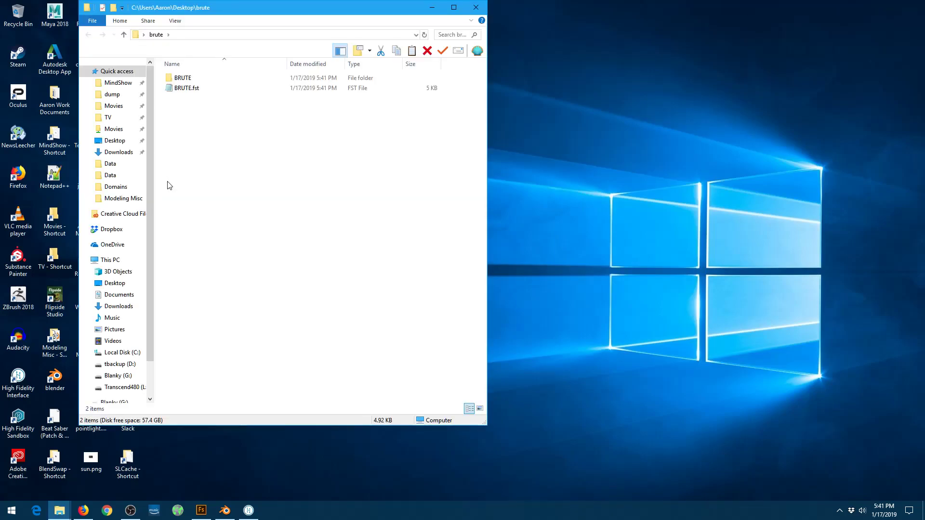
pyautogui.rightClick(187, 90)
pyautogui.click(94, 267)
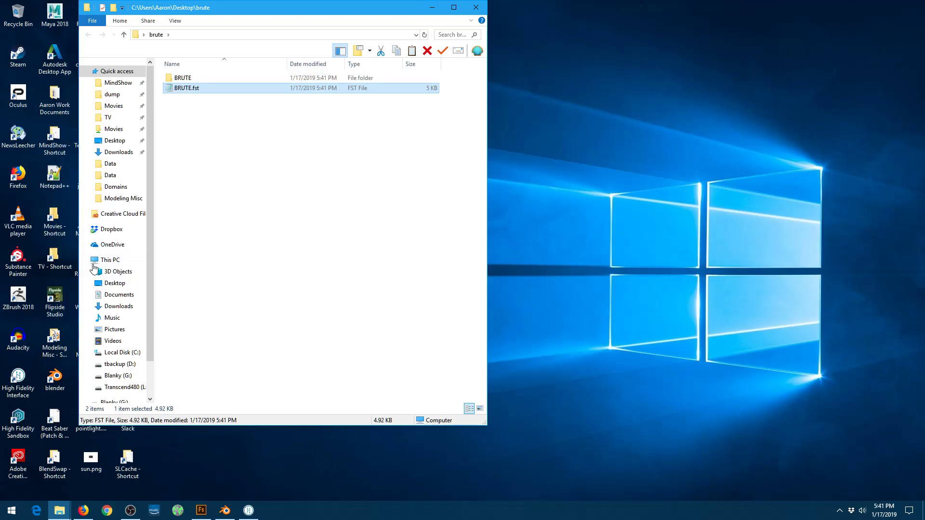
# Switch back to High Fidelity Interface and set the avatar URL to BRUTE.fst in the Desktop's brute folder.
pyautogui.click(249, 511)
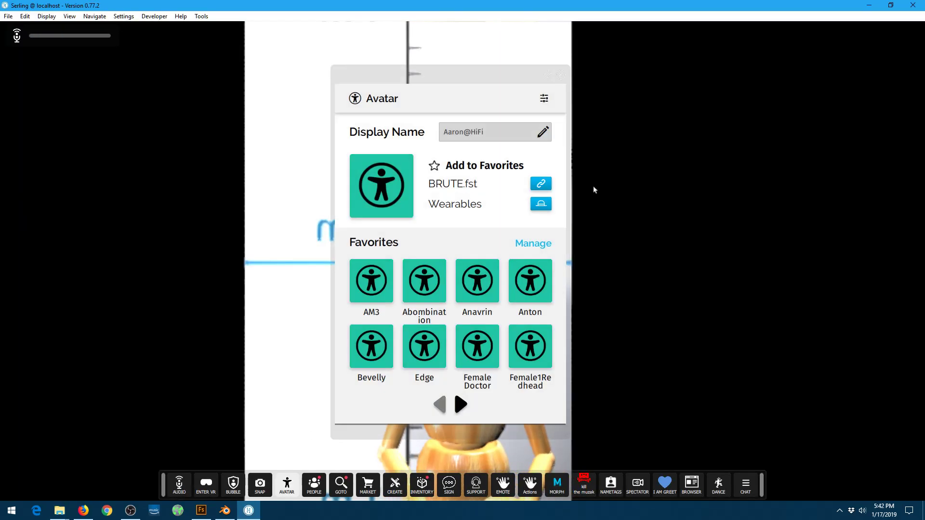
pyautogui.click(540, 184)
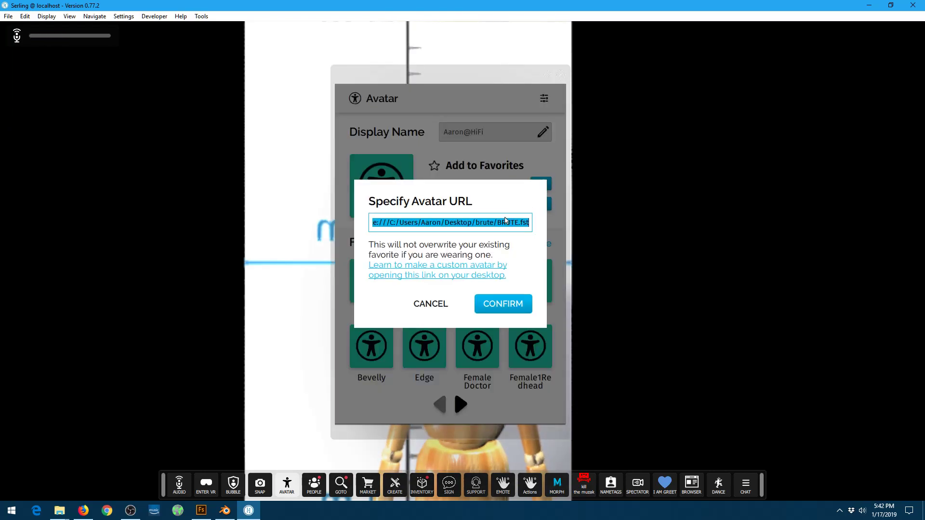
pyautogui.click(505, 222)
pyautogui.click(515, 304)
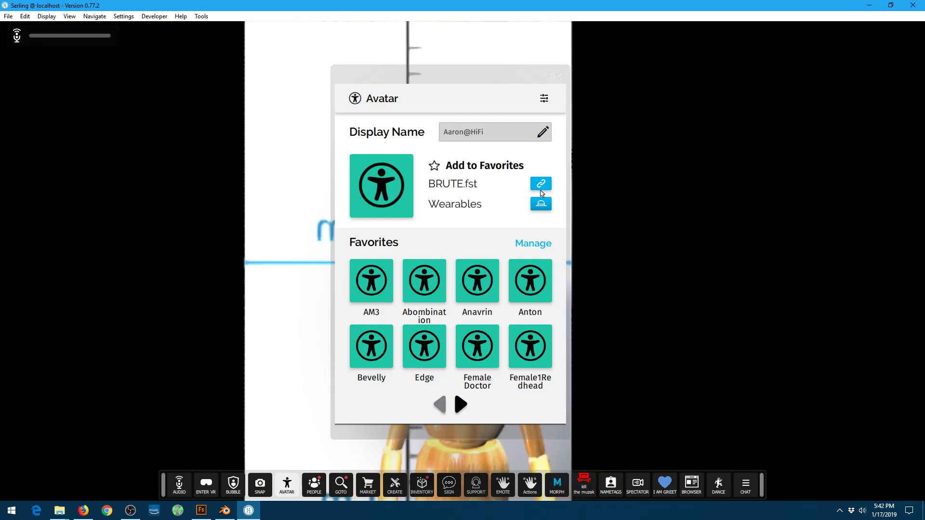
# Move the Avatar window away from the character, confirm the BRUTE.fst URL again and reload content to clear all caches.
pyautogui.moveTo(499, 70); pyautogui.dragTo(824, 58)
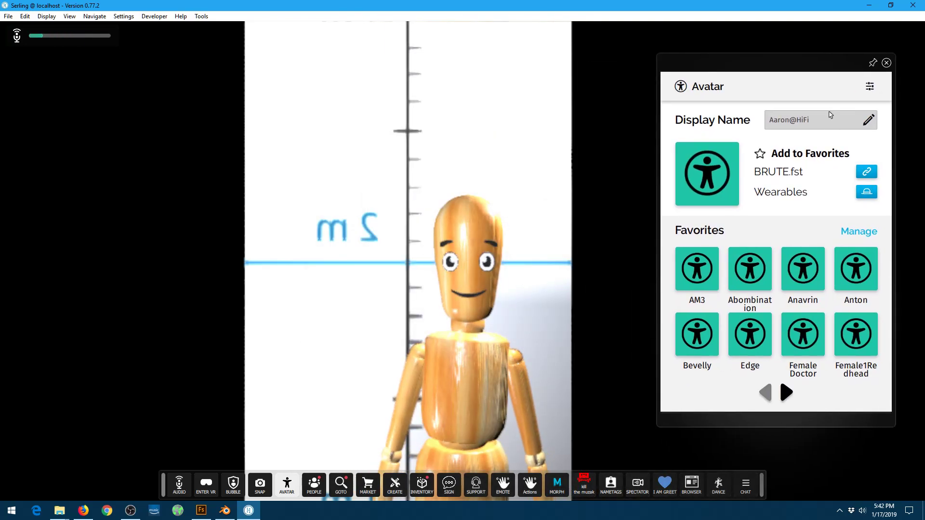
pyautogui.click(867, 178)
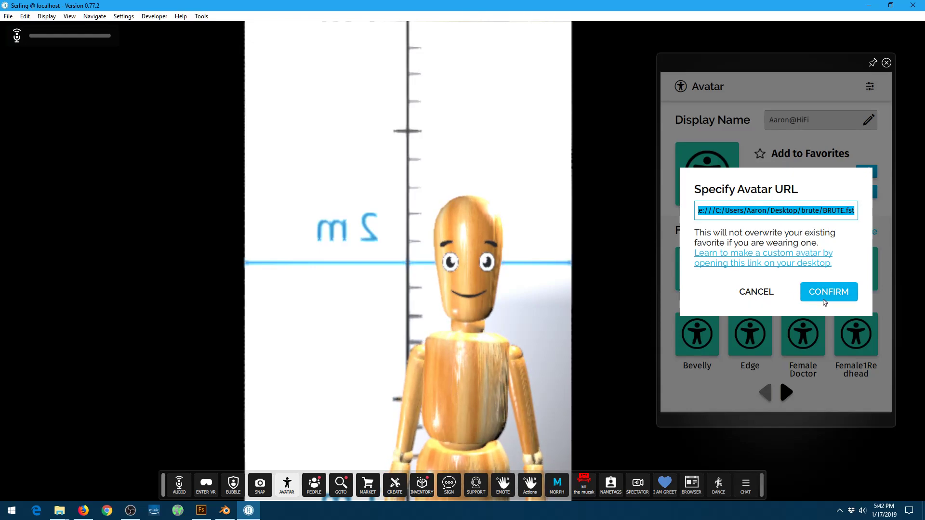
pyautogui.click(824, 301)
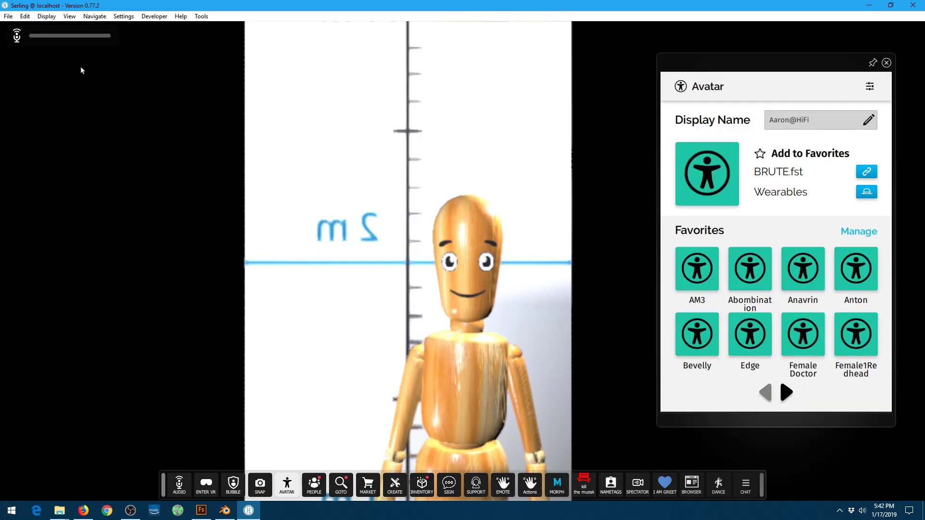
pyautogui.click(25, 17)
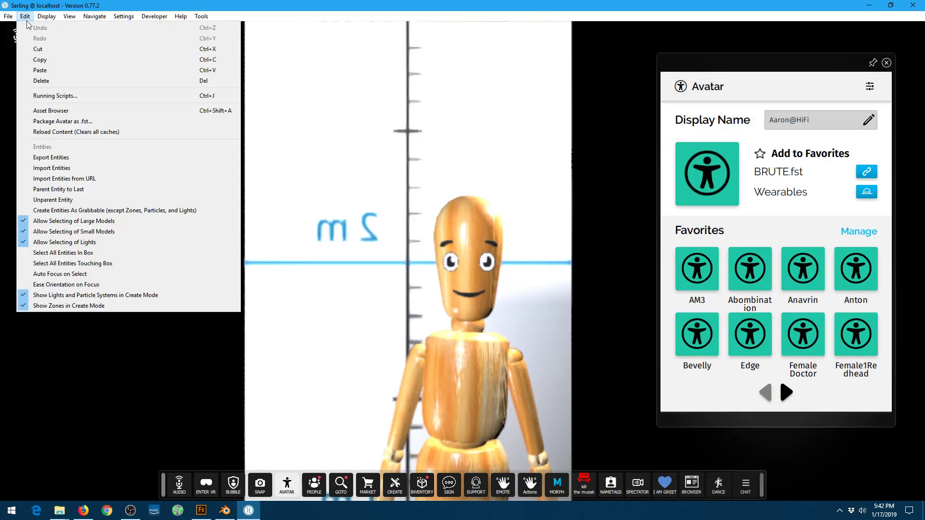
pyautogui.click(54, 133)
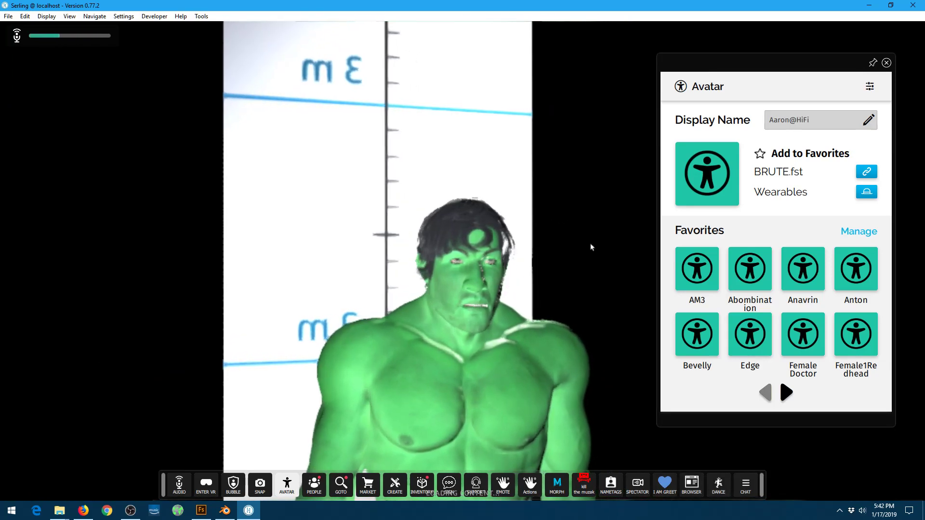
# Examine the loaded BRUTE avatar's face, profile and full body from close and far, and close the Avatar window.
pyautogui.press('Right')
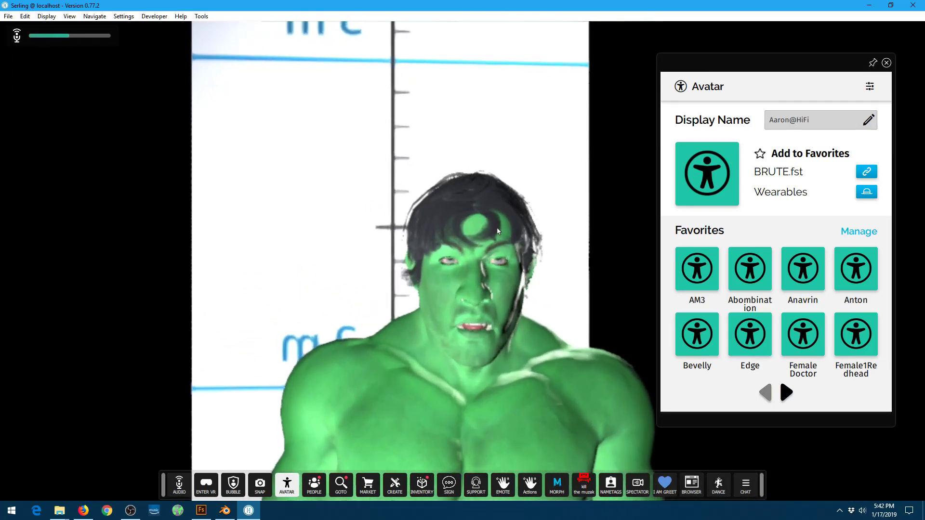
pyautogui.press('Right')
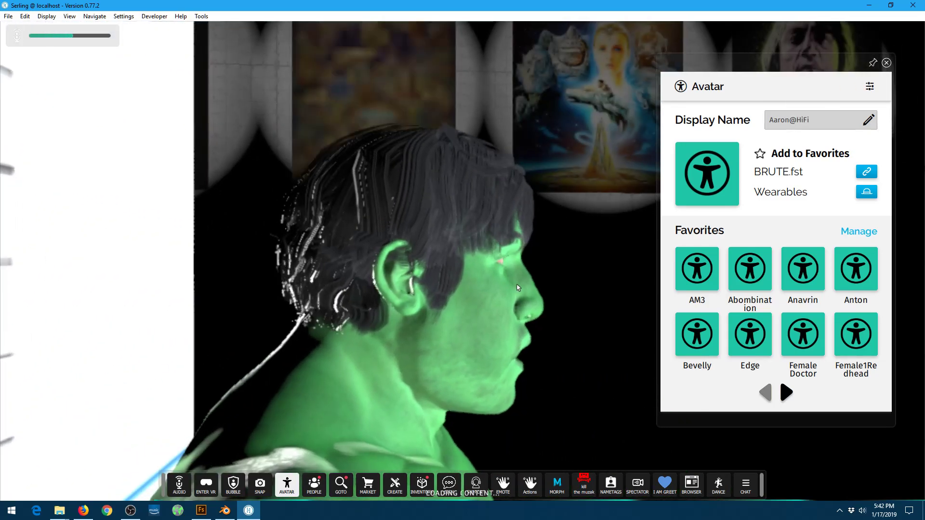
pyautogui.press('Right')
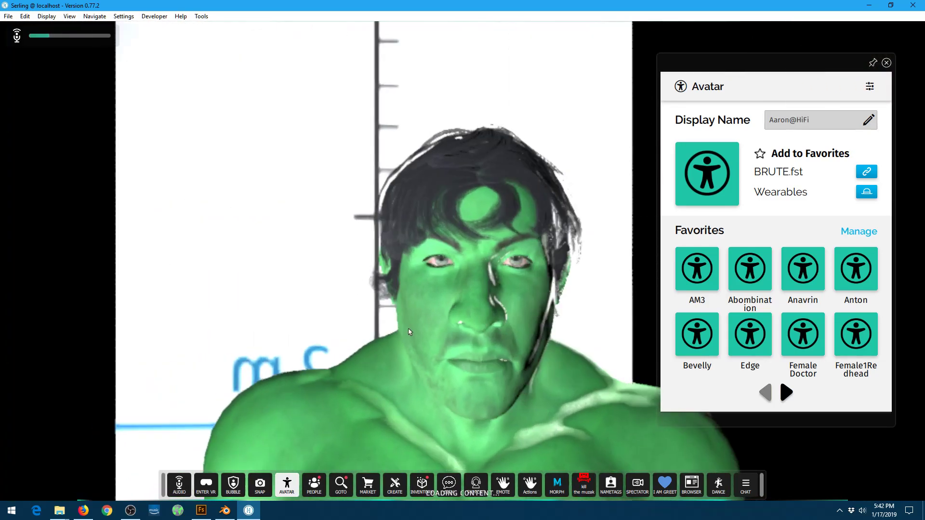
pyautogui.press('Down')
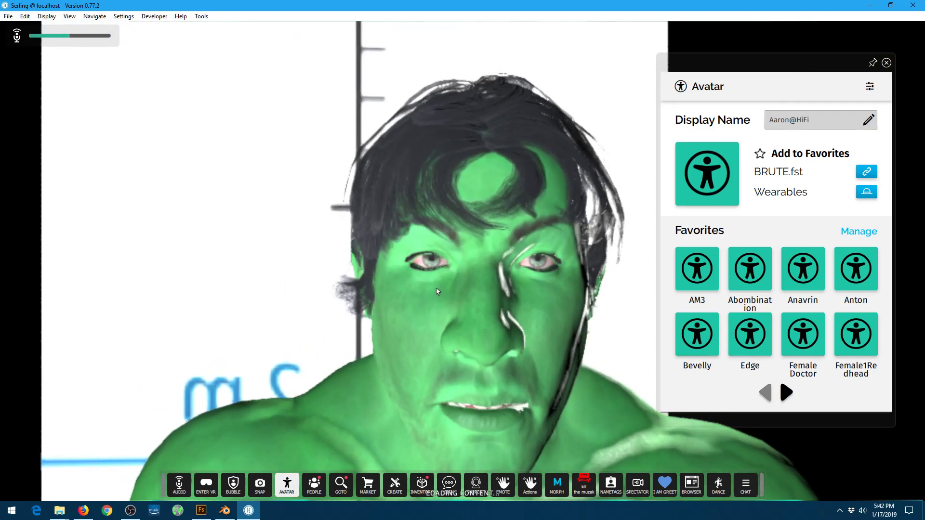
pyautogui.press('Down')
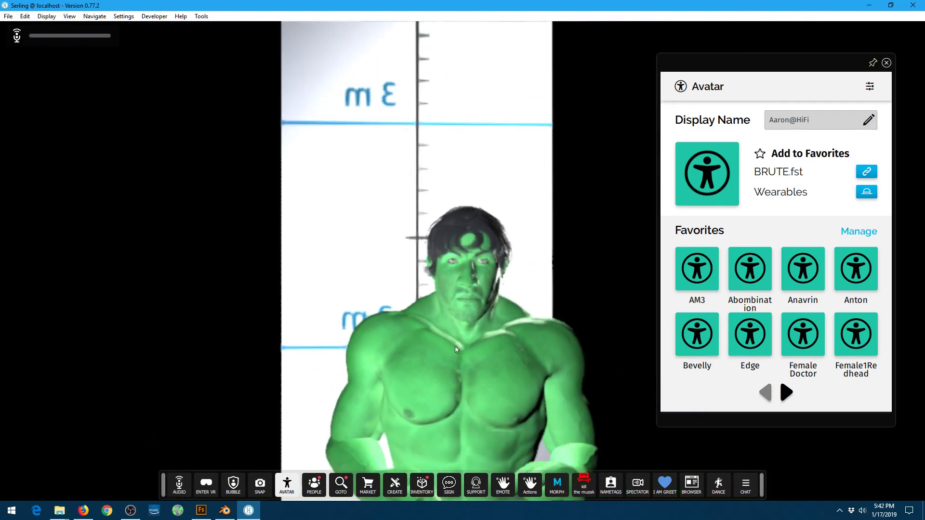
pyautogui.press('Down')
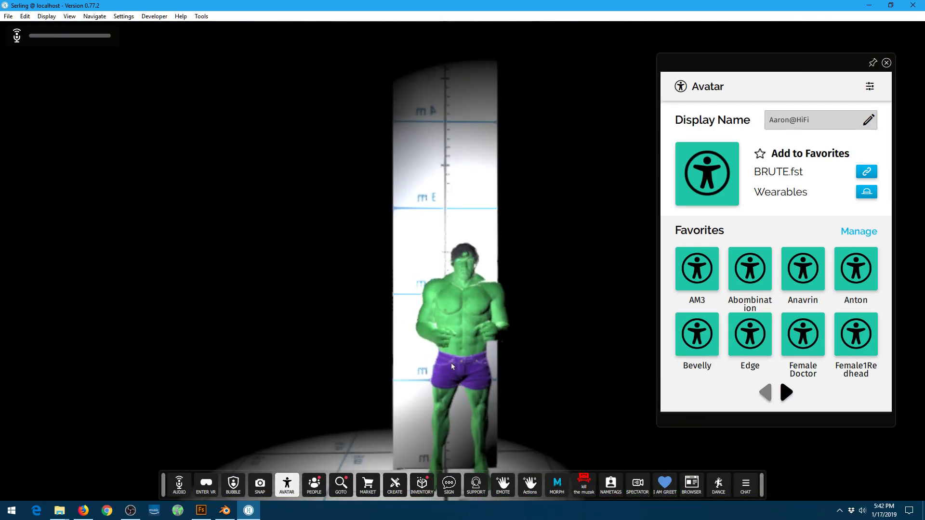
pyautogui.press('Down')
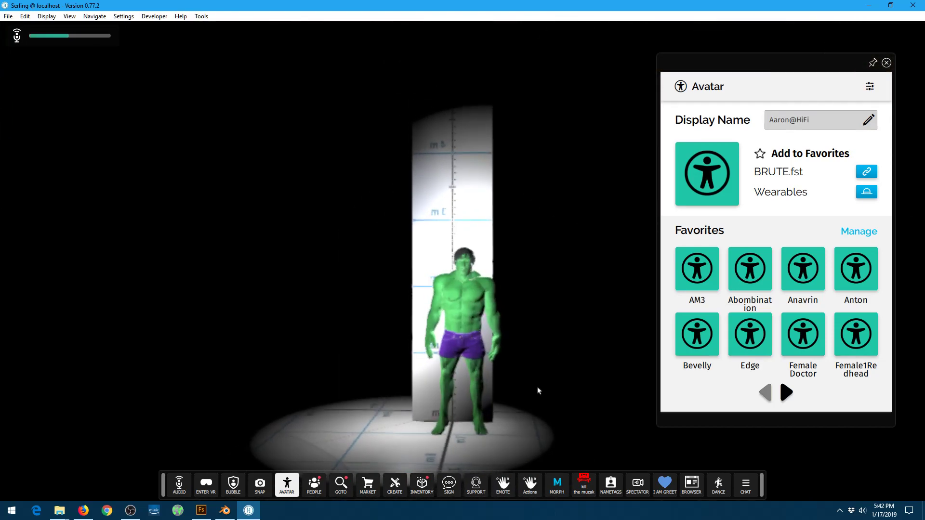
pyautogui.press('Down')
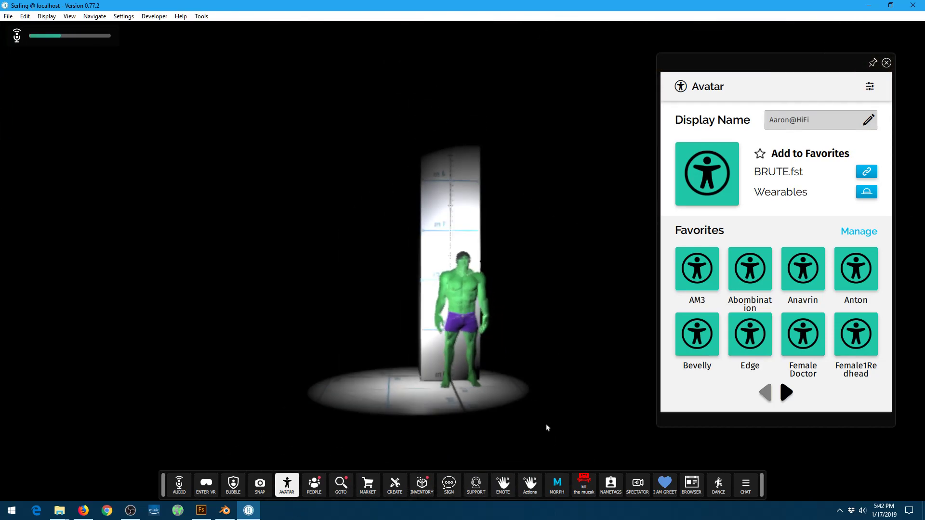
pyautogui.click(886, 63)
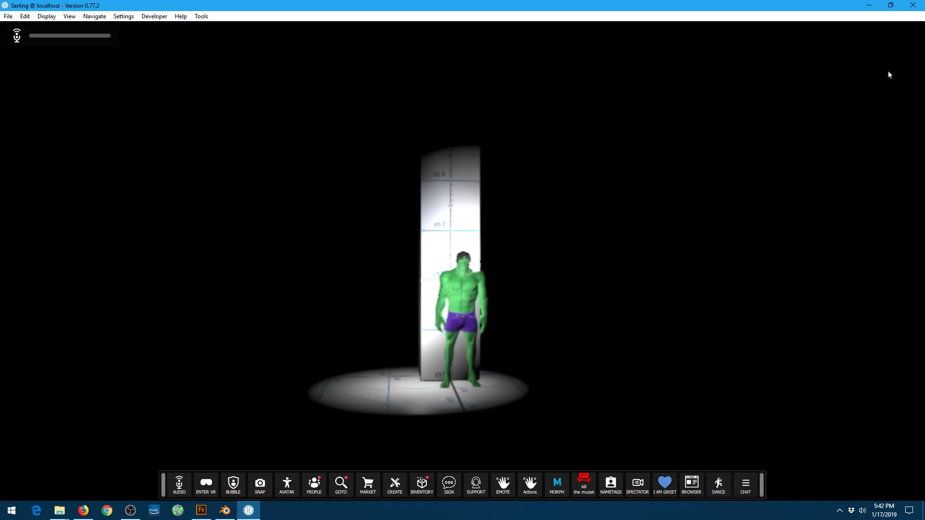
# Play the Ballet dance on the avatar to examine how the rig moves up close, and stop the dance.
pyautogui.click(726, 482)
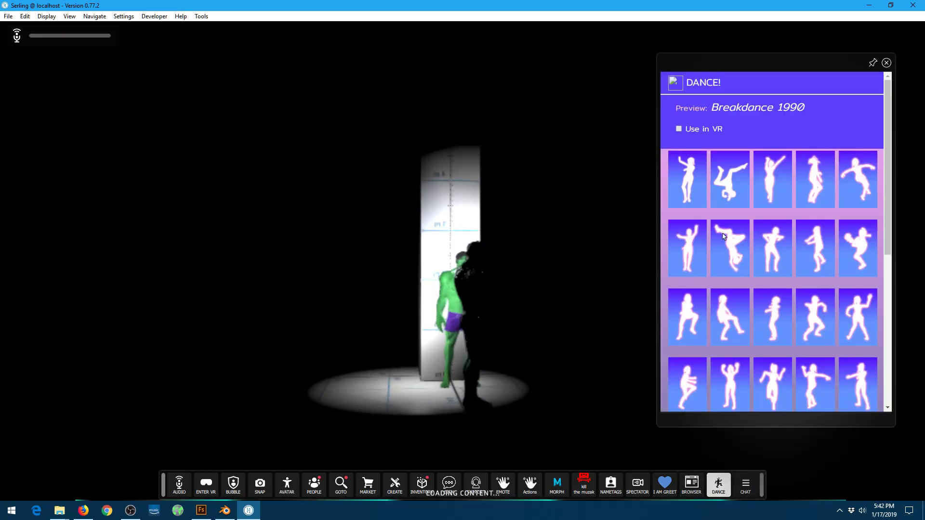
pyautogui.click(683, 175)
pyautogui.click(812, 128)
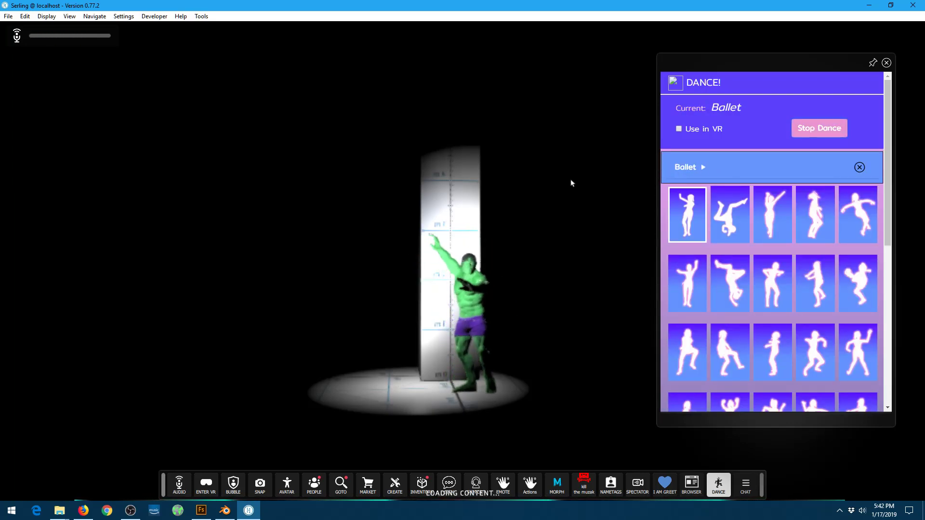
pyautogui.scroll(2, 467, 322)
pyautogui.scroll(3, 467, 318)
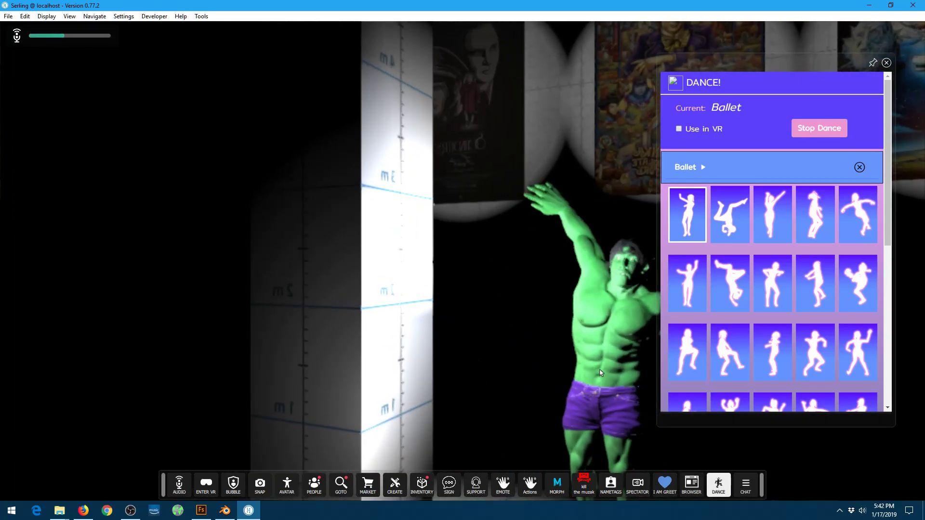
pyautogui.click(887, 63)
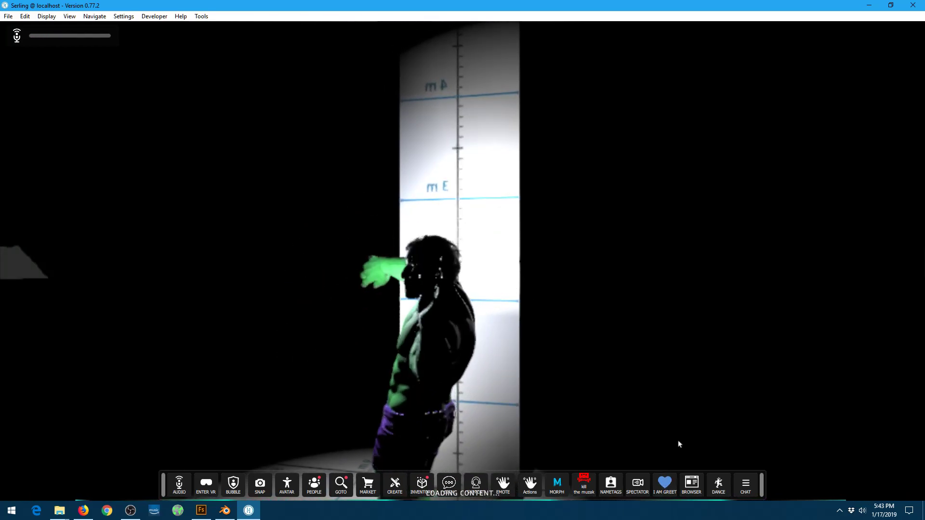
pyautogui.click(714, 475)
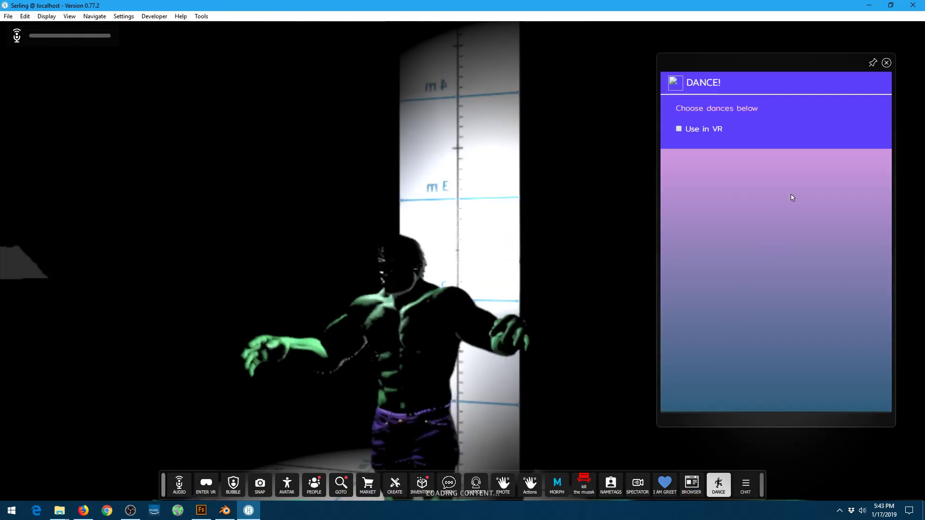
pyautogui.click(823, 128)
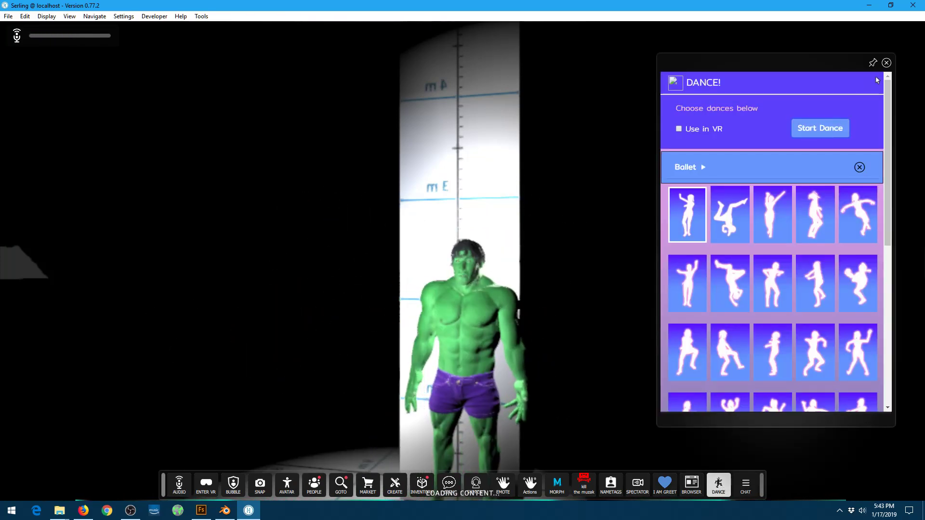
pyautogui.click(887, 63)
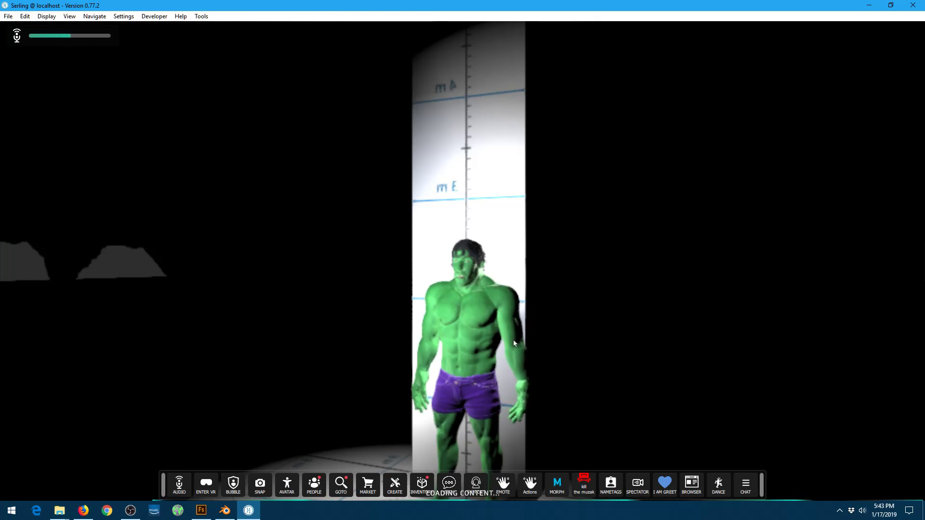
# Examine the idle avatar's face and chest up close, and its full body against the height scale from farther away.
pyautogui.moveTo(607, 314); pyautogui.dragTo(702, 315, button='right')
pyautogui.press('w')
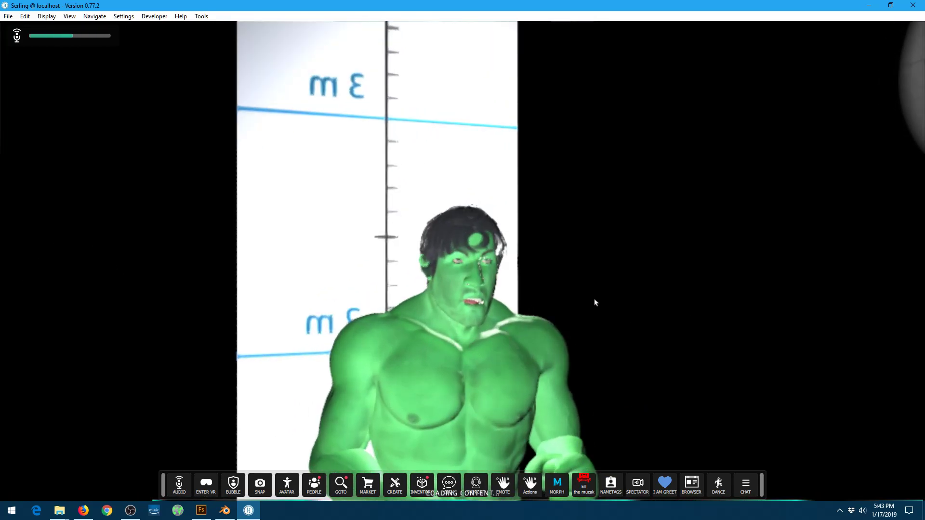
pyautogui.press('a')
pyautogui.press('d')
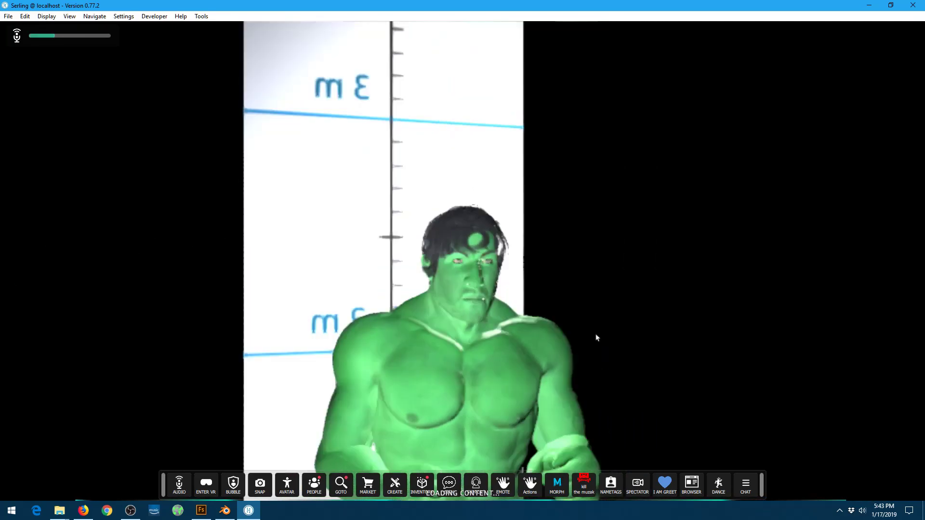
pyautogui.press('s')
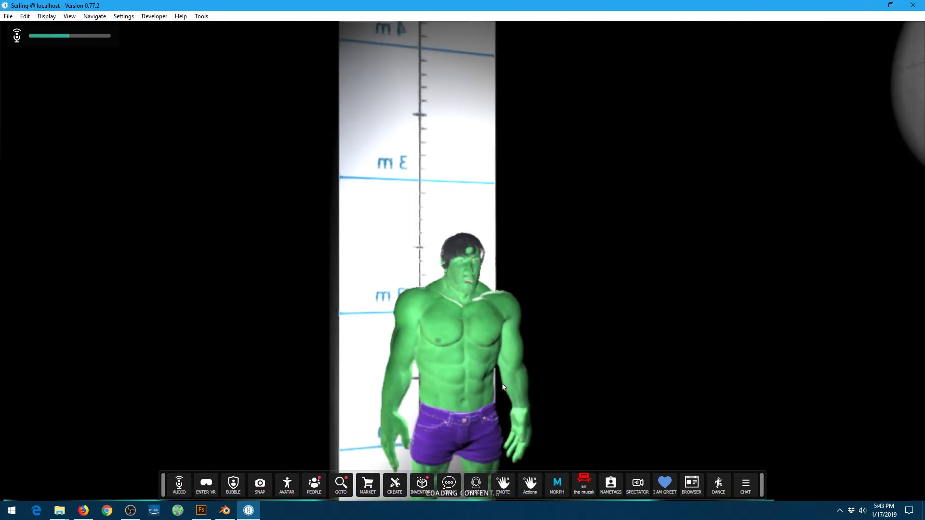
pyautogui.press('s')
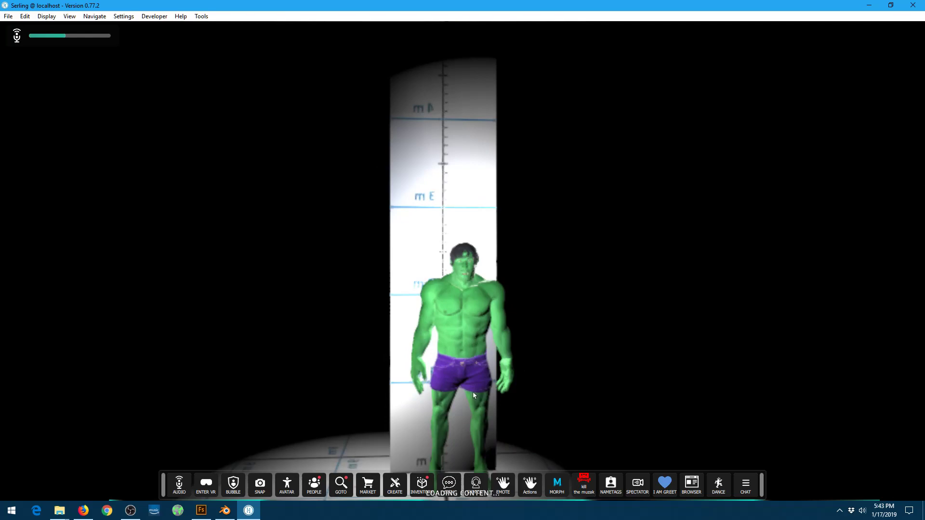
pyautogui.press('d')
pyautogui.press('a')
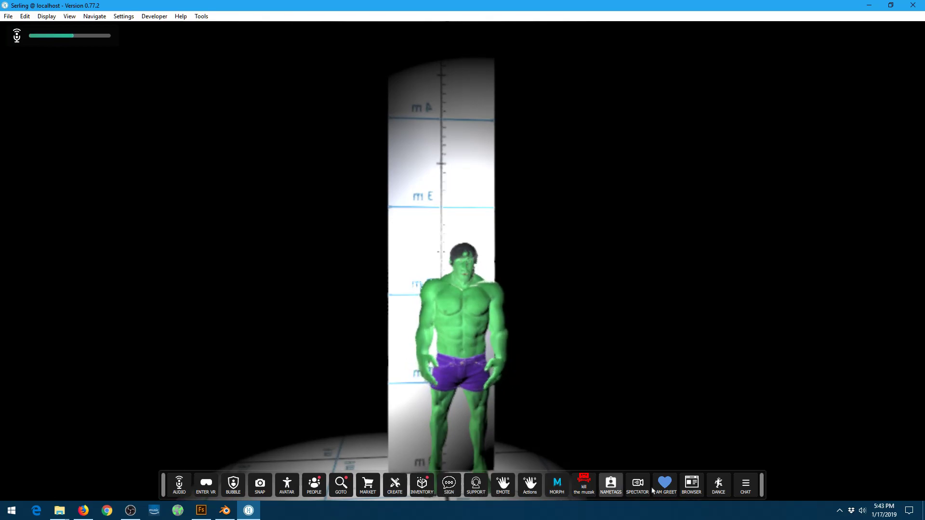
pyautogui.click(131, 511)
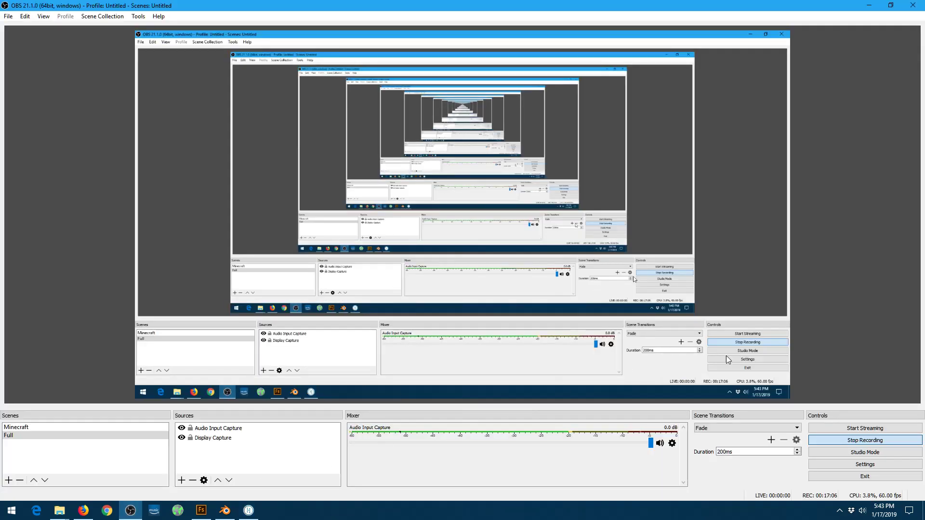